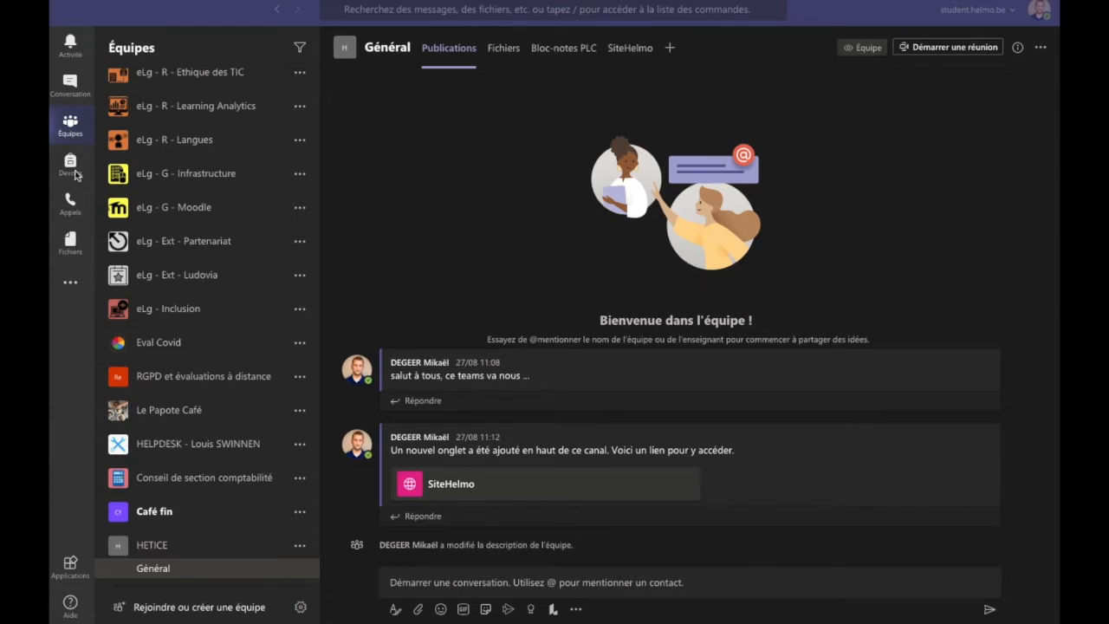
- Look at the activity feed and the recent conversations, and return to the list of teams
click(70, 43)
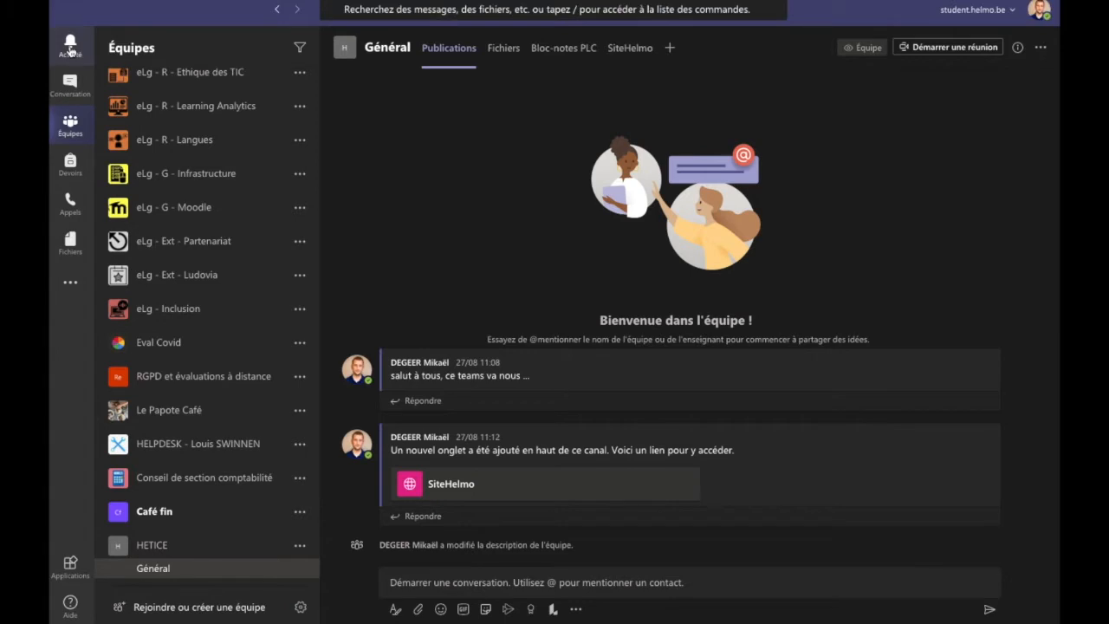
click(70, 43)
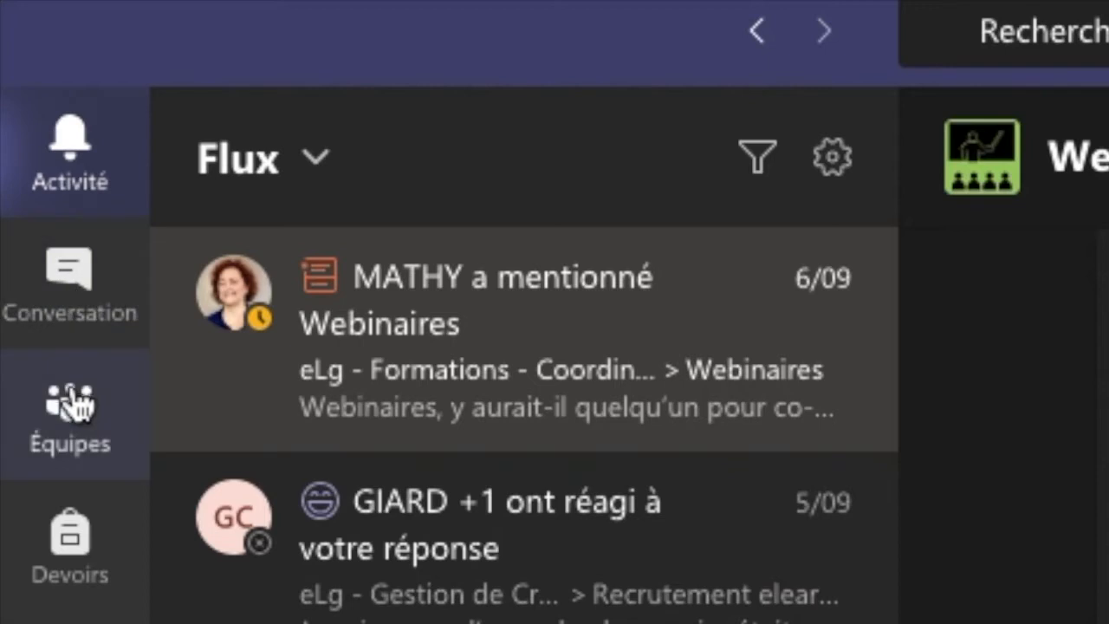
click(82, 286)
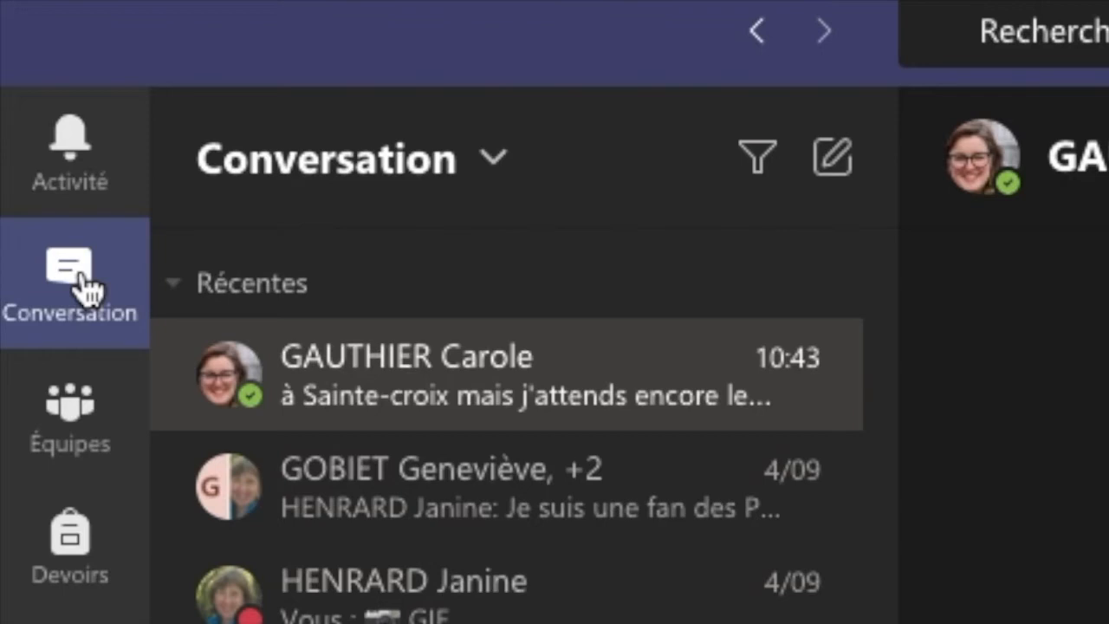
click(73, 429)
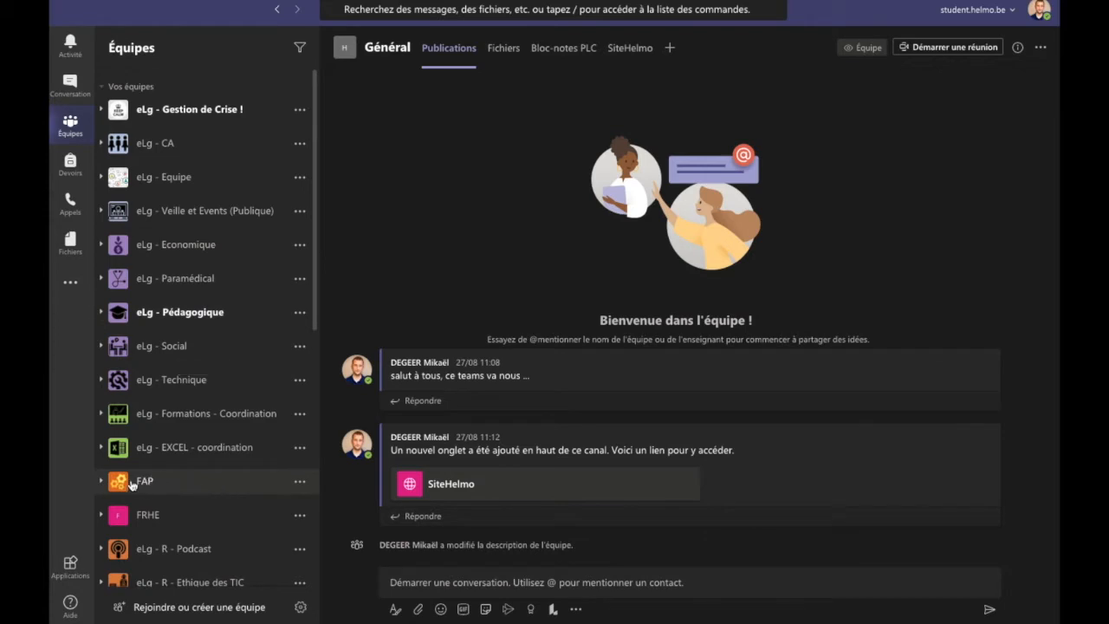
- Start creating a new team and choose Classe as the team type
scroll(130, 483, down, 6)
scroll(130, 483, down, 1)
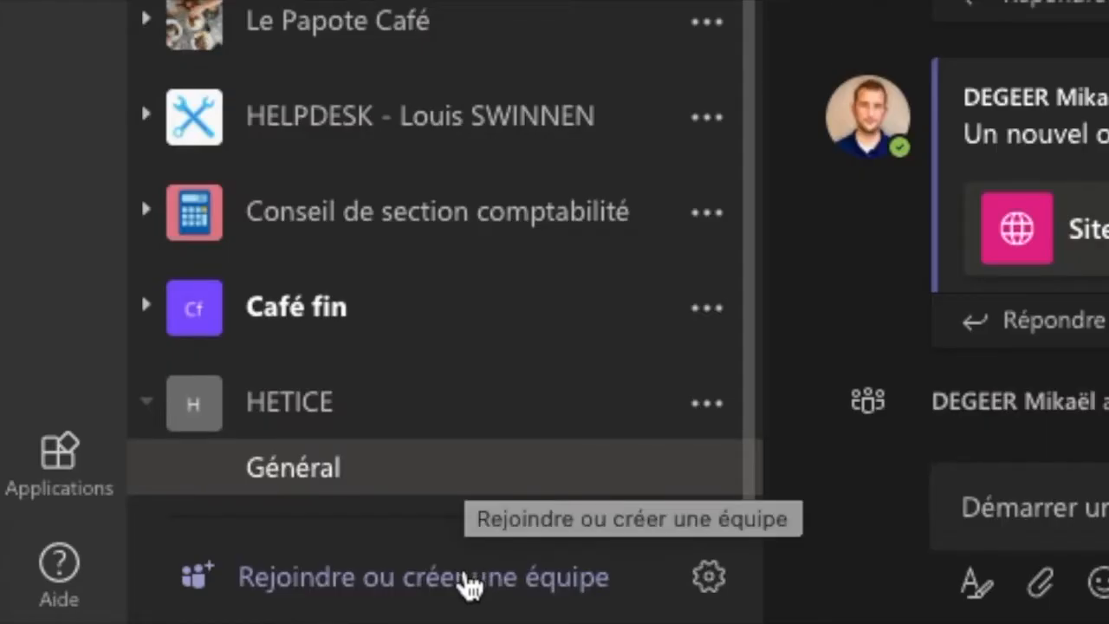
click(433, 586)
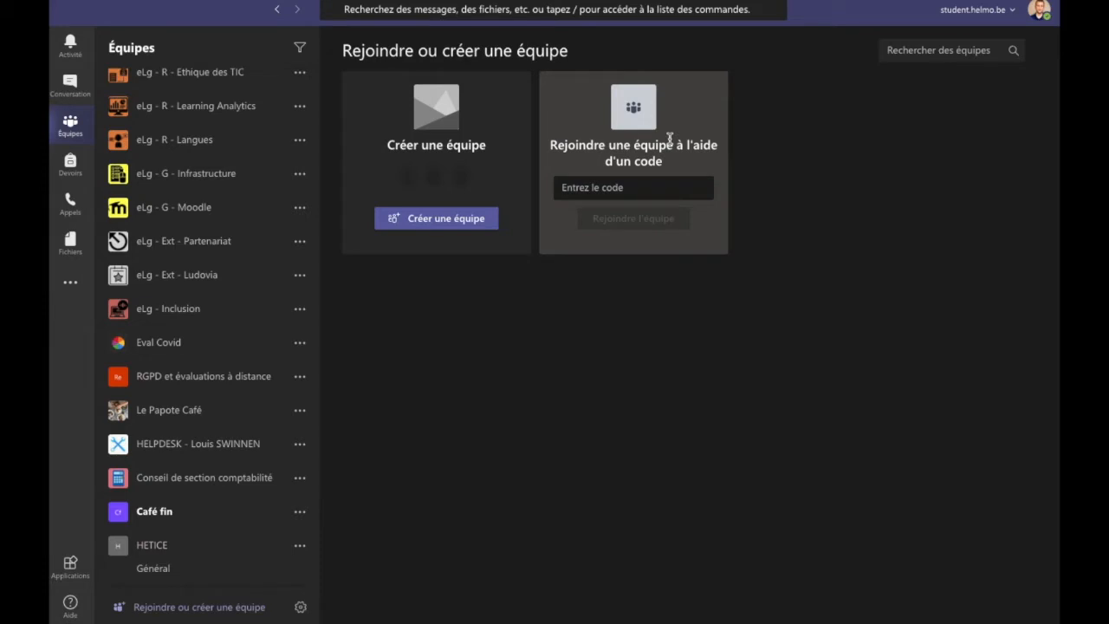
click(480, 220)
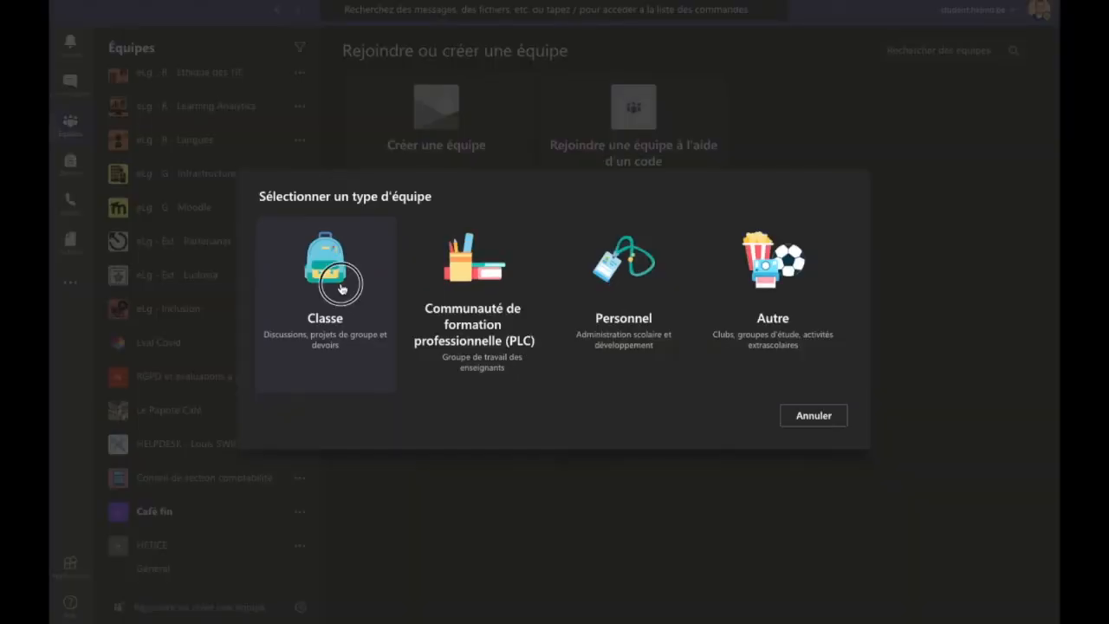
click(161, 261)
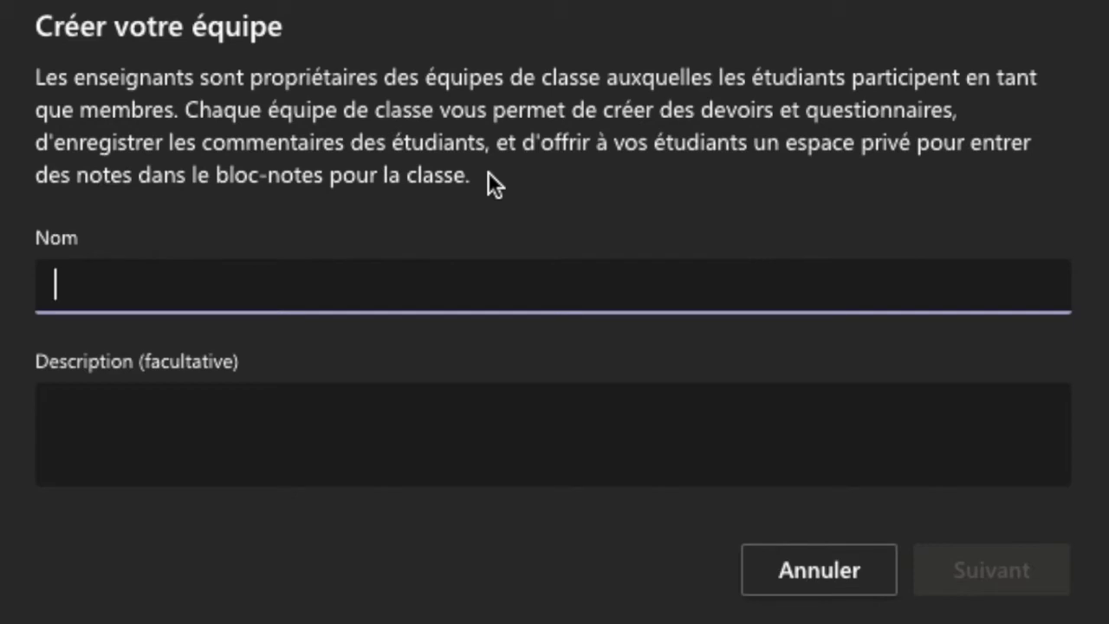
- Name the class team "1 Sciences" followed by "Groupe" and the teacher's surname in parentheses, and create it without a description
text(1)
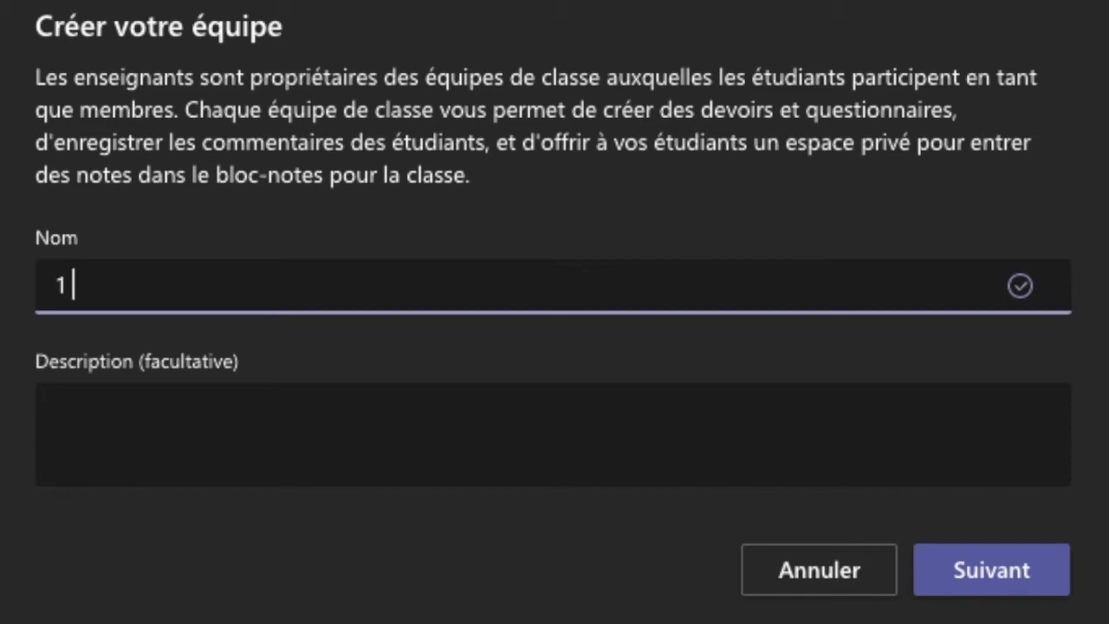
text( Sci)
text(e)
key(BackSpace)
text(iences)
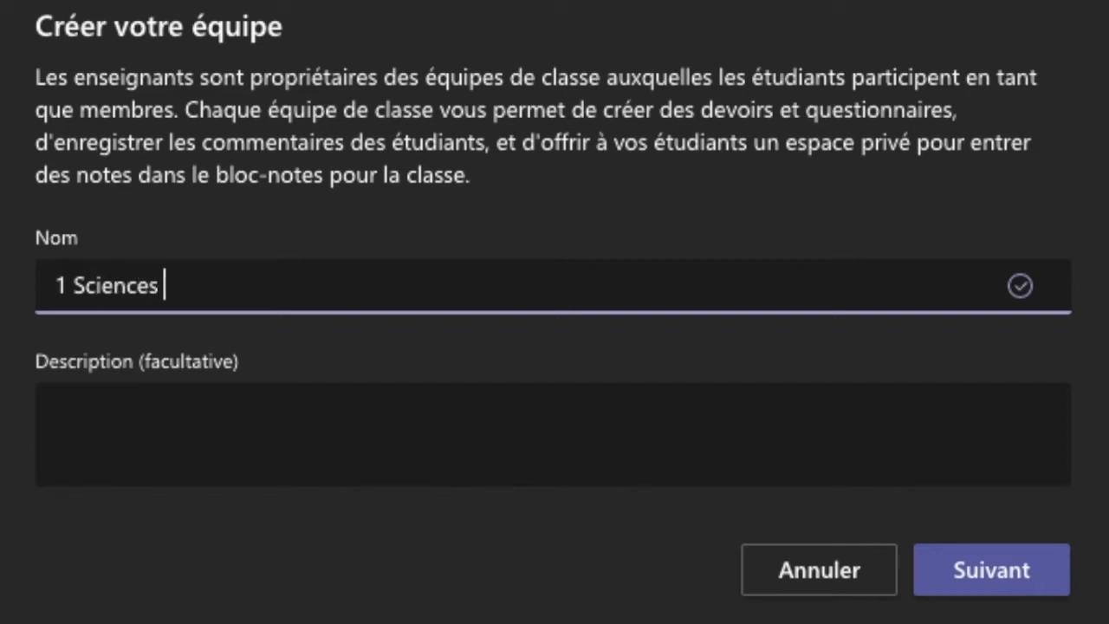
text( (Groupe )
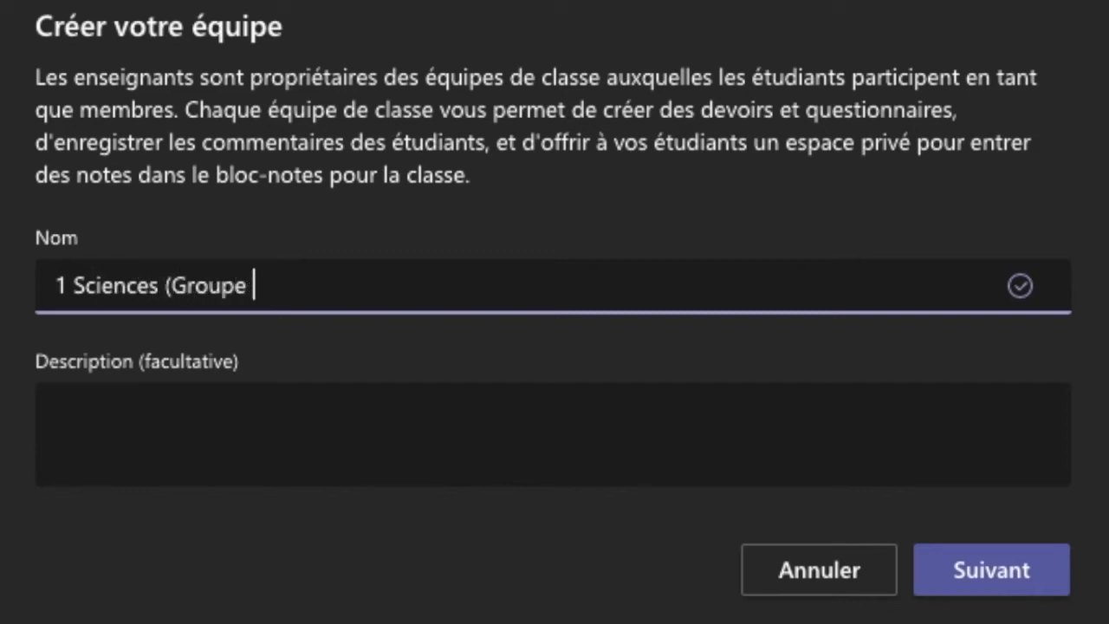
text(Degeer))
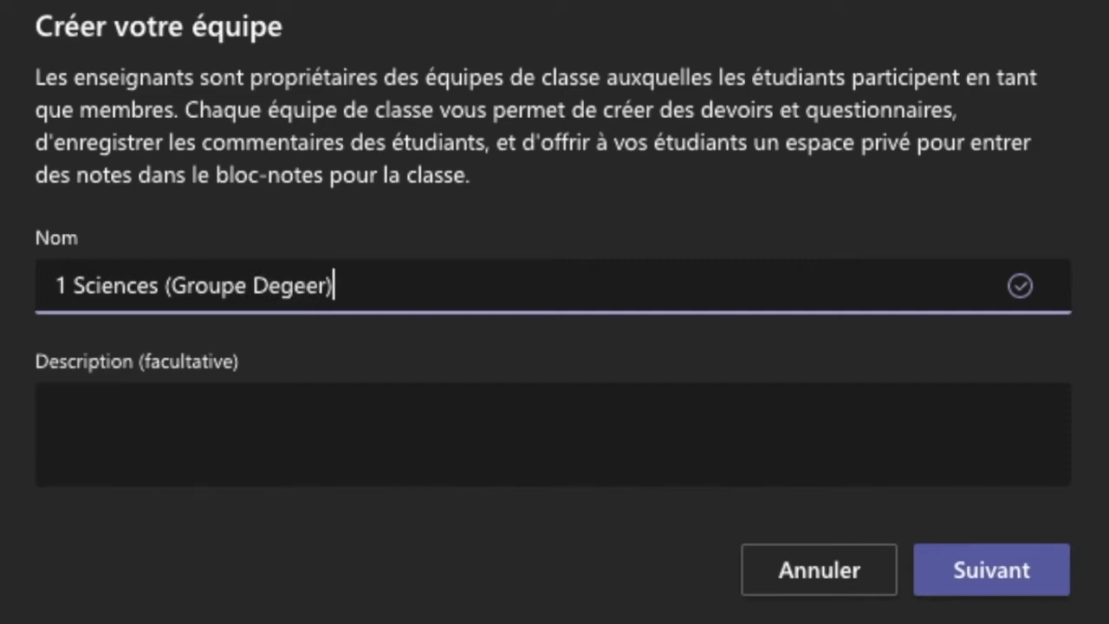
click(797, 407)
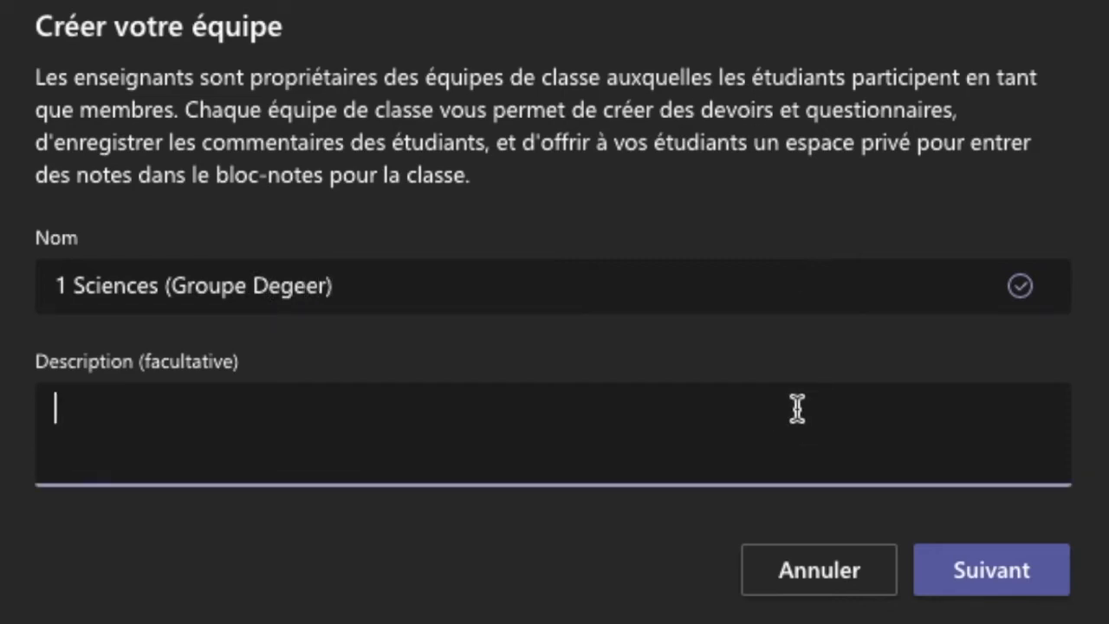
click(998, 570)
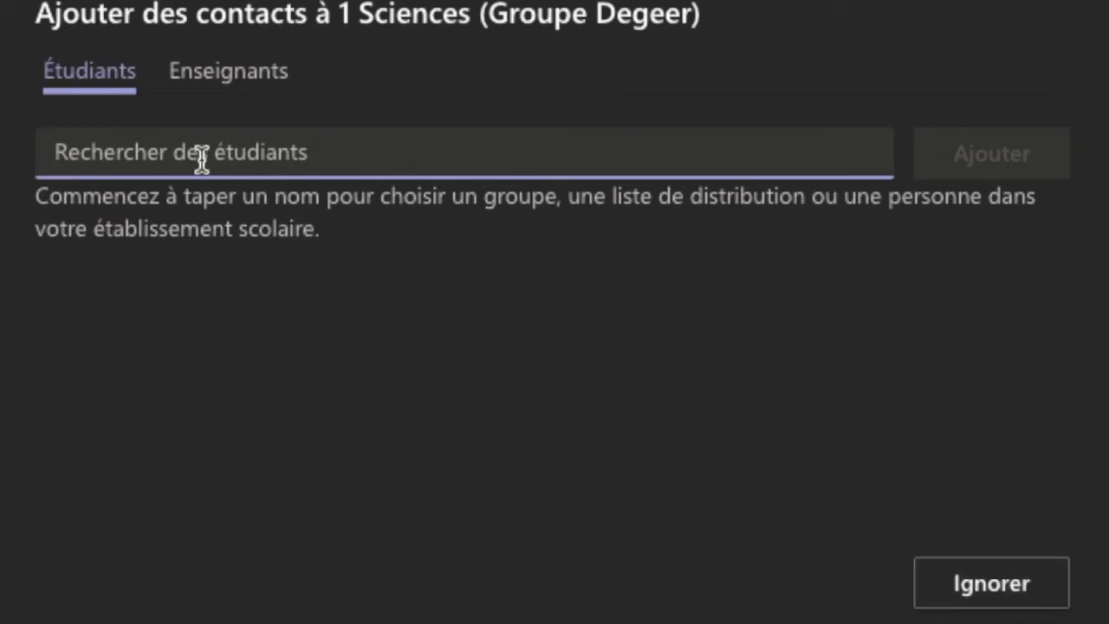
- Search for teachers by initial and select two of them for the new class team
click(263, 89)
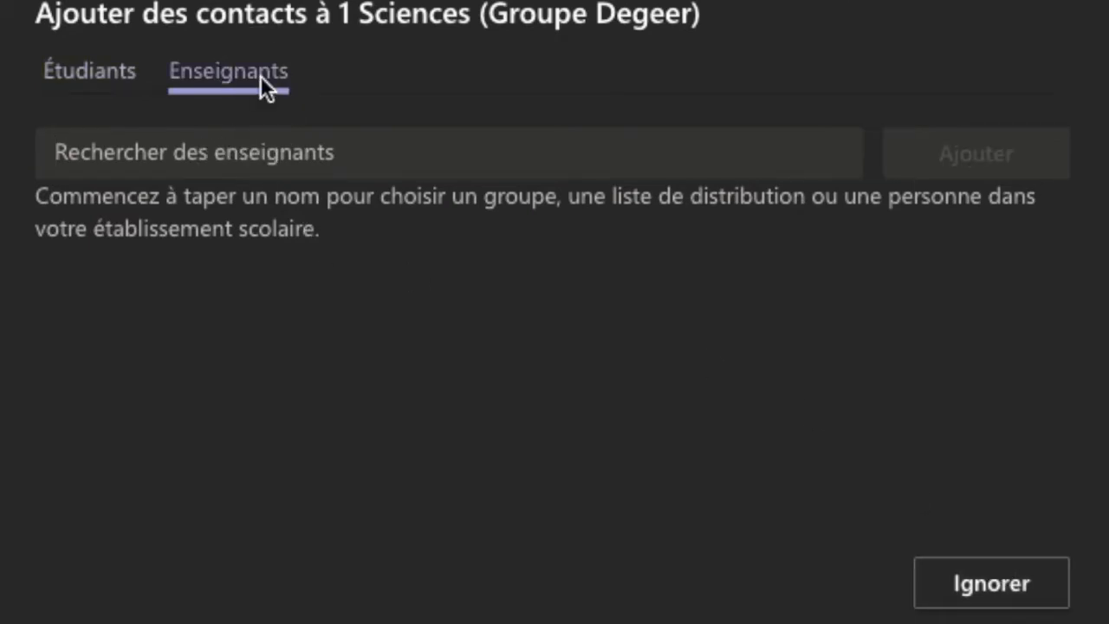
click(271, 156)
text(i.k)
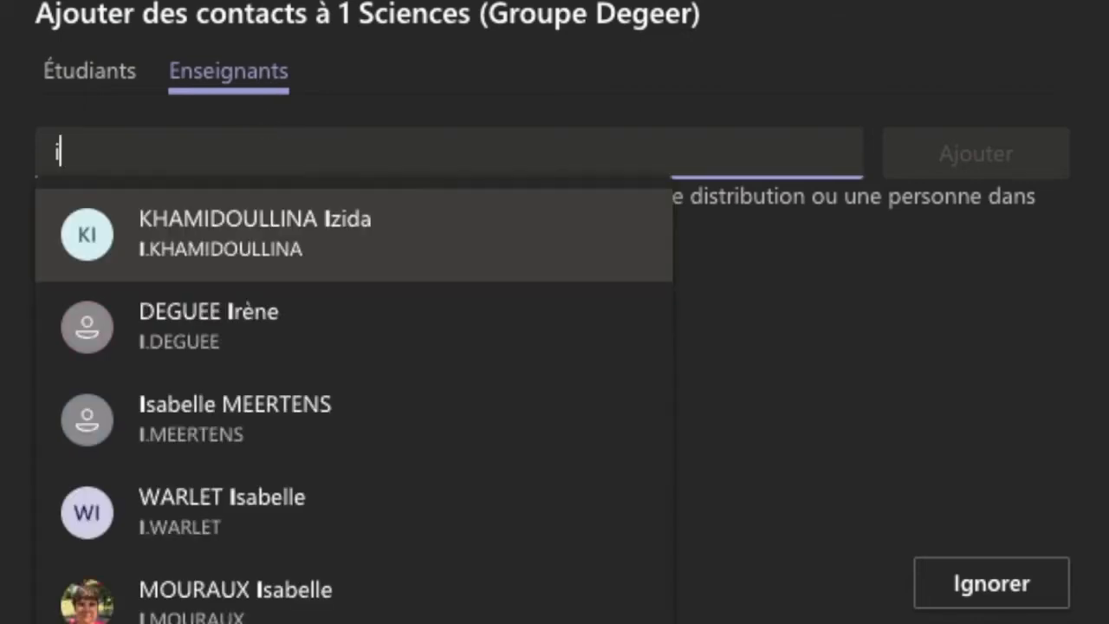
click(373, 240)
text(c.)
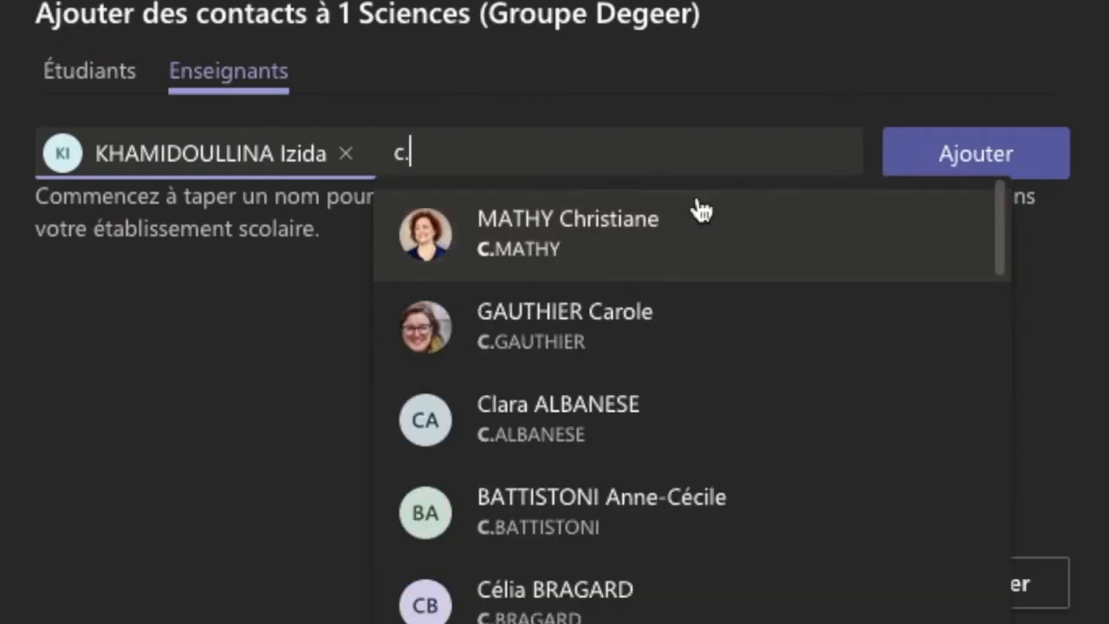
click(700, 210)
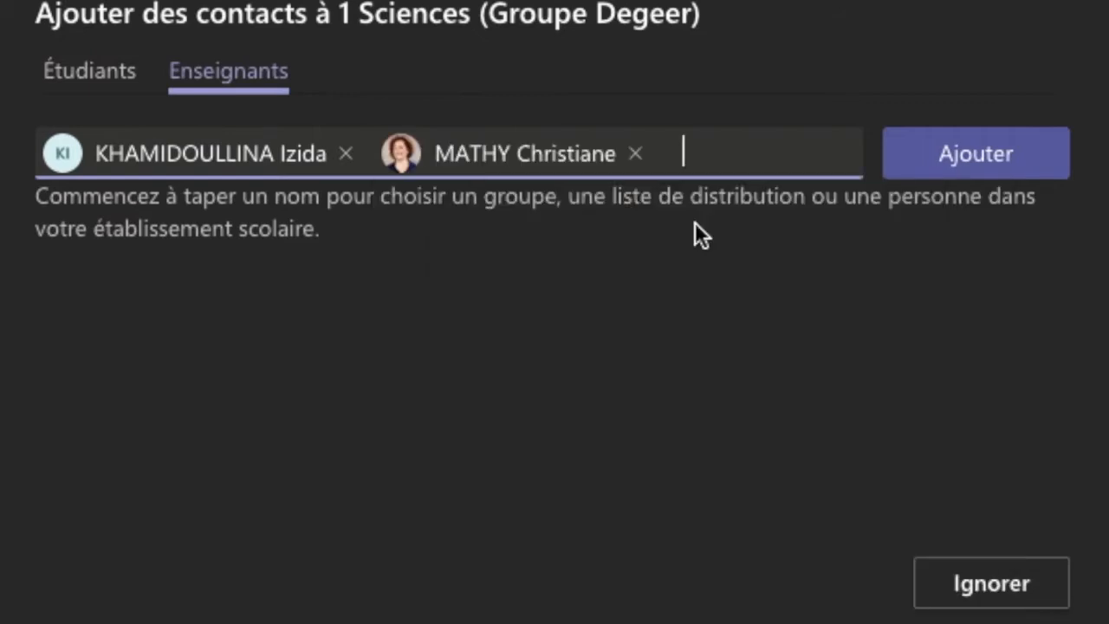
- Search the school's students by initial and by first name, and clear the search without selecting anyone
click(61, 59)
click(239, 143)
text(a)
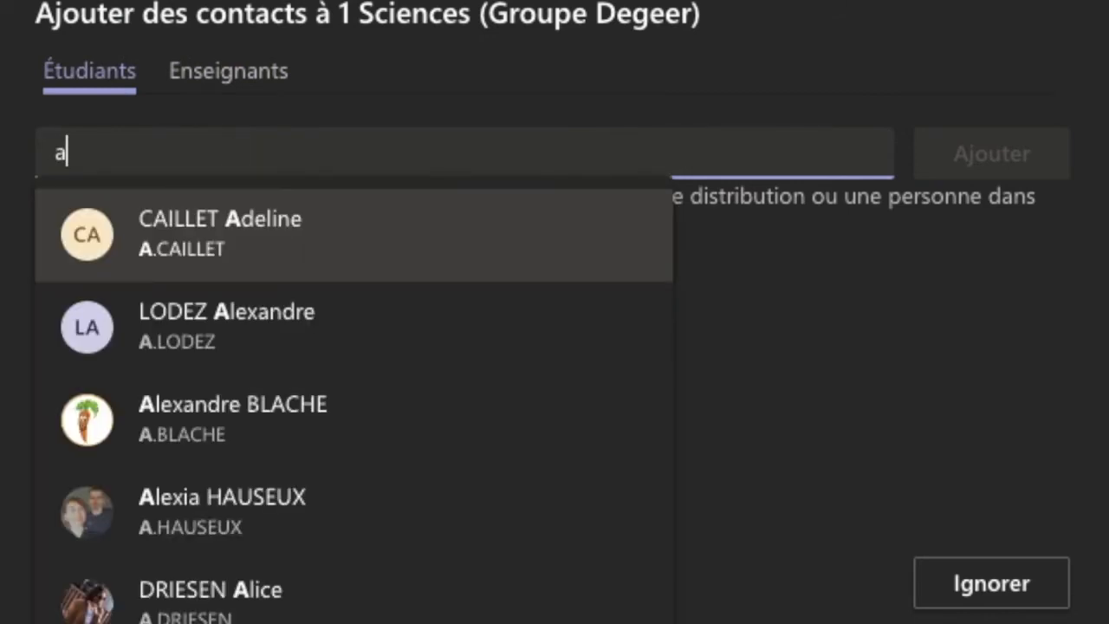
scroll(286, 242, down, 5)
scroll(271, 253, down, 8)
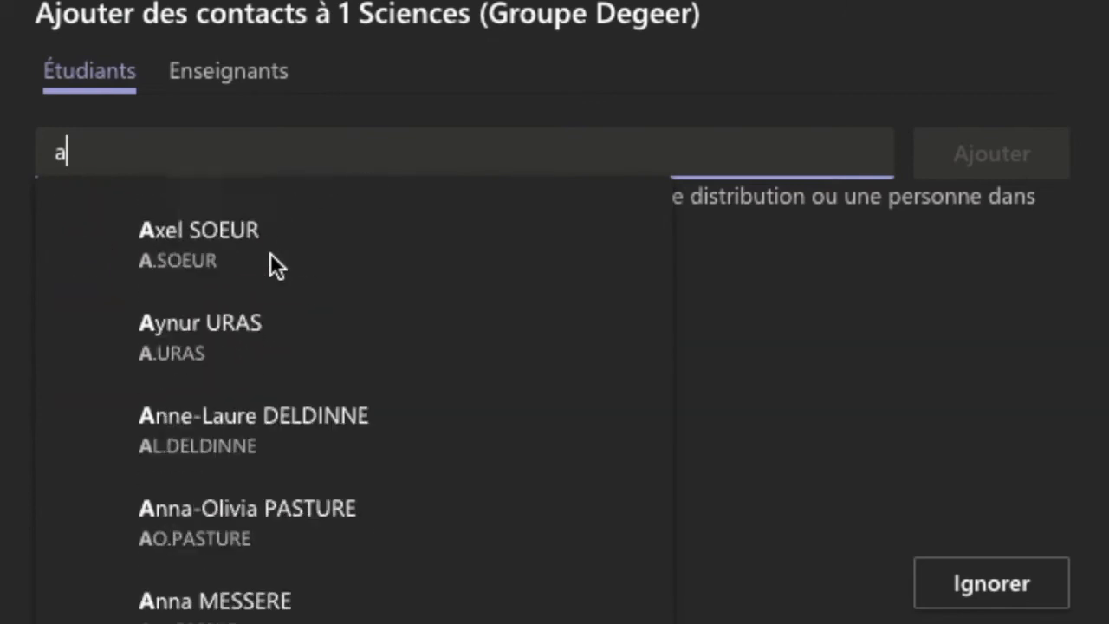
scroll(270, 253, down, 4)
scroll(270, 253, up, 10)
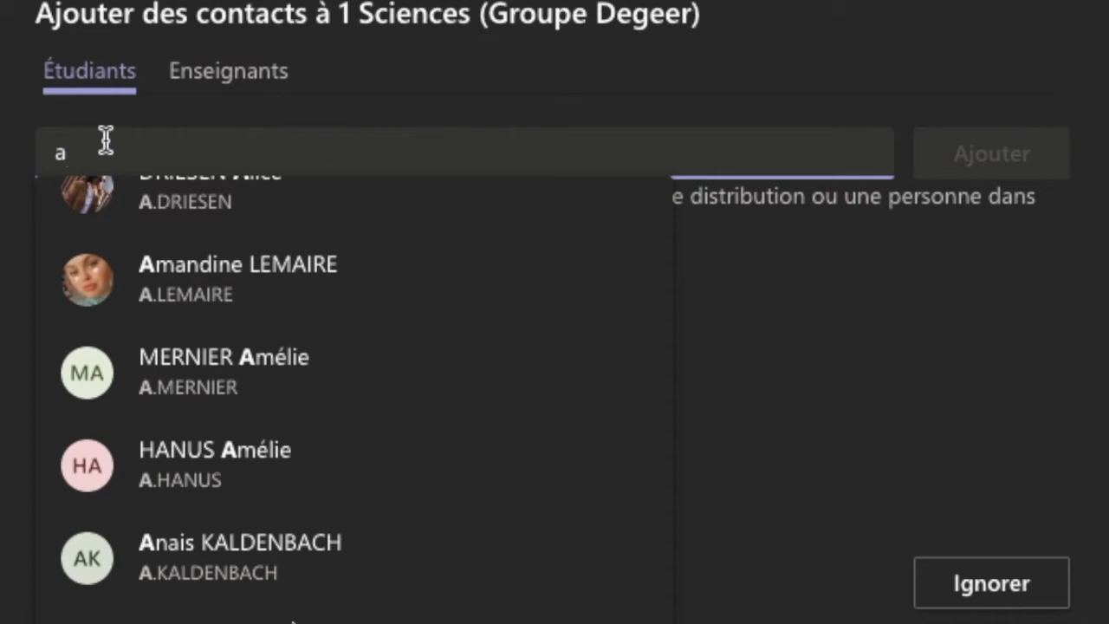
text(rnaud)
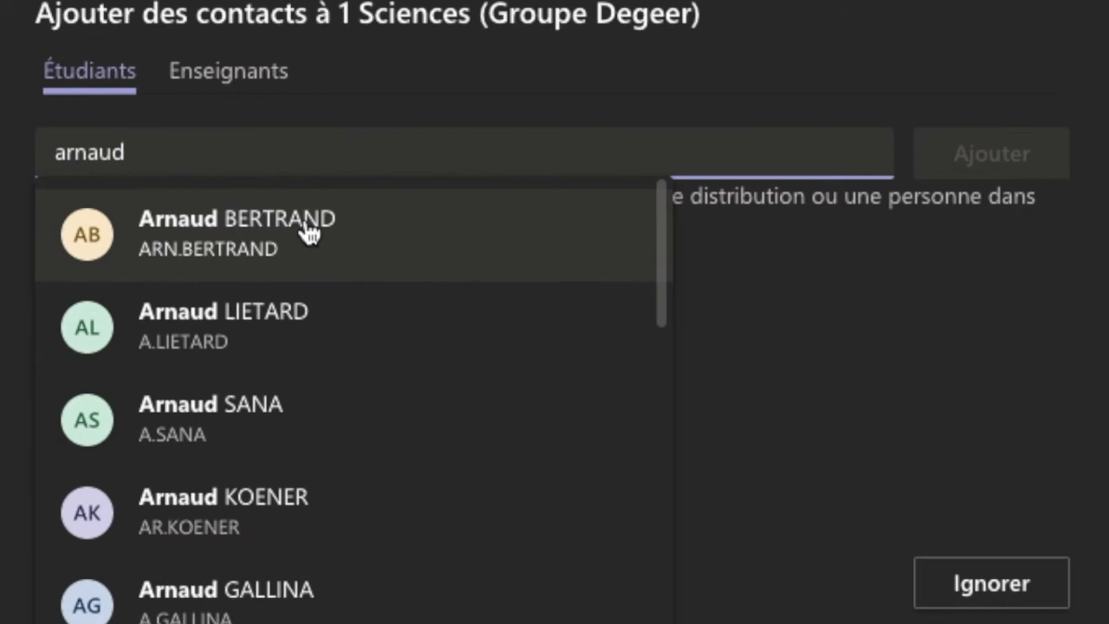
double_click(97, 153)
key(BackSpace)
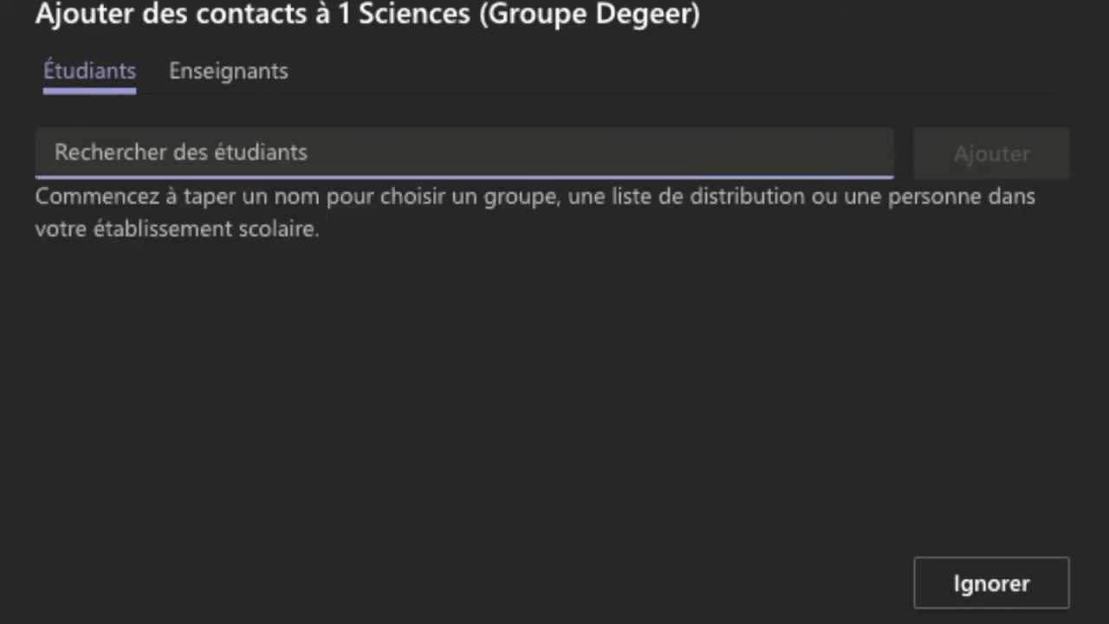
- Remove both selected teachers from the member selection and skip adding people to the class team
click(237, 79)
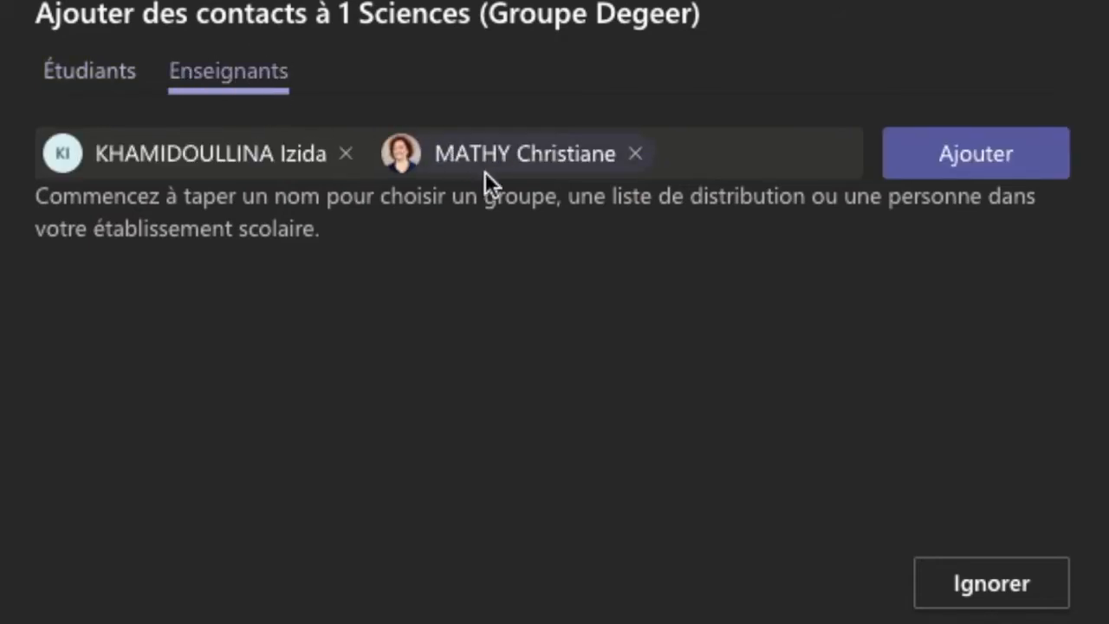
click(635, 153)
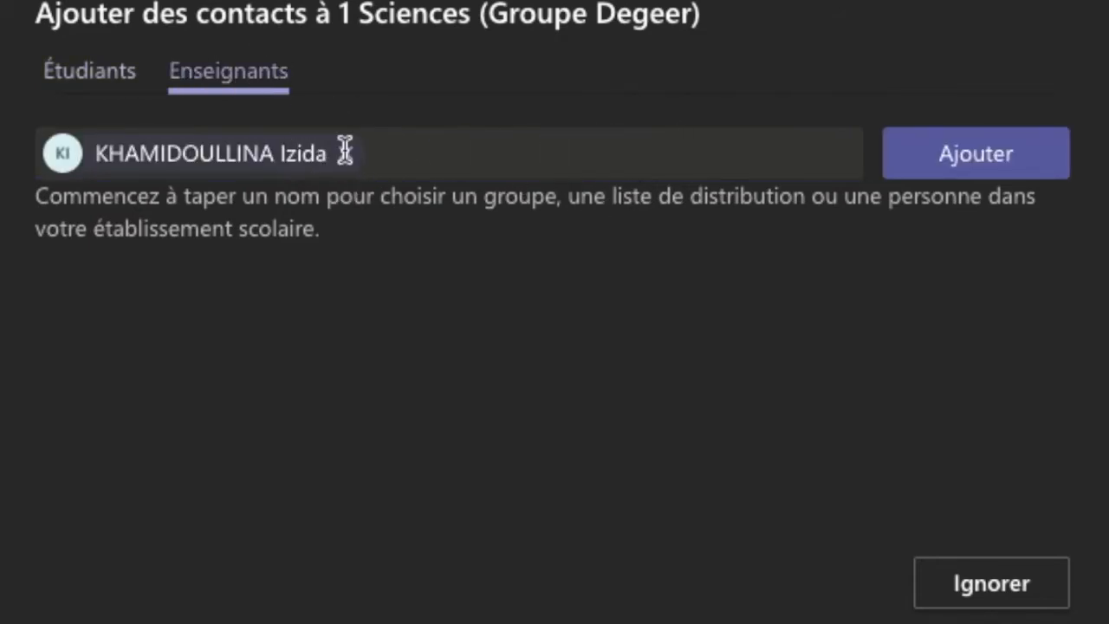
click(346, 153)
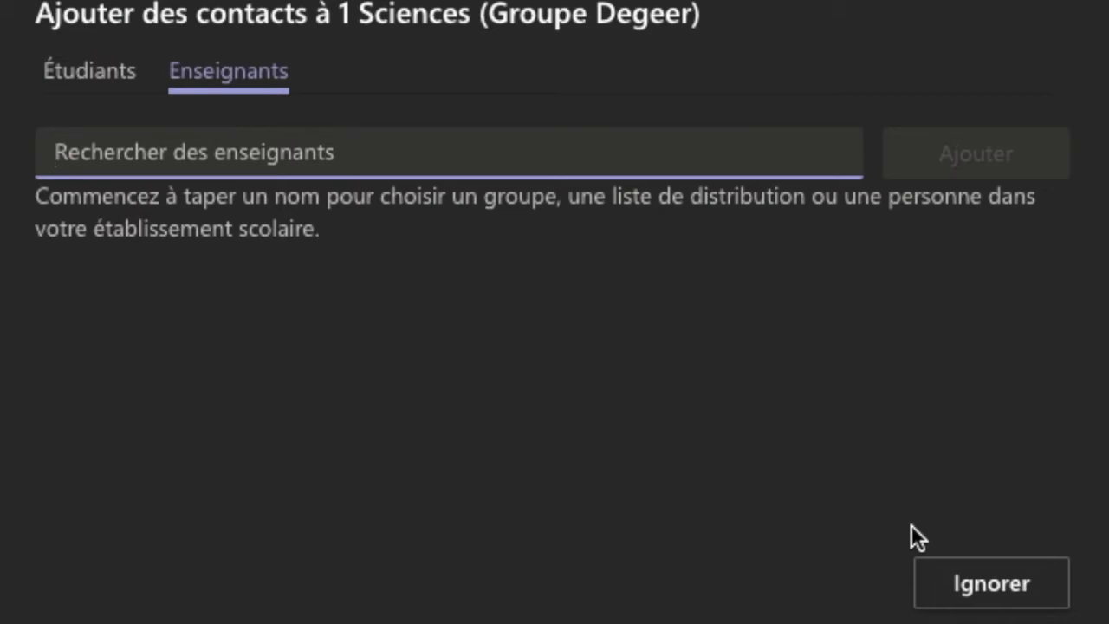
click(992, 585)
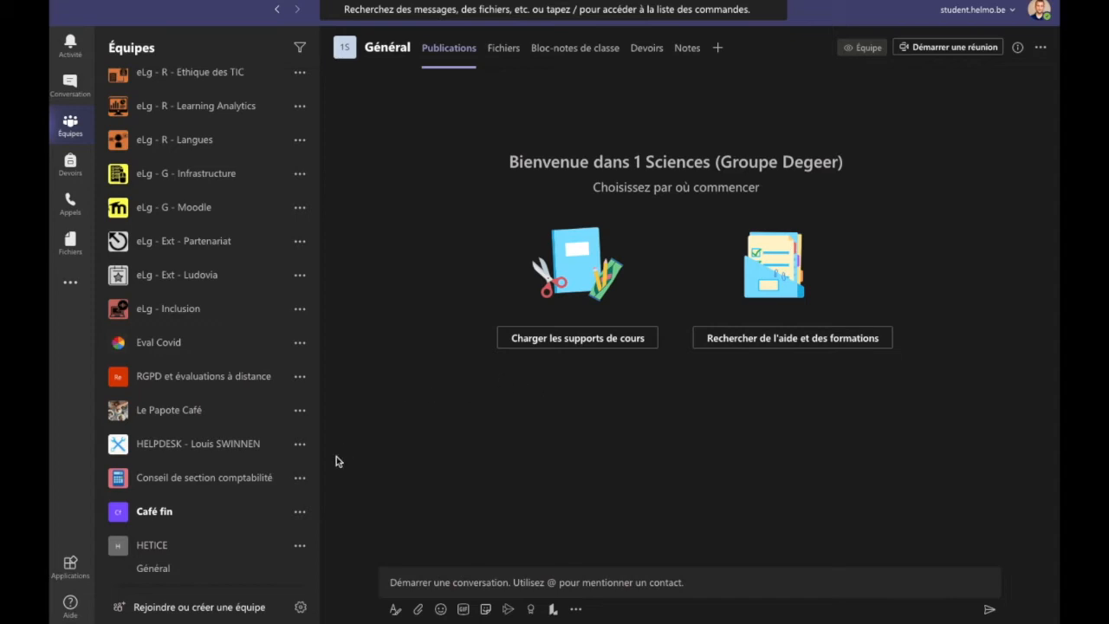
- Post "BONJOUR, je suis heureux de partager cet space avec vous." in the new class team's Général channel
scroll(238, 299, down, 1)
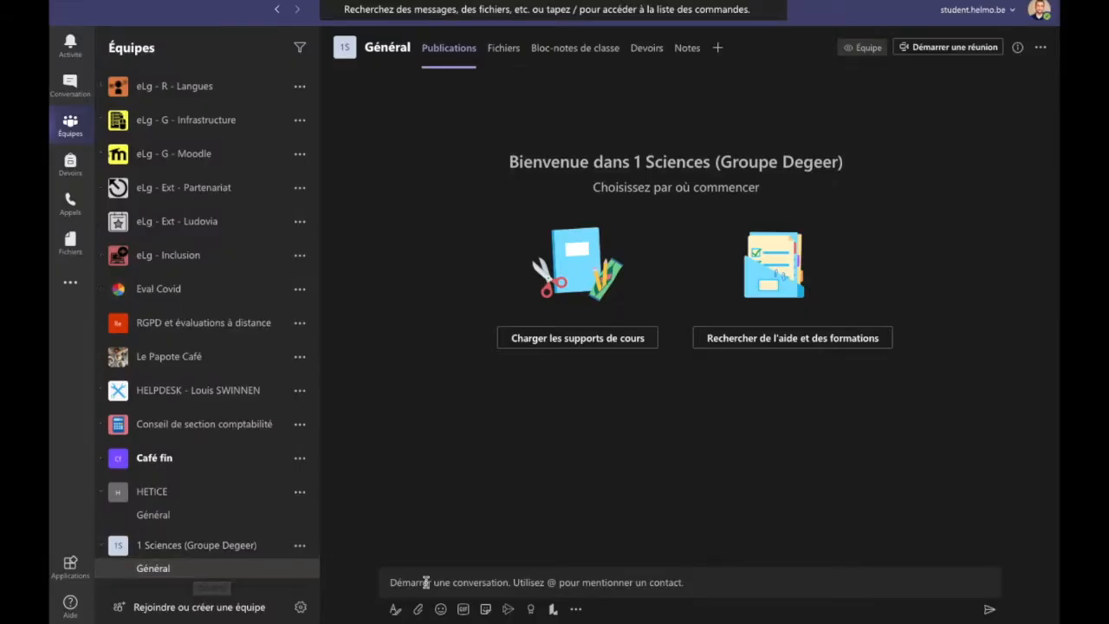
click(425, 583)
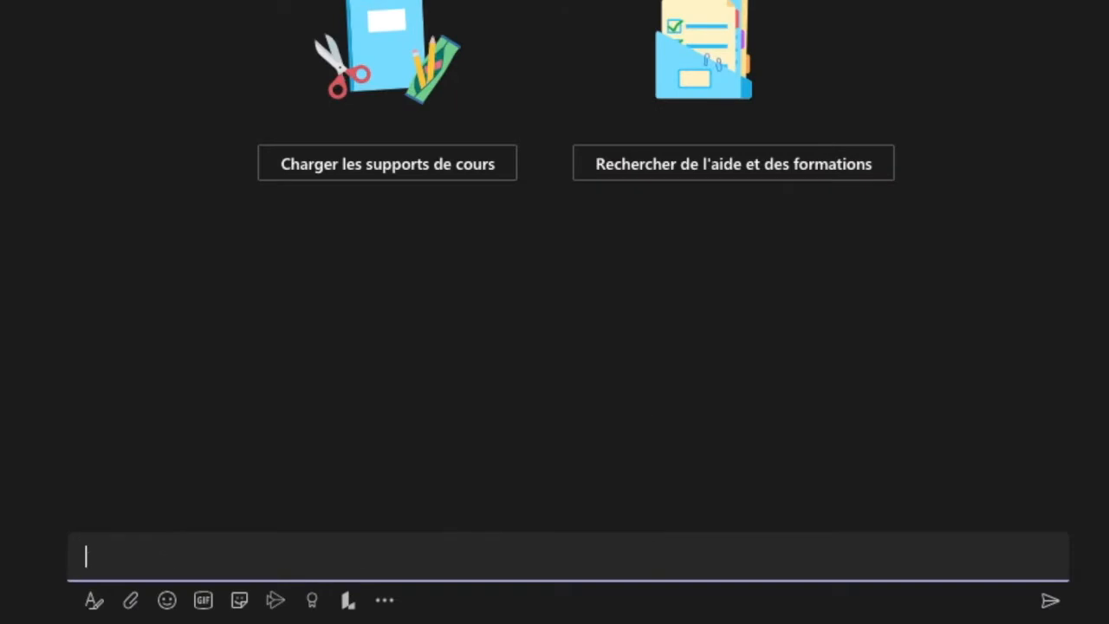
text(BONJOUR, )
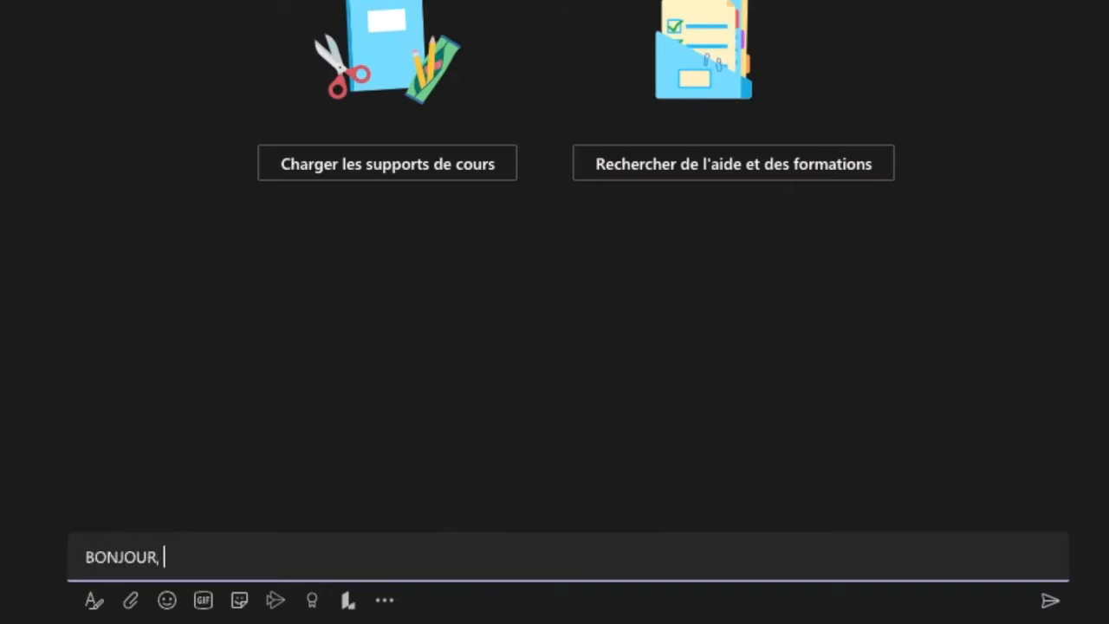
text(je suis)
key(BackSpace)
key(BackSpace)
text(suis heureuc)
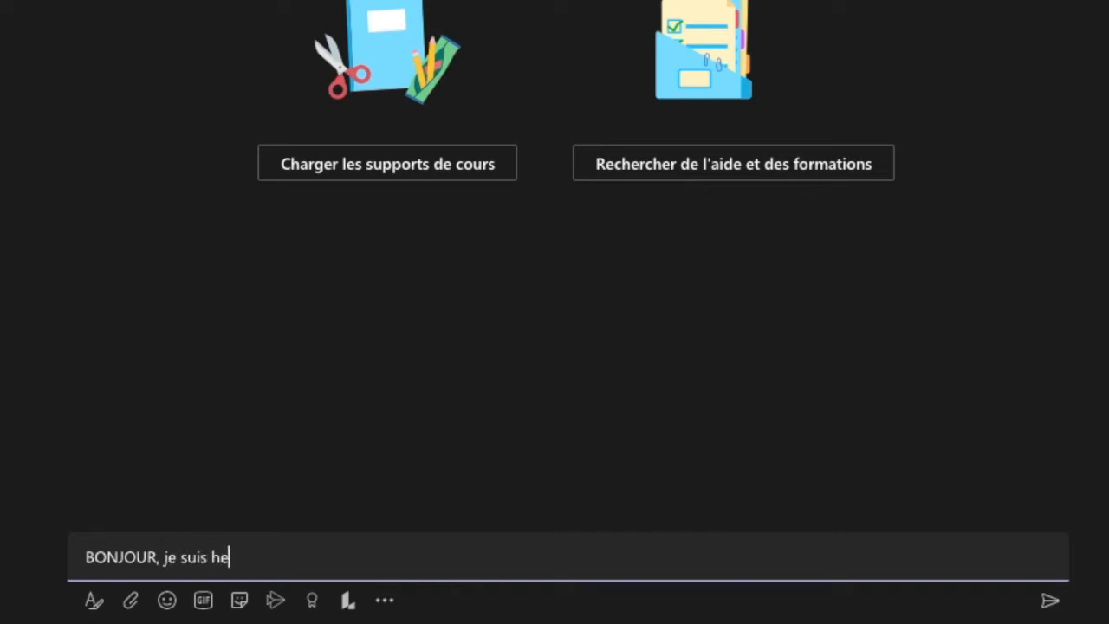
key(BackSpace)
key(BackSpace)
text(x de p)
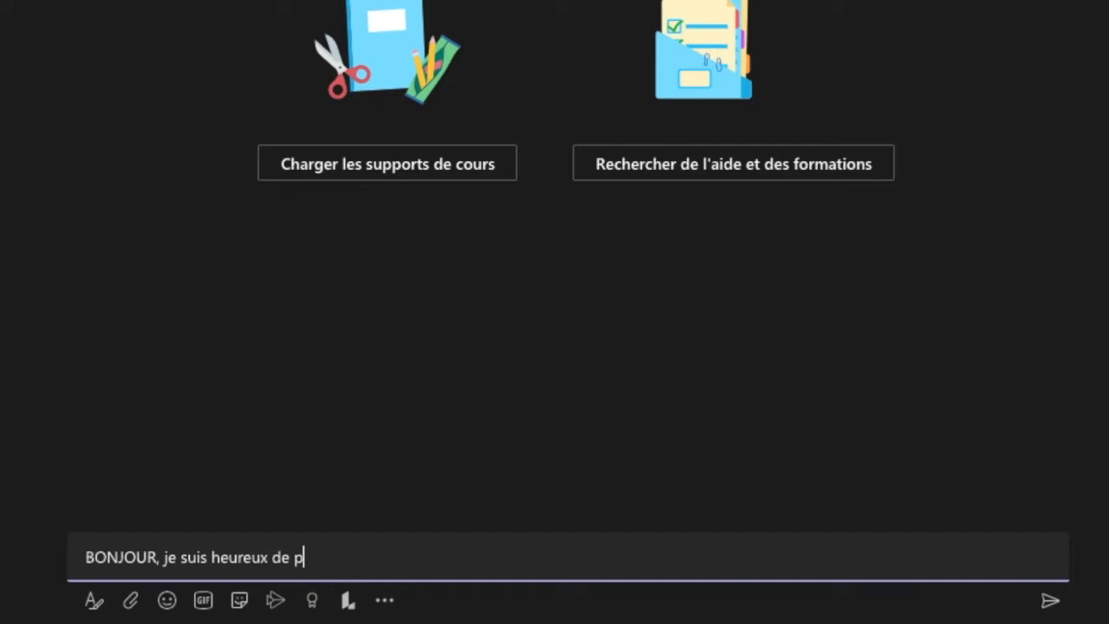
text(artager cet )
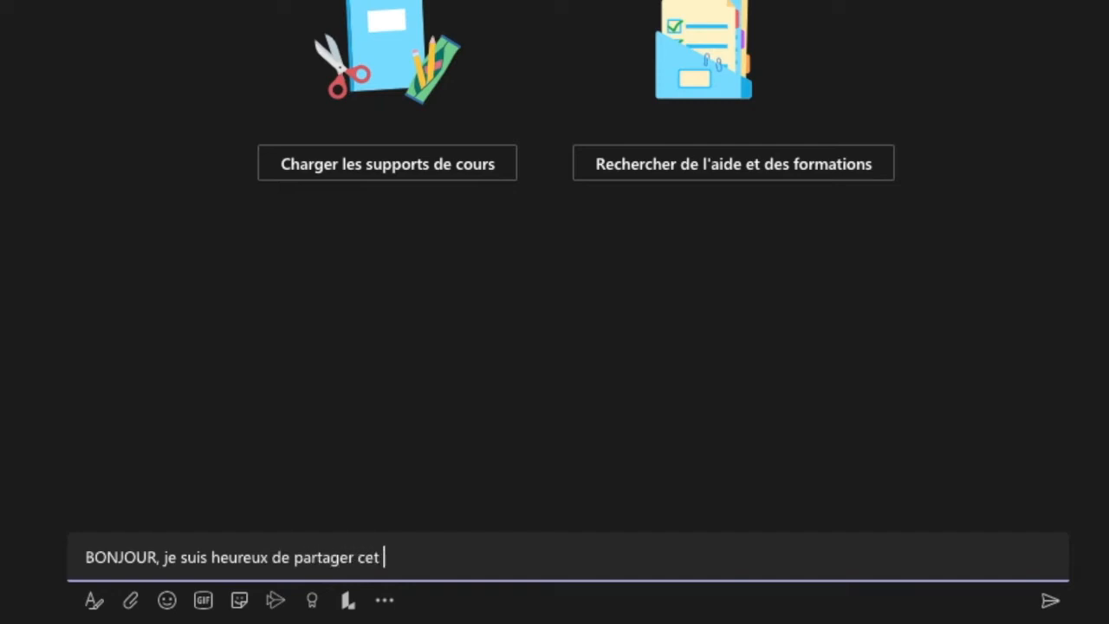
text(space avec vous.)
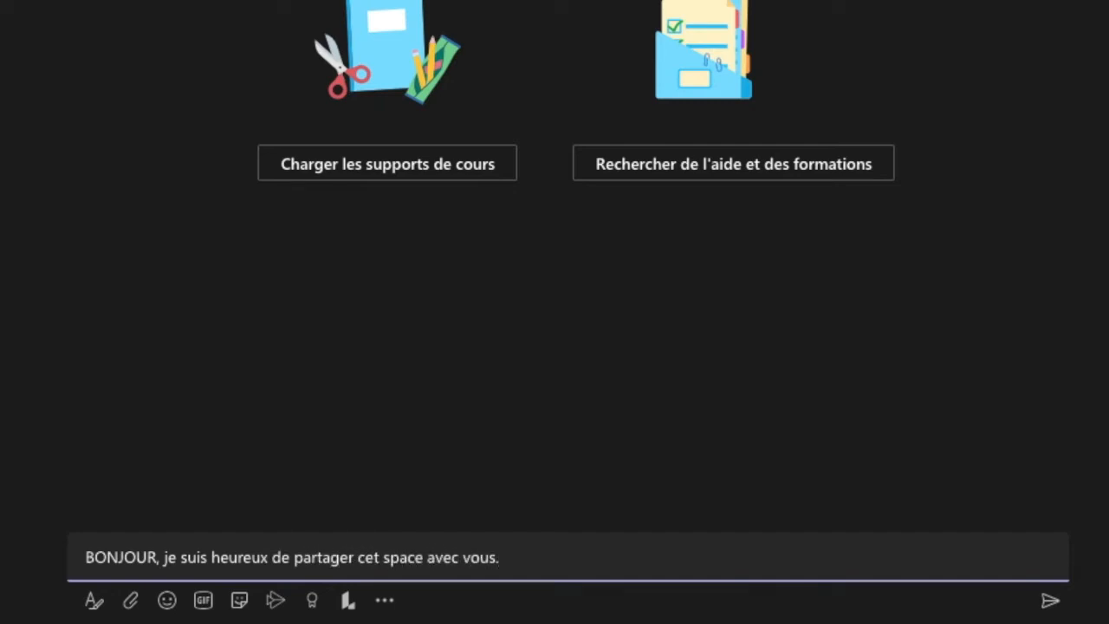
key(Return)
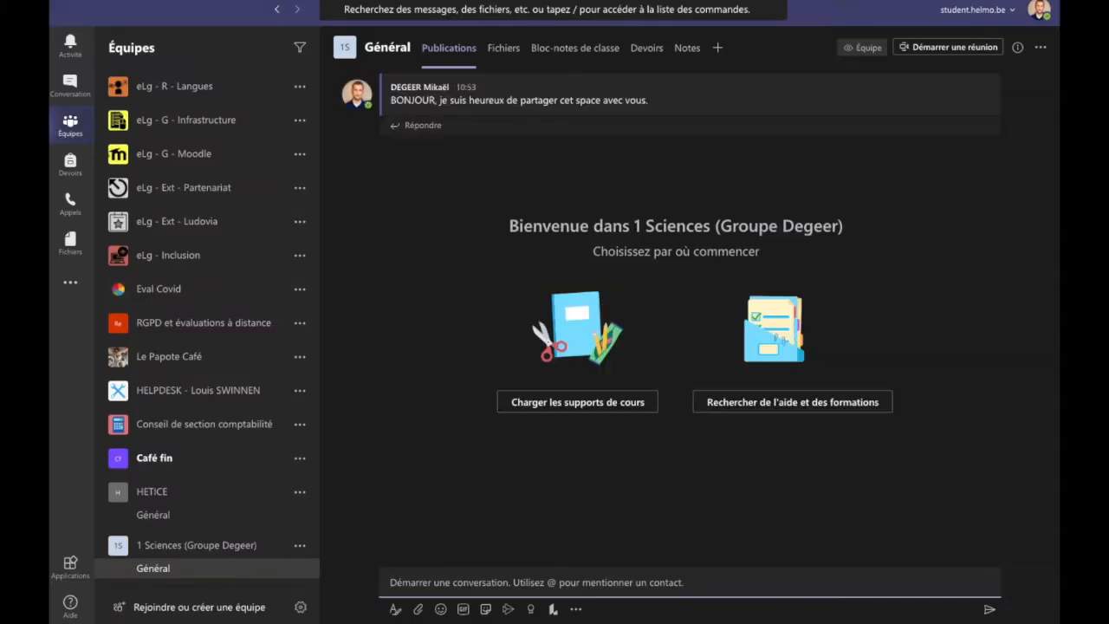
- Add a standard channel named "Chapitre 1" to the new 1 Sciences class team
mouse_move(490, 103)
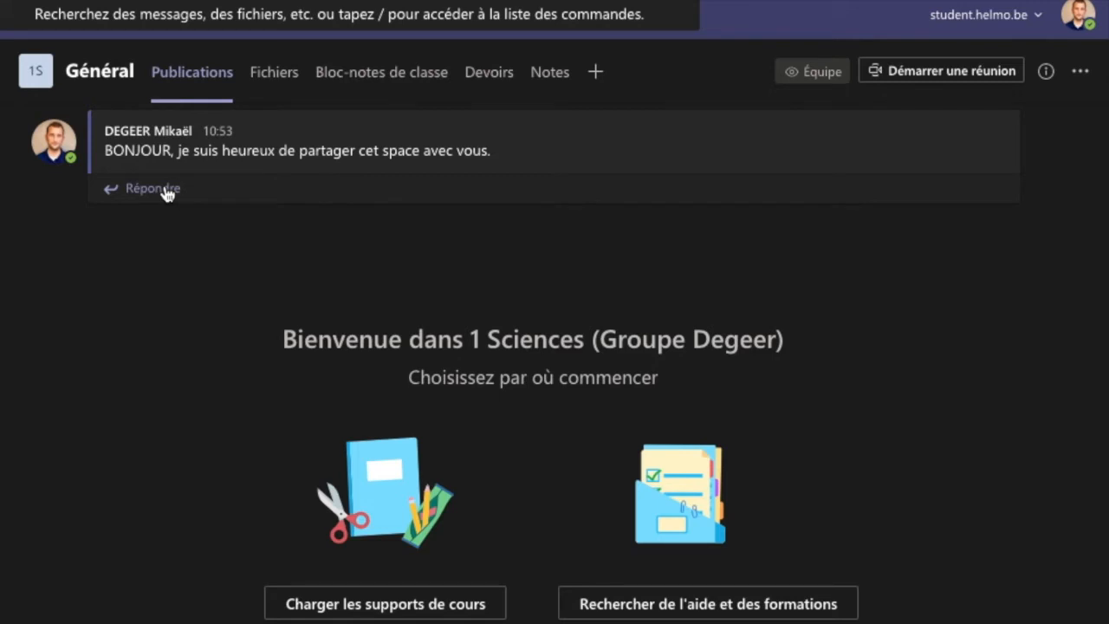
mouse_move(823, 147)
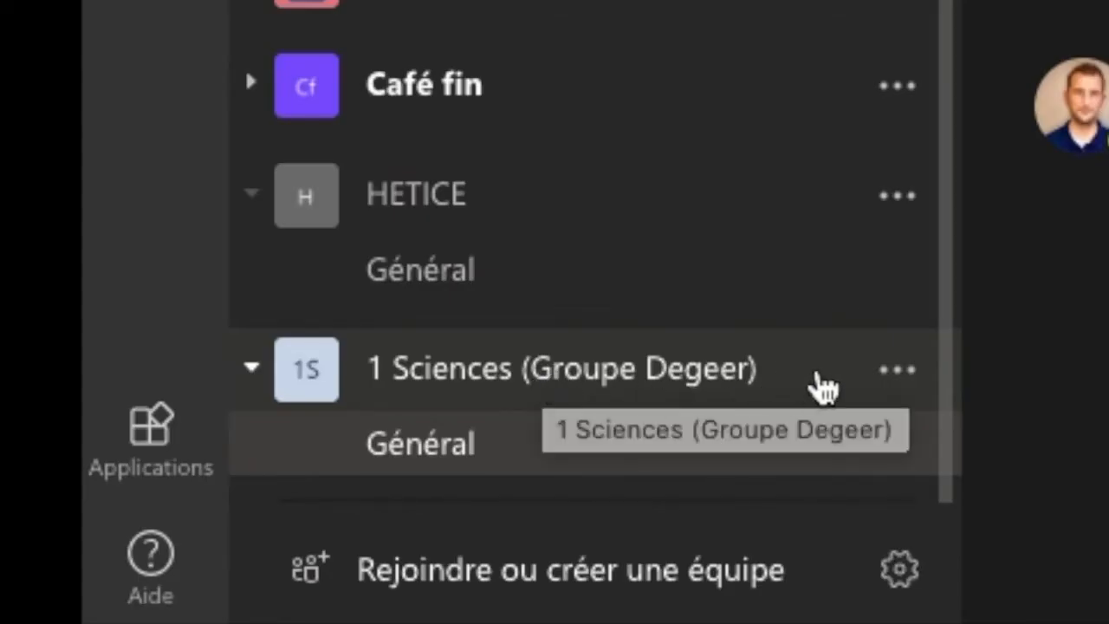
click(900, 371)
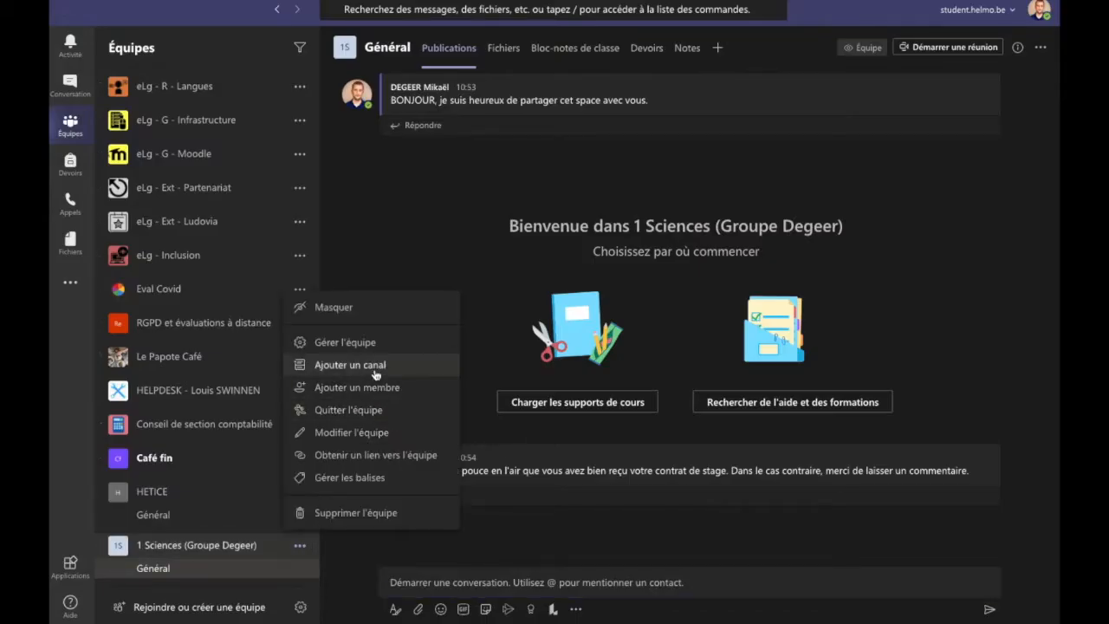
click(350, 365)
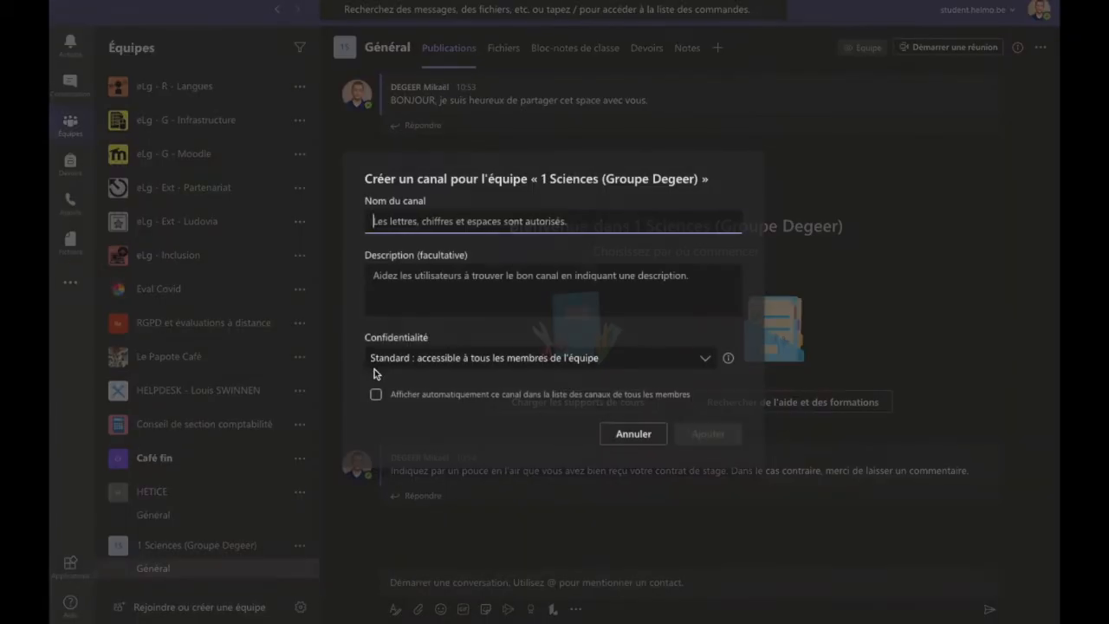
text(Chapi)
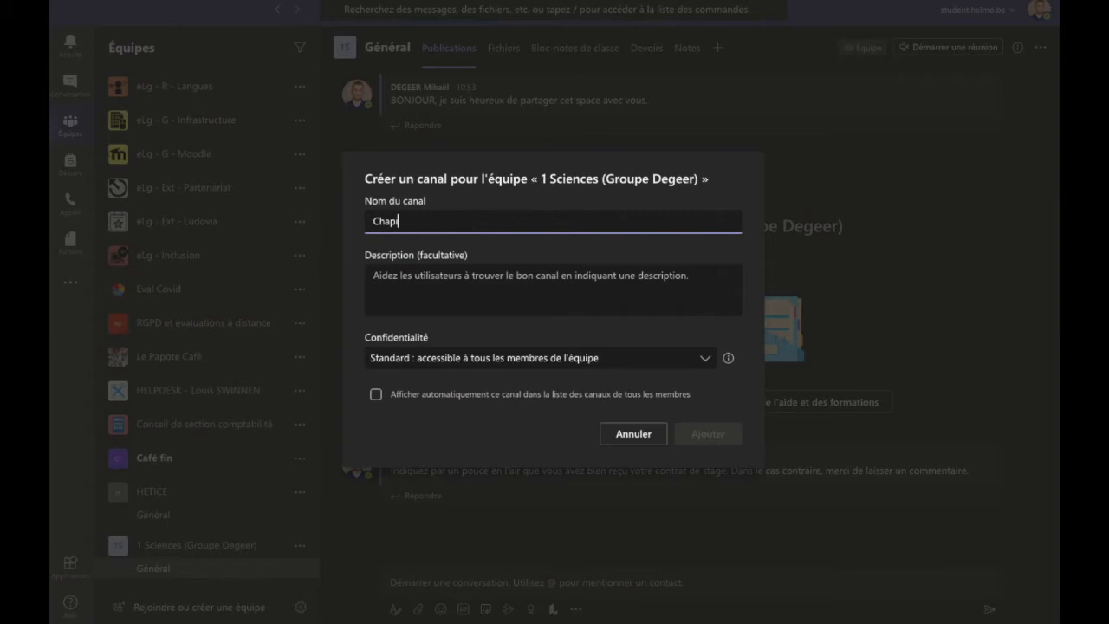
text(tre 1)
click(691, 430)
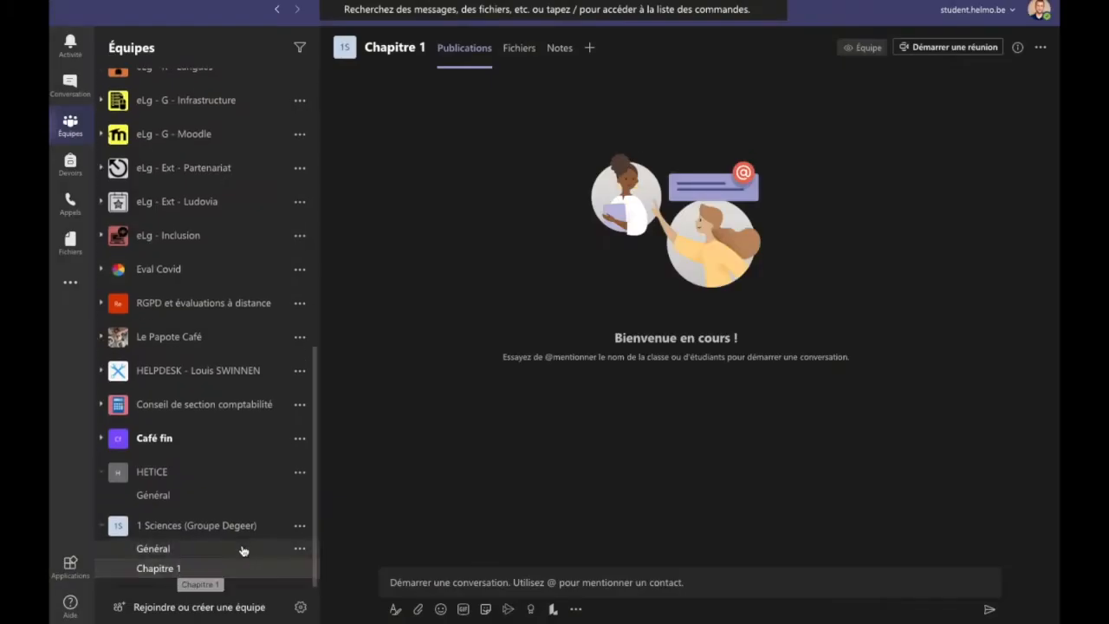
- Add a private channel named "Devoir groupe 1" to the 1 Sciences class team, skipping the addition of members
click(298, 525)
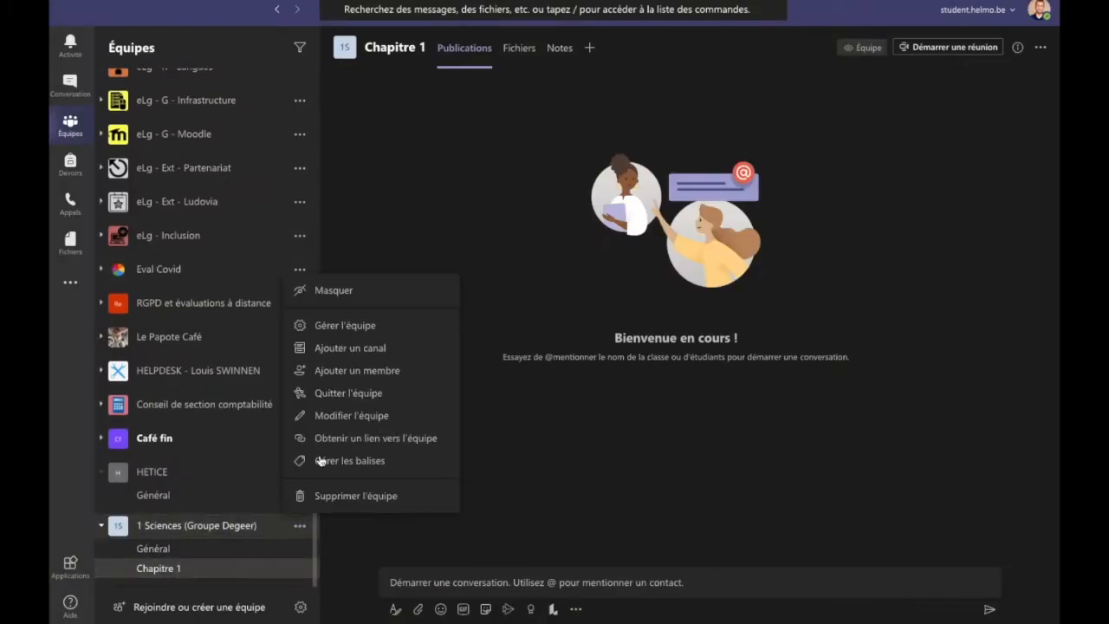
click(342, 347)
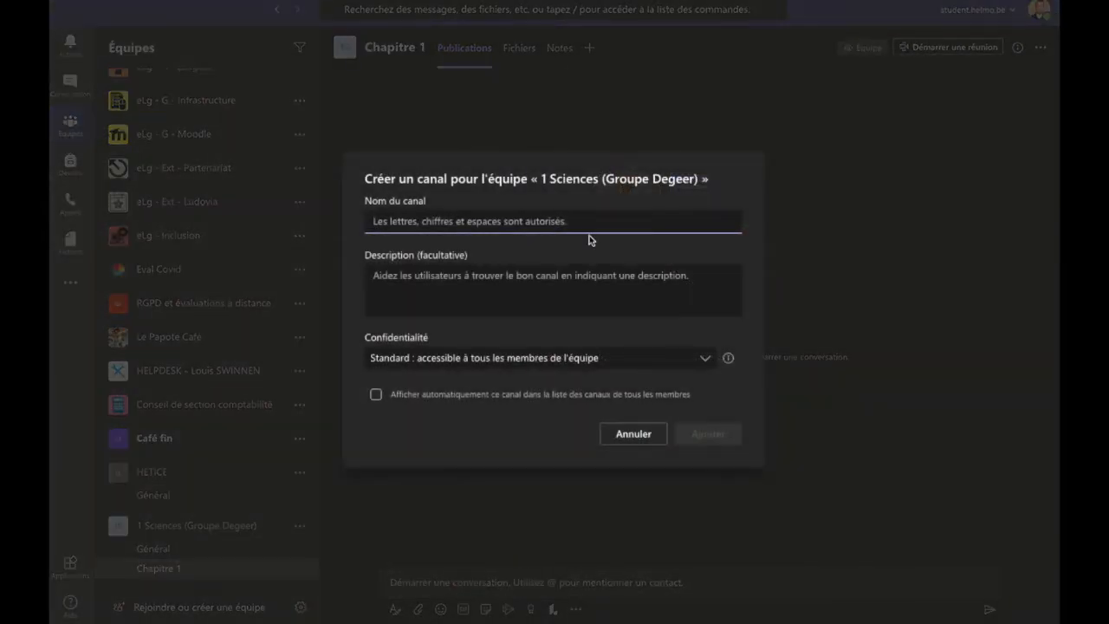
text(d)
key(BackSpace)
text(Devoir)
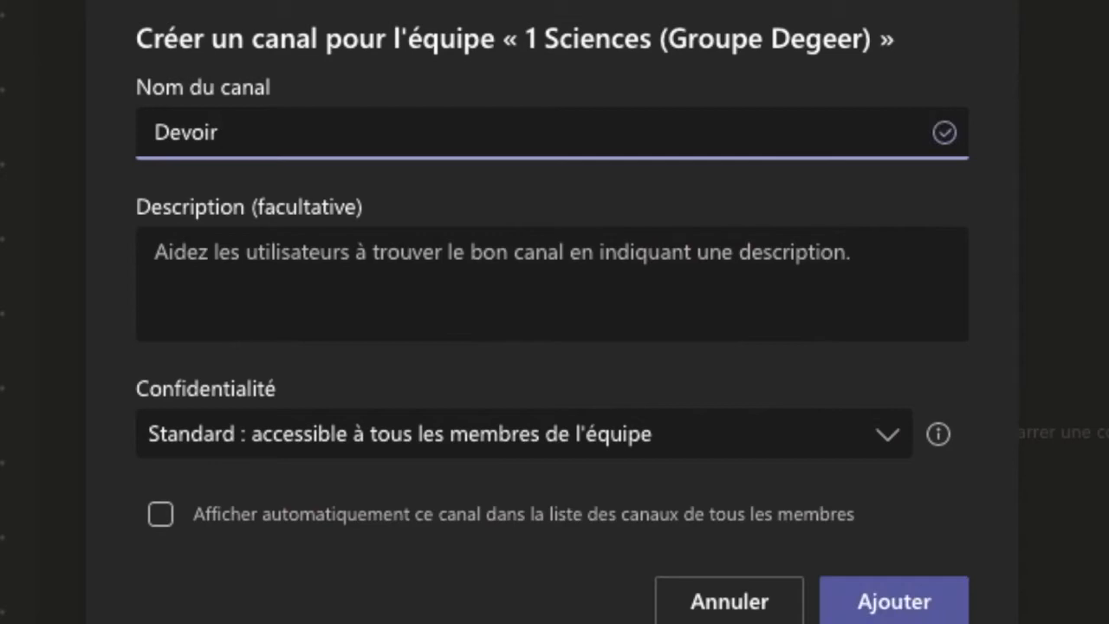
text( groupe 1)
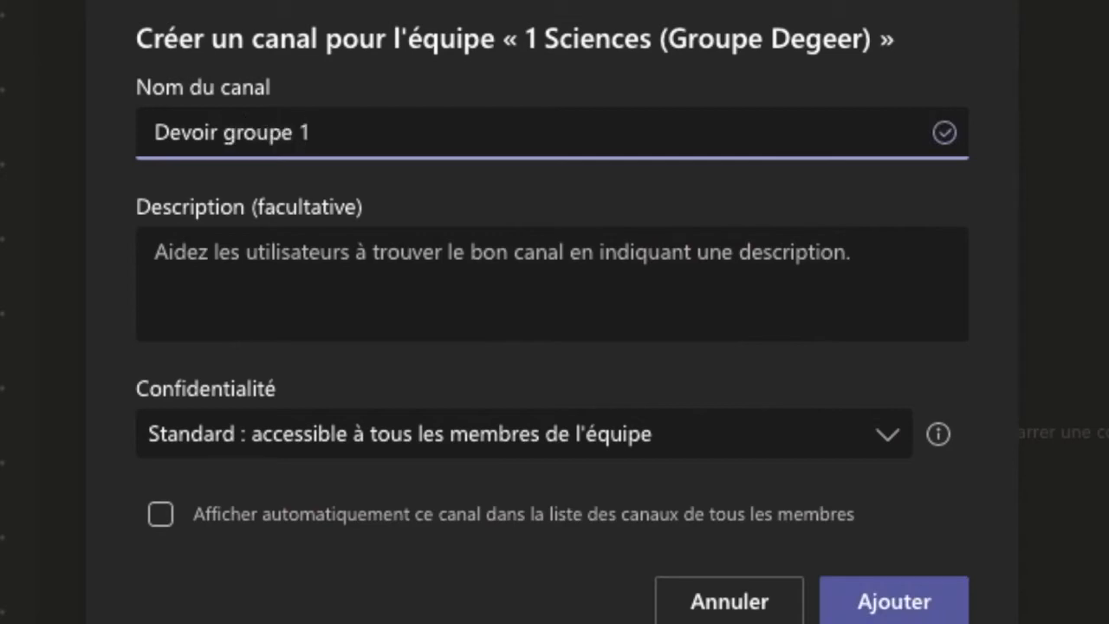
click(212, 441)
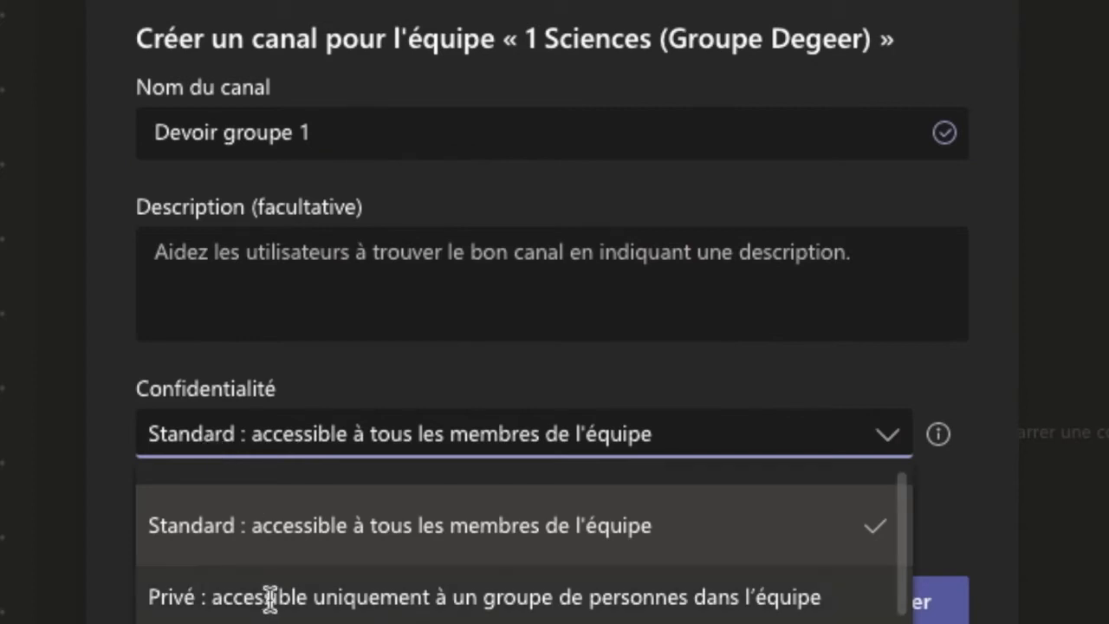
click(271, 597)
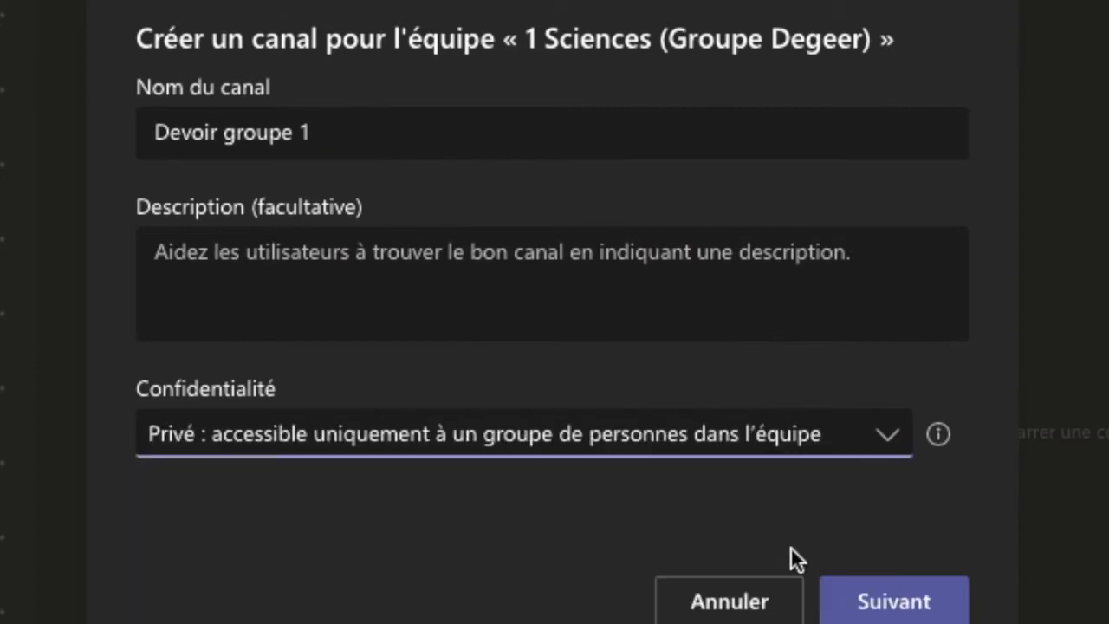
click(866, 603)
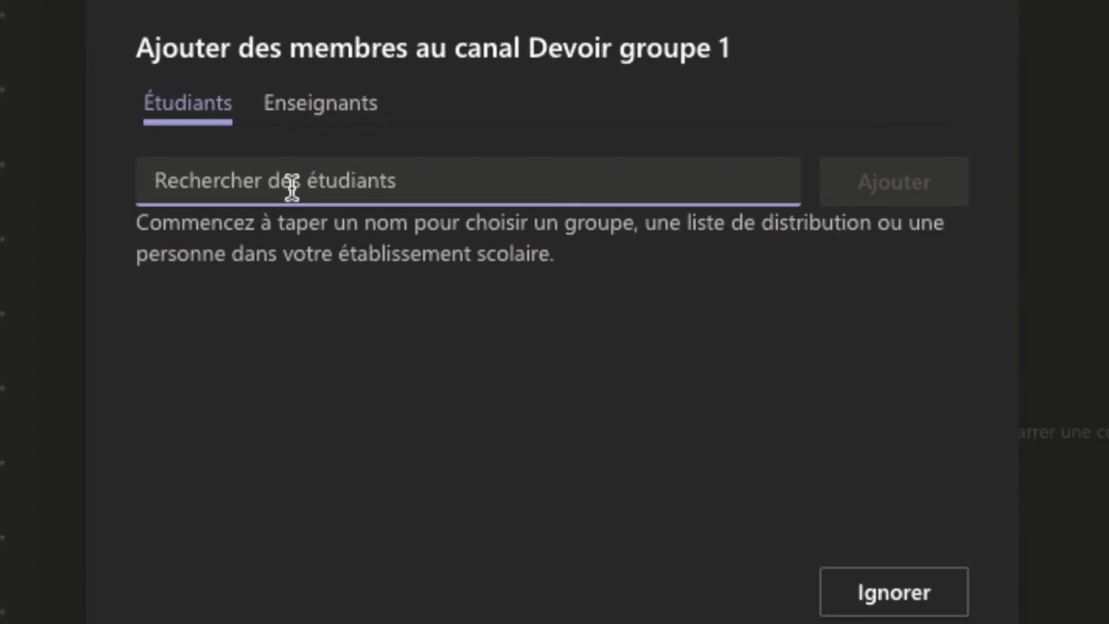
click(867, 597)
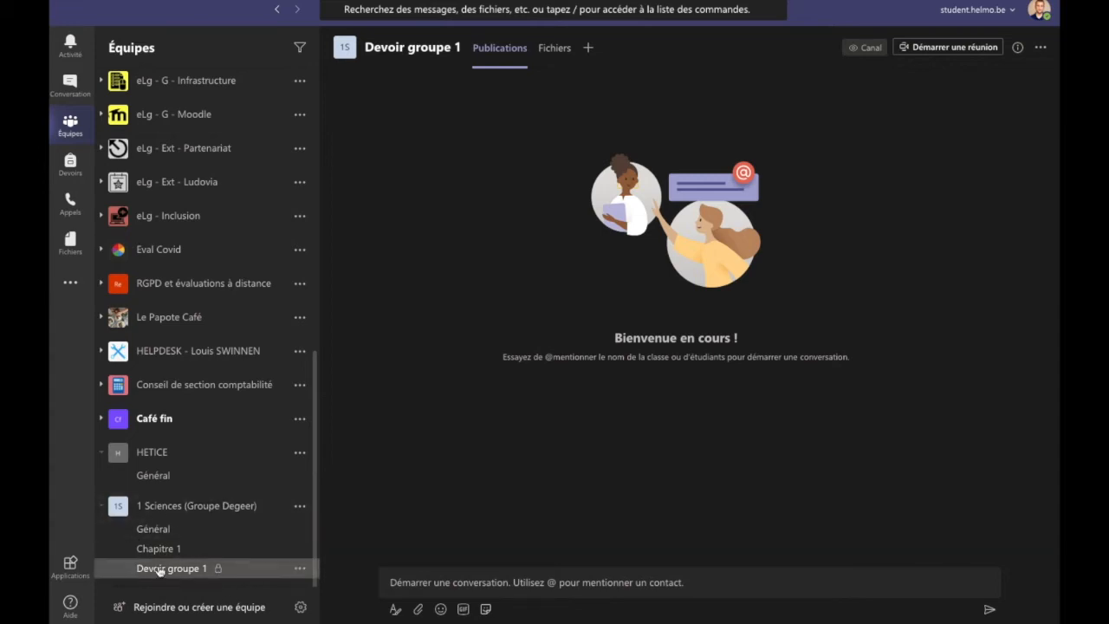
- View the Général channel's files, class notebook, assignments and grades pages one after another
click(186, 528)
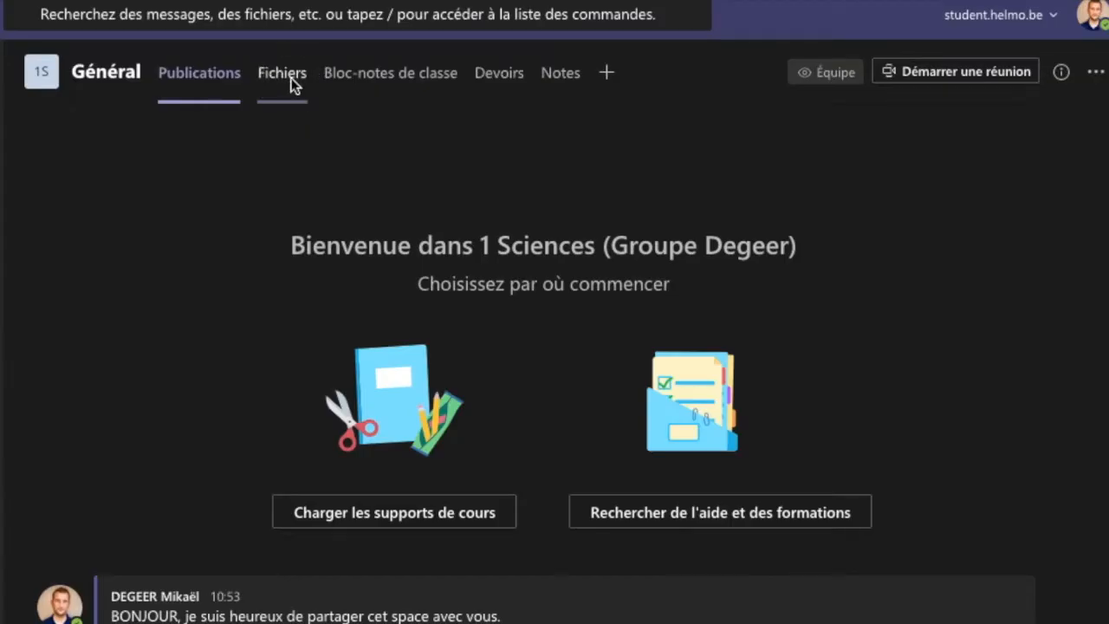
click(510, 53)
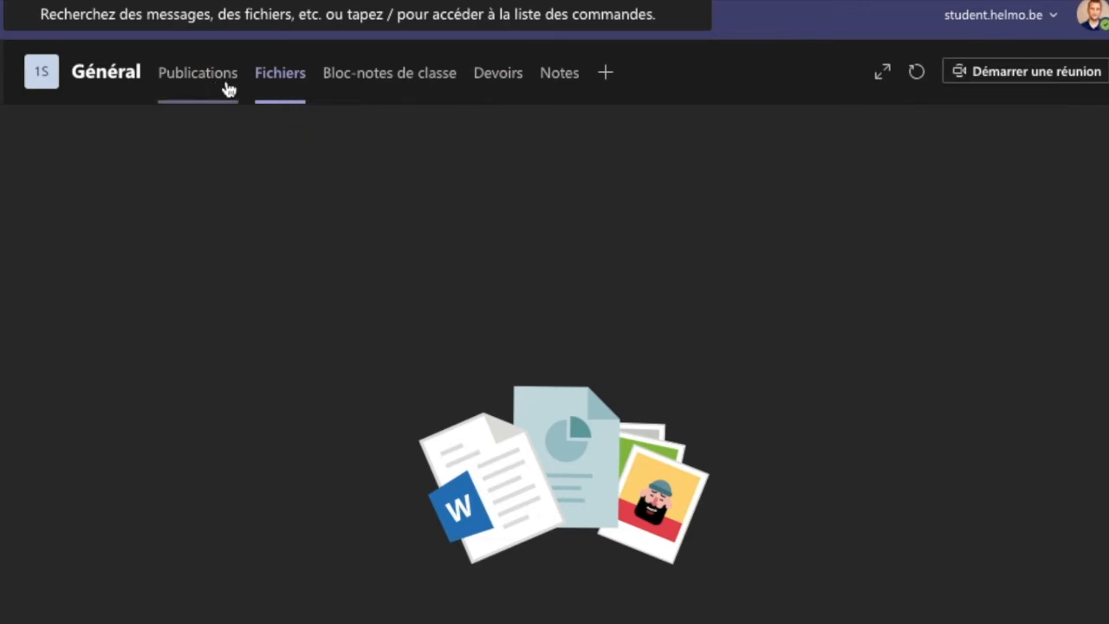
click(415, 87)
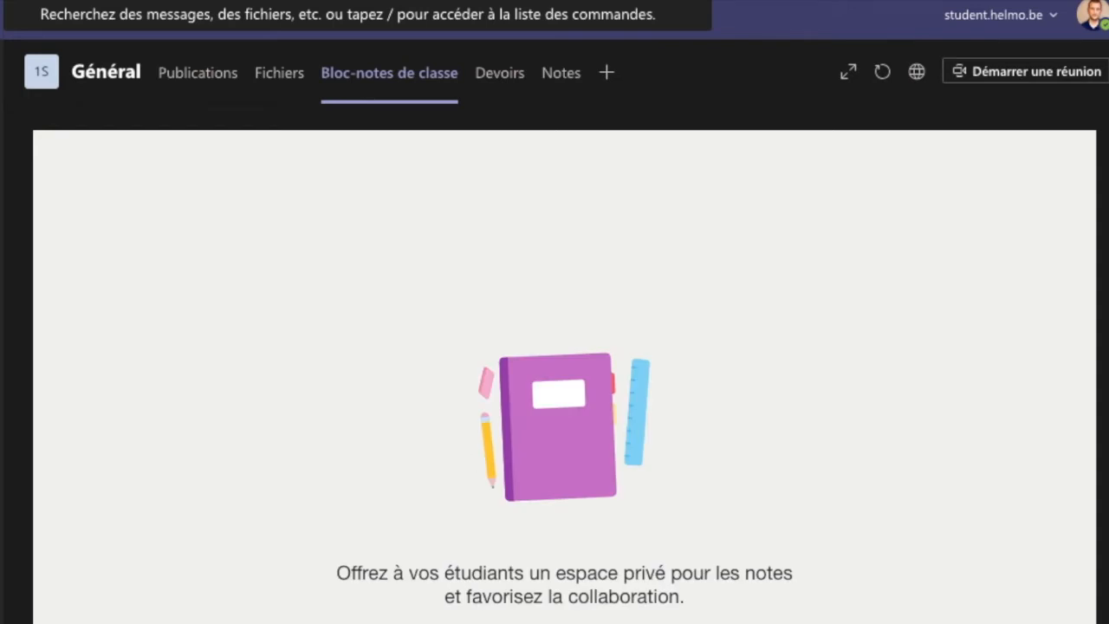
click(492, 74)
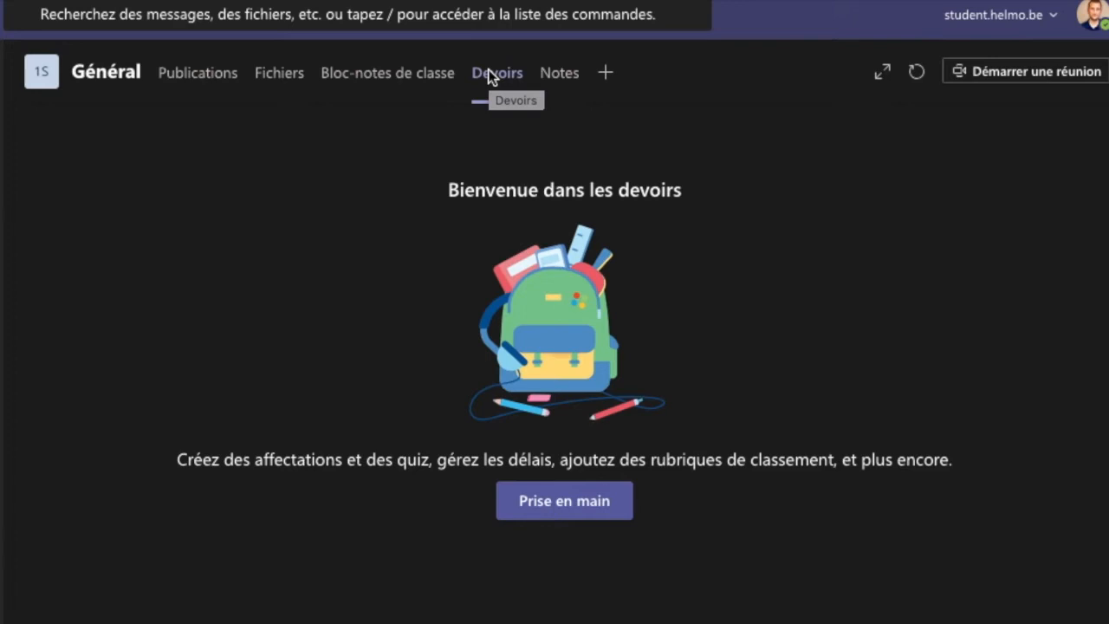
click(568, 79)
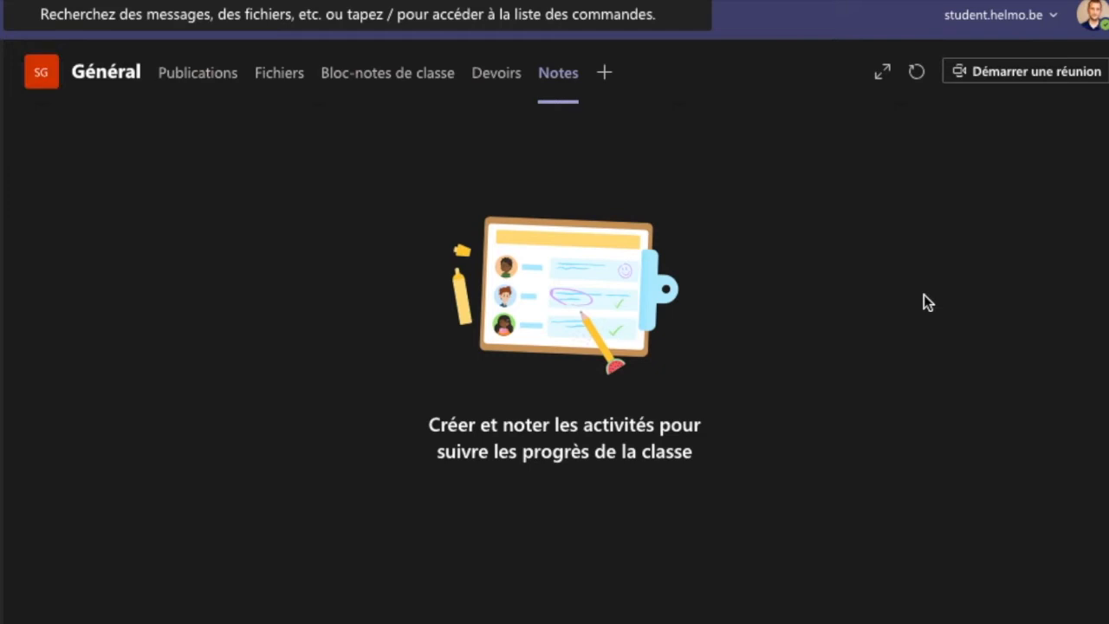
- Browse the catalogue of apps that can be added as a tab to the Général channel
click(605, 76)
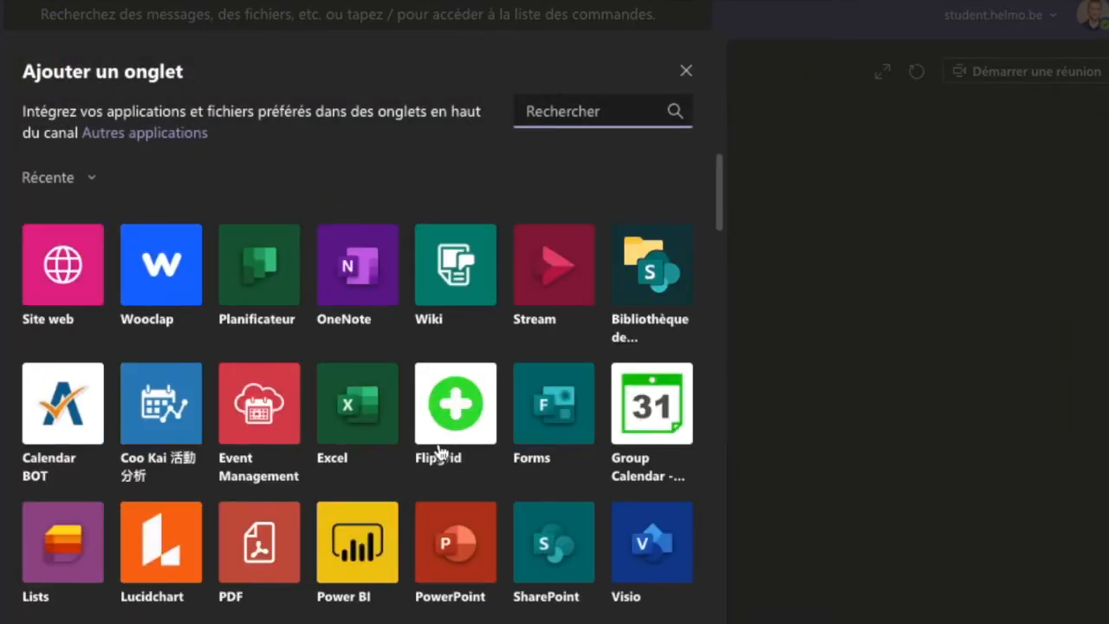
scroll(438, 451, down, 9)
scroll(438, 451, down, 10)
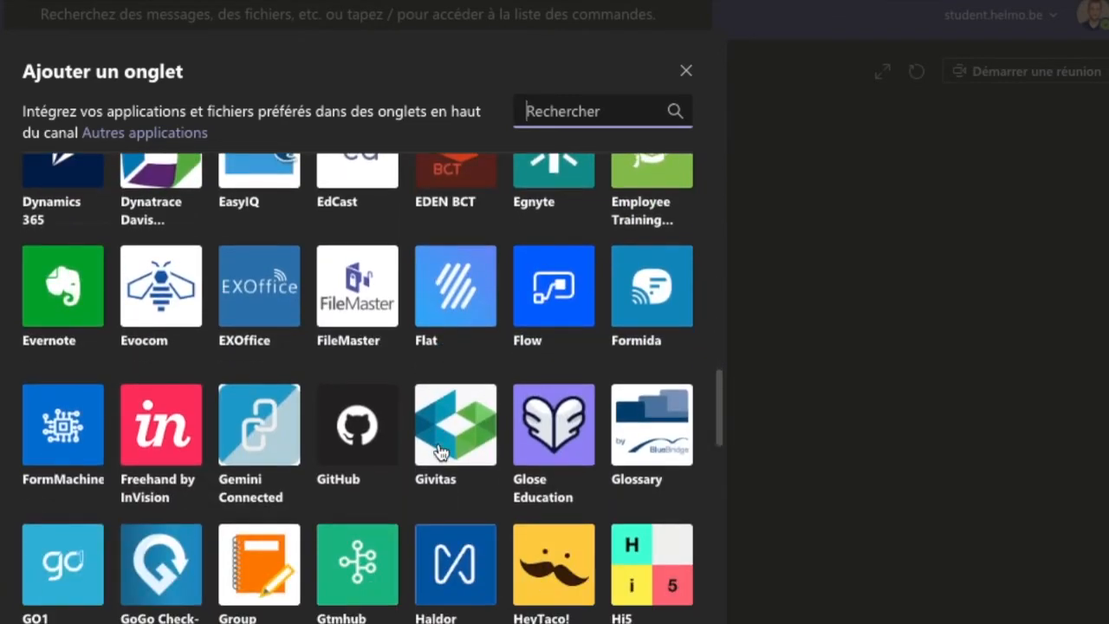
scroll(438, 452, down, 6)
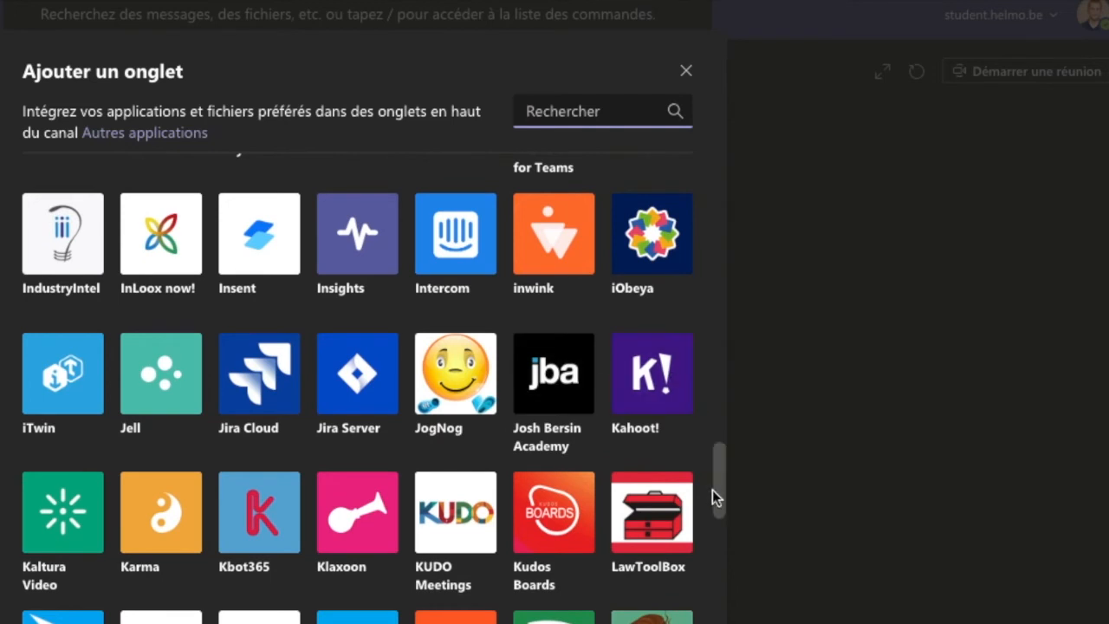
scroll(710, 587, down, 2)
scroll(711, 587, down, 15)
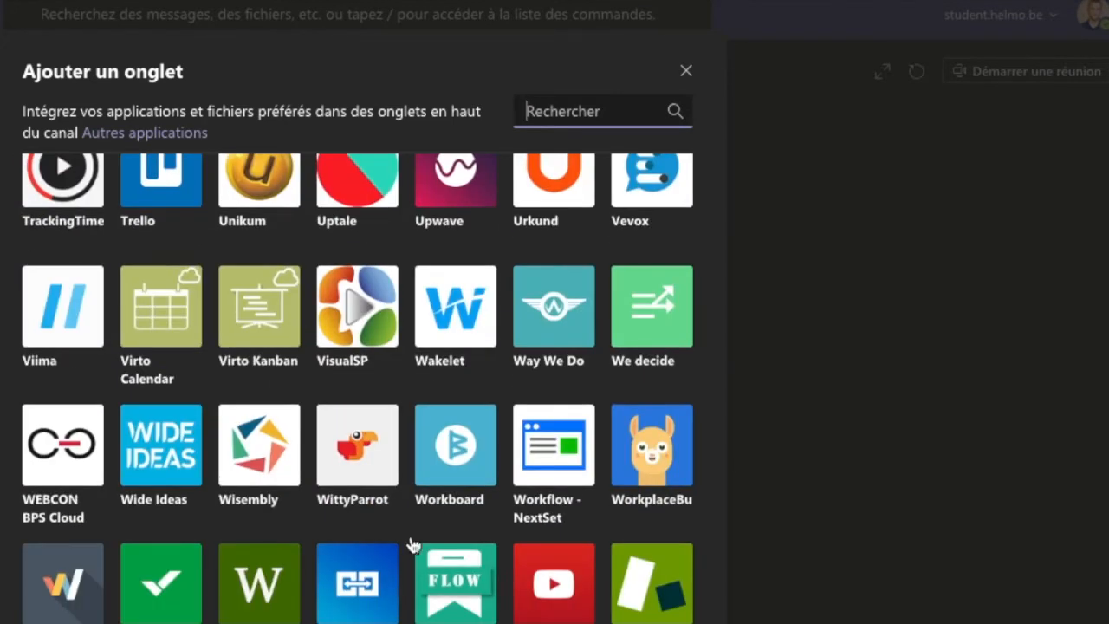
scroll(413, 545, up, 4)
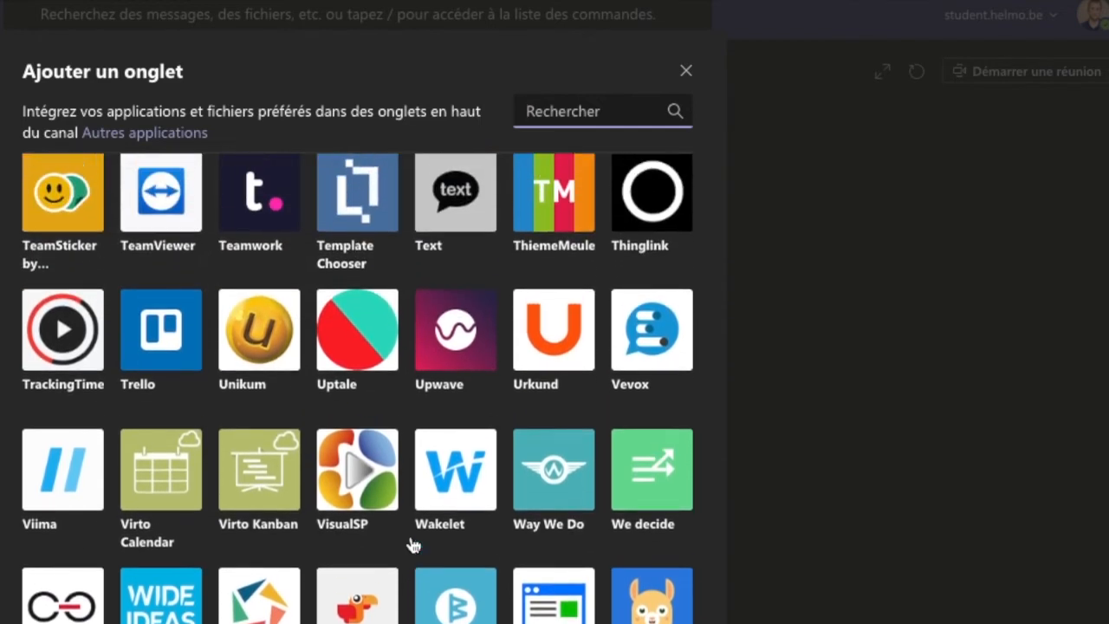
scroll(412, 545, up, 7)
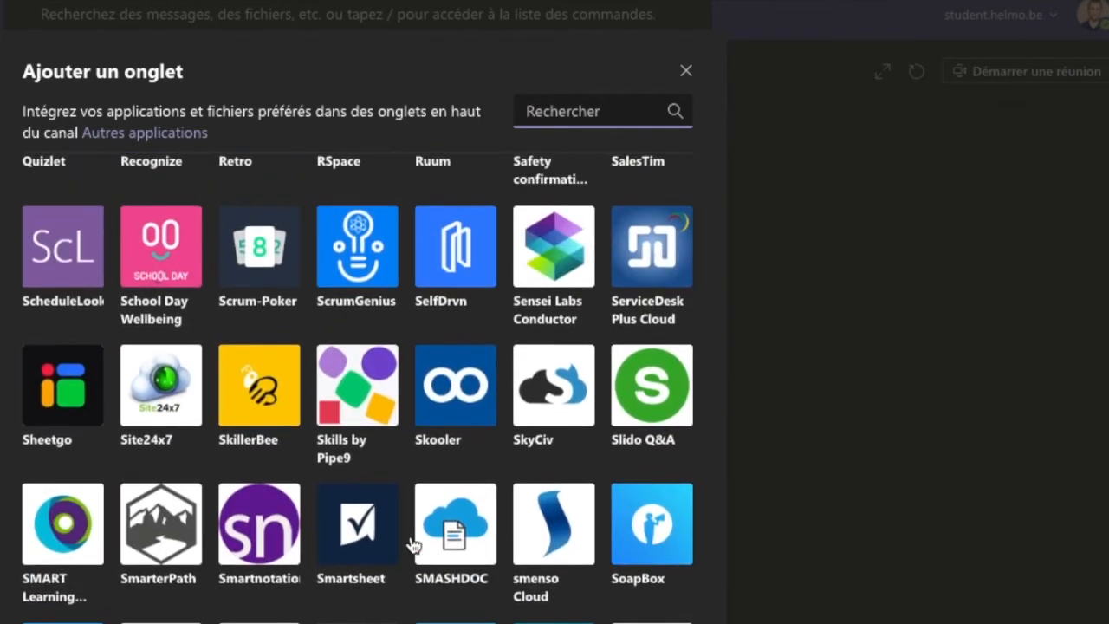
scroll(412, 545, up, 4)
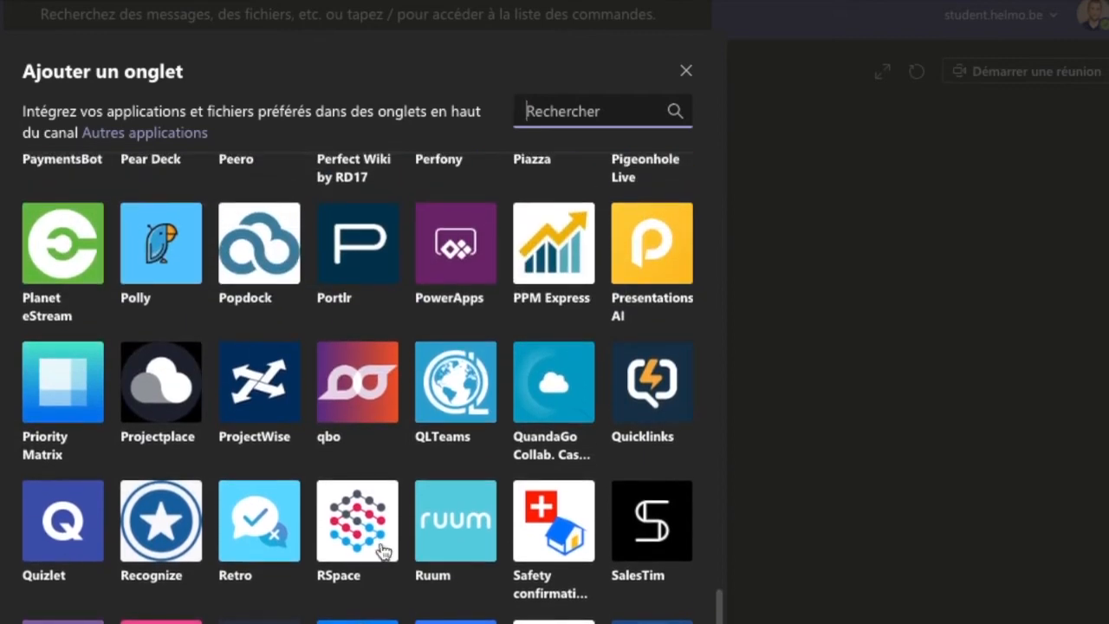
scroll(202, 508, up, 12)
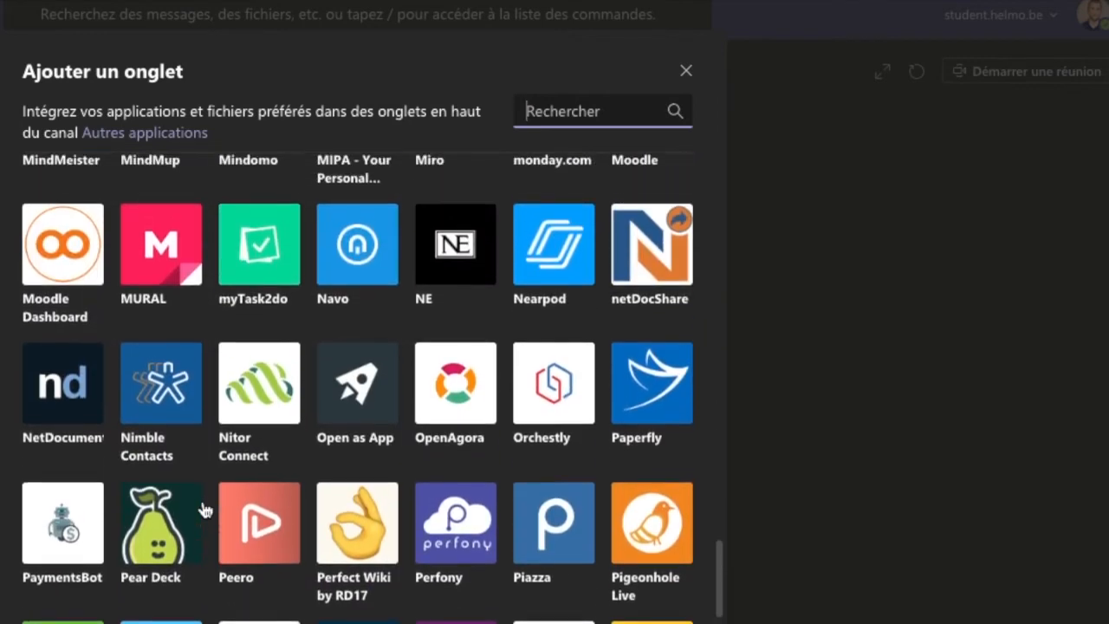
scroll(203, 508, up, 20)
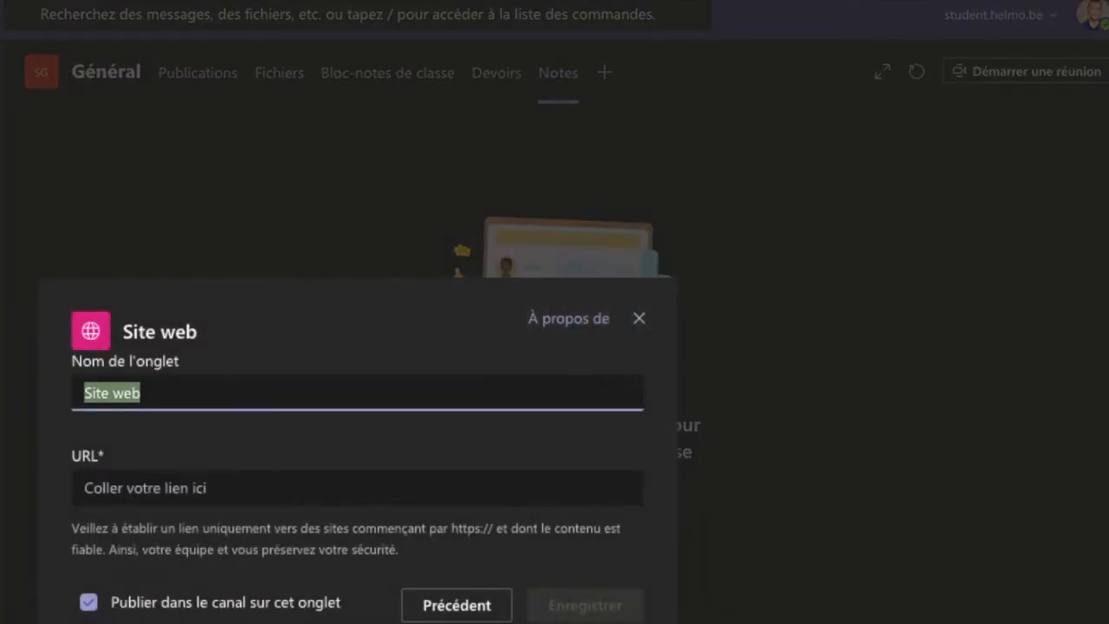
text(www)
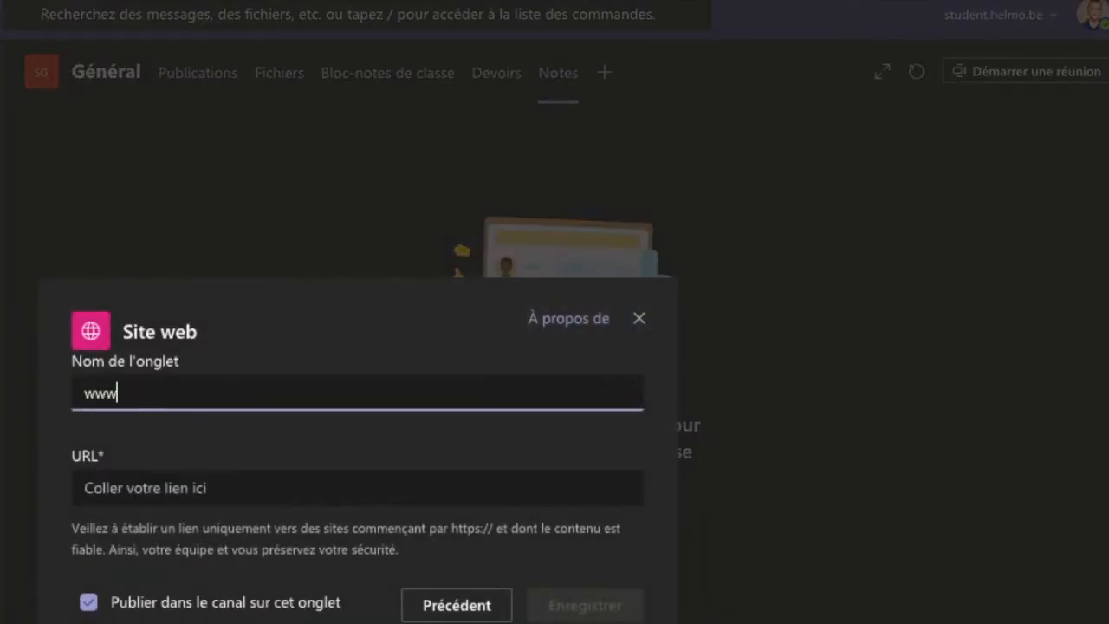
key(BackSpace)
key(BackSpace)
key(BackSpace)
text(Helmo)
click(252, 488)
text(http)
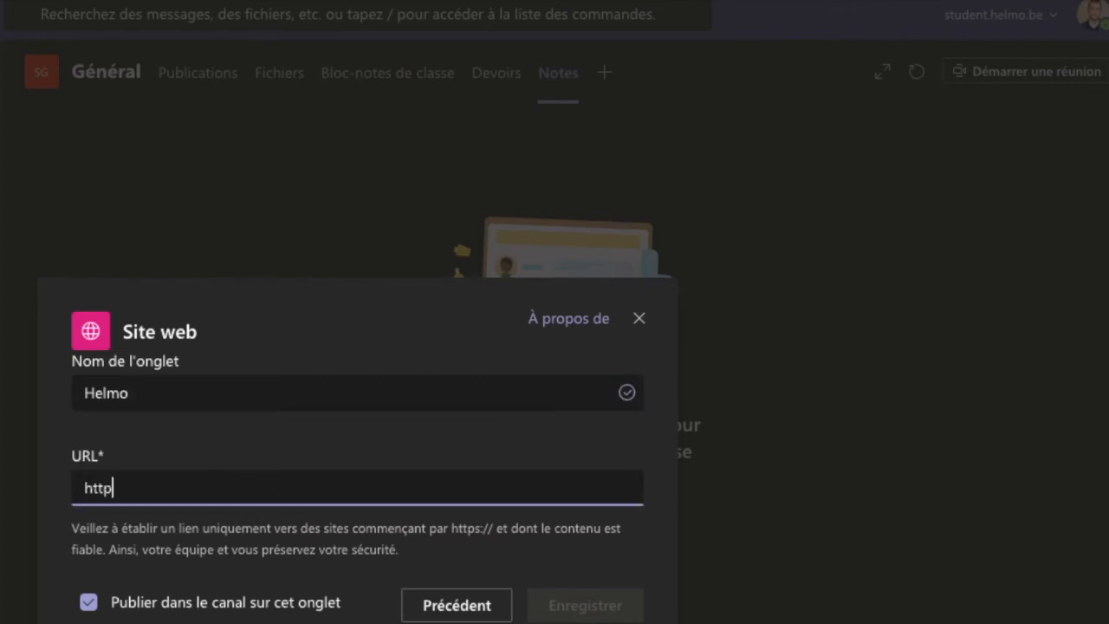
text(s:/)
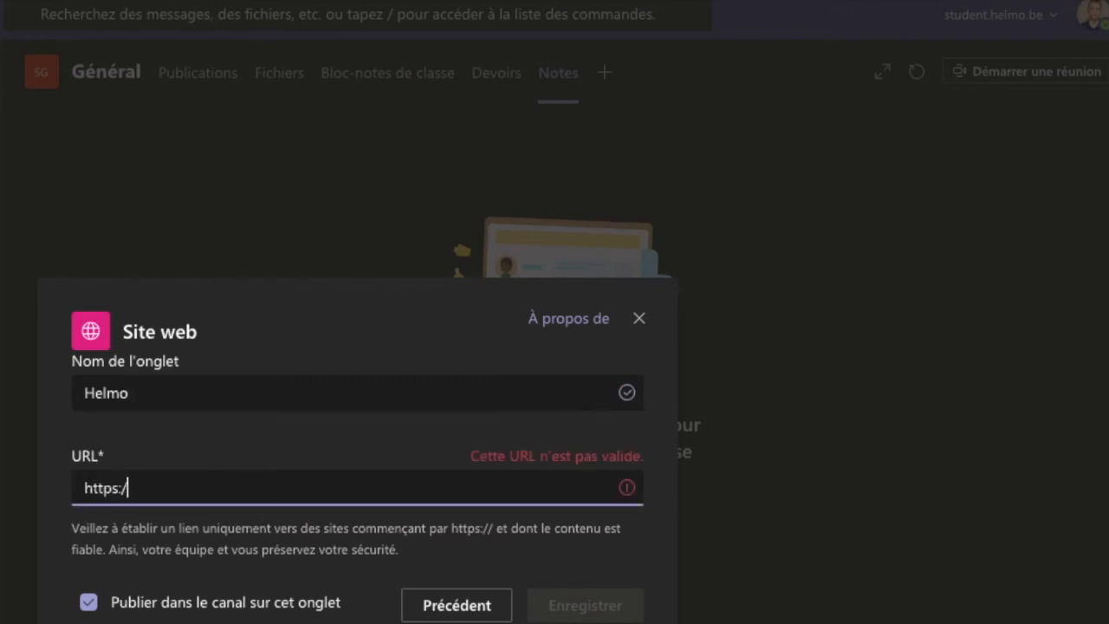
text(/www.helmo.be)
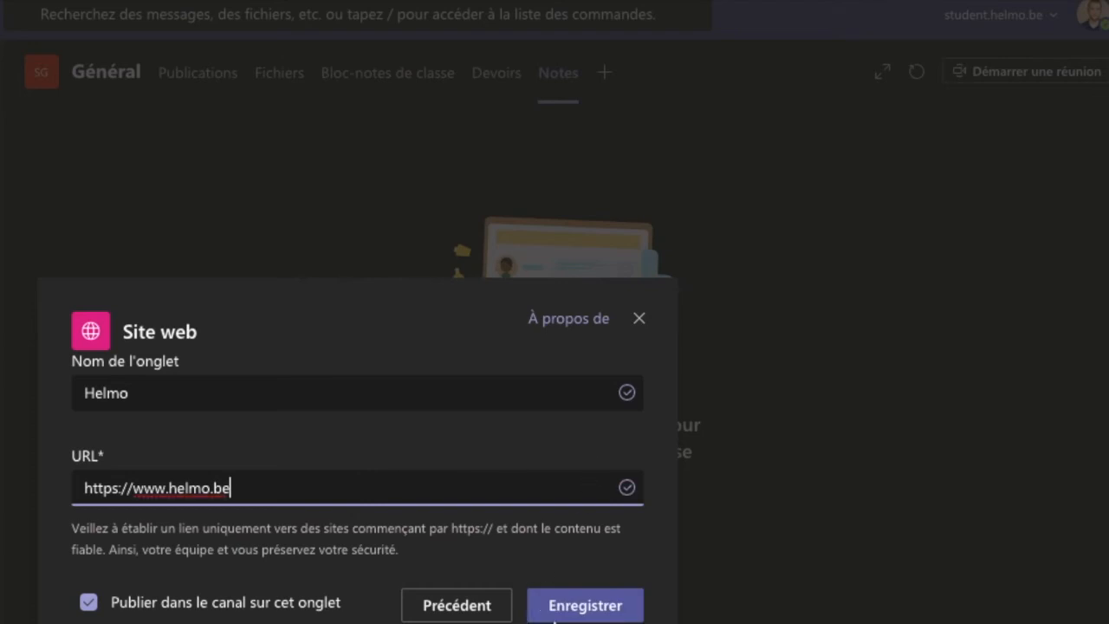
click(572, 606)
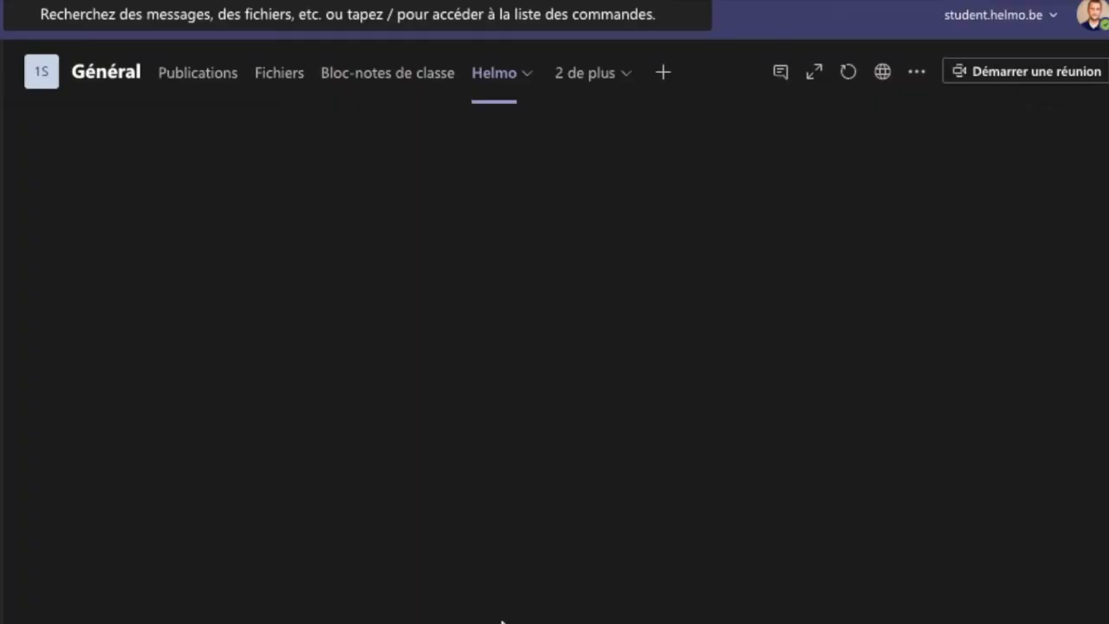
- Look through the HELMo home page displayed in the new Helmo tab
click(528, 75)
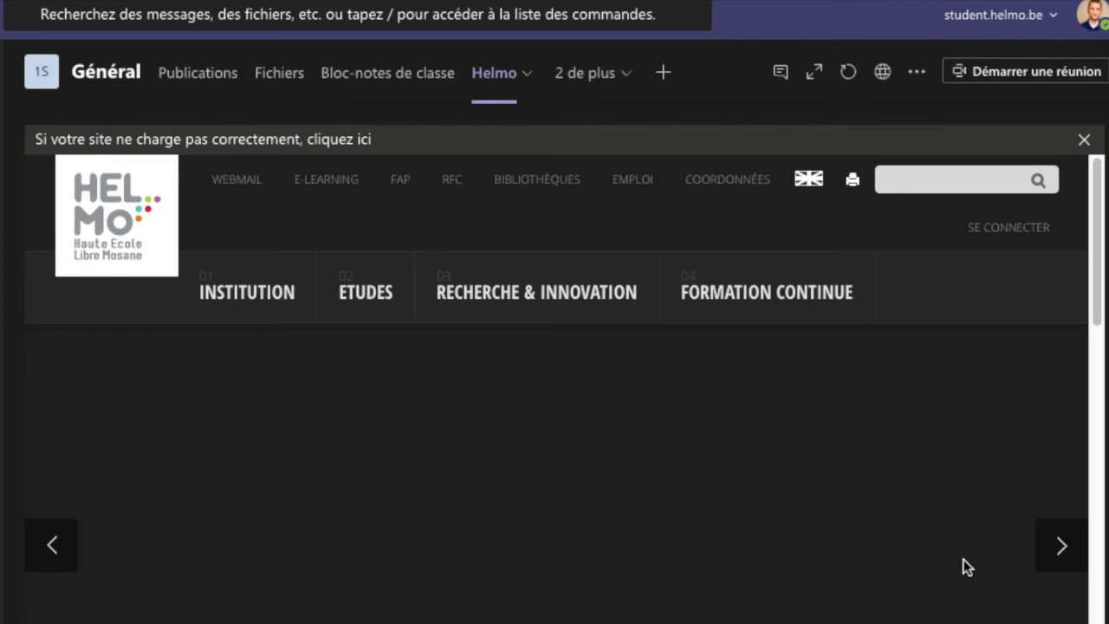
scroll(894, 554, down, 6)
scroll(849, 517, up, 2)
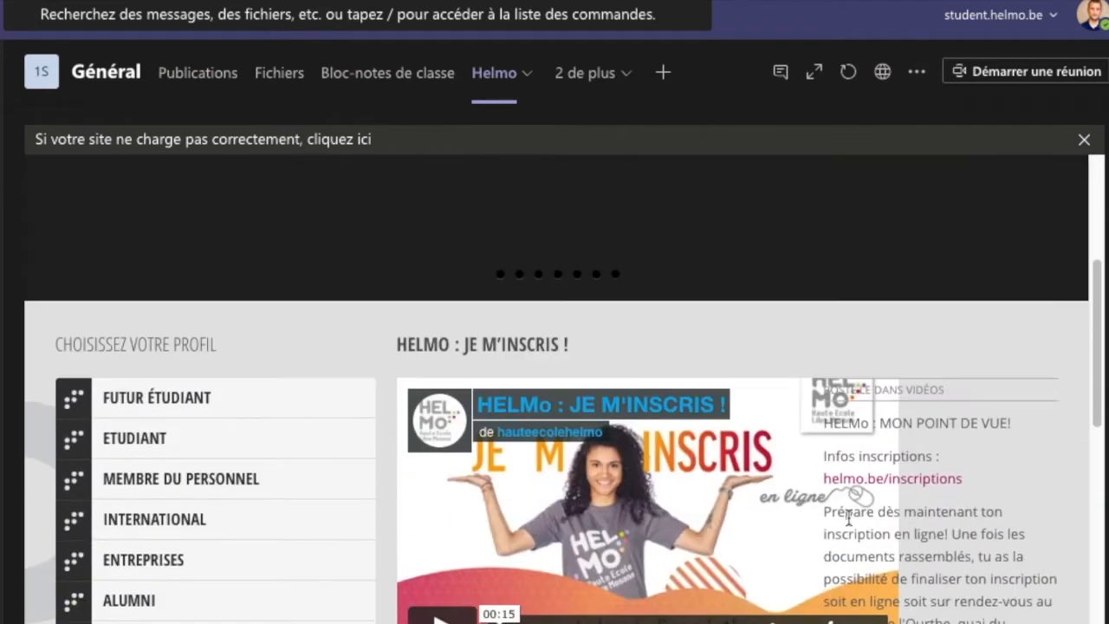
- Return to the Général channel's posts and view the additional tabs grouped under "2 de plus"
scroll(848, 517, up, 3)
click(581, 73)
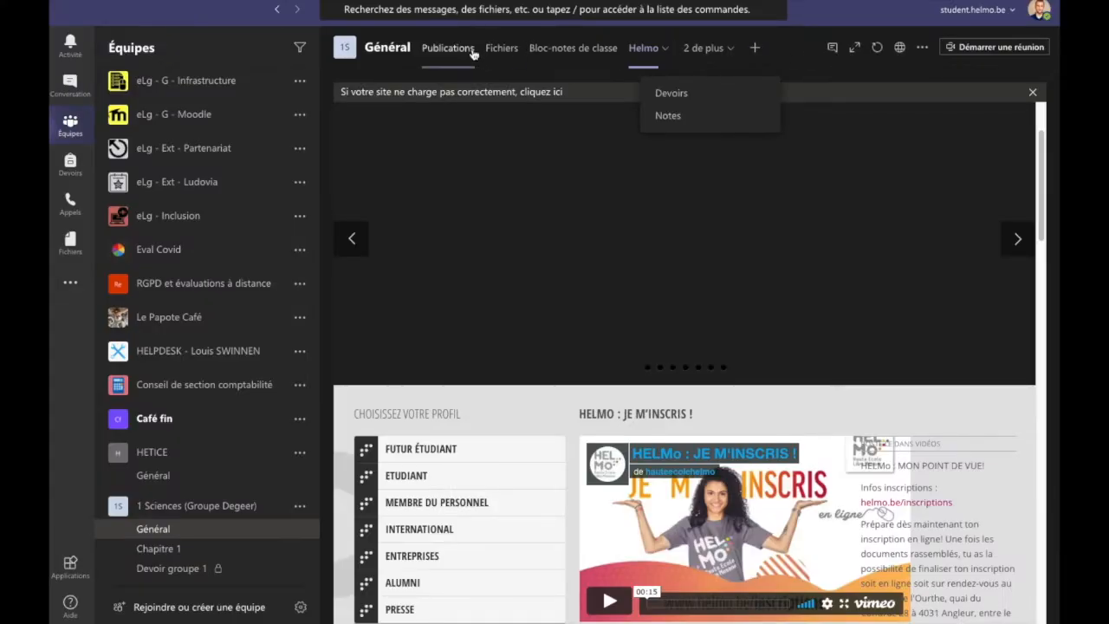
click(472, 52)
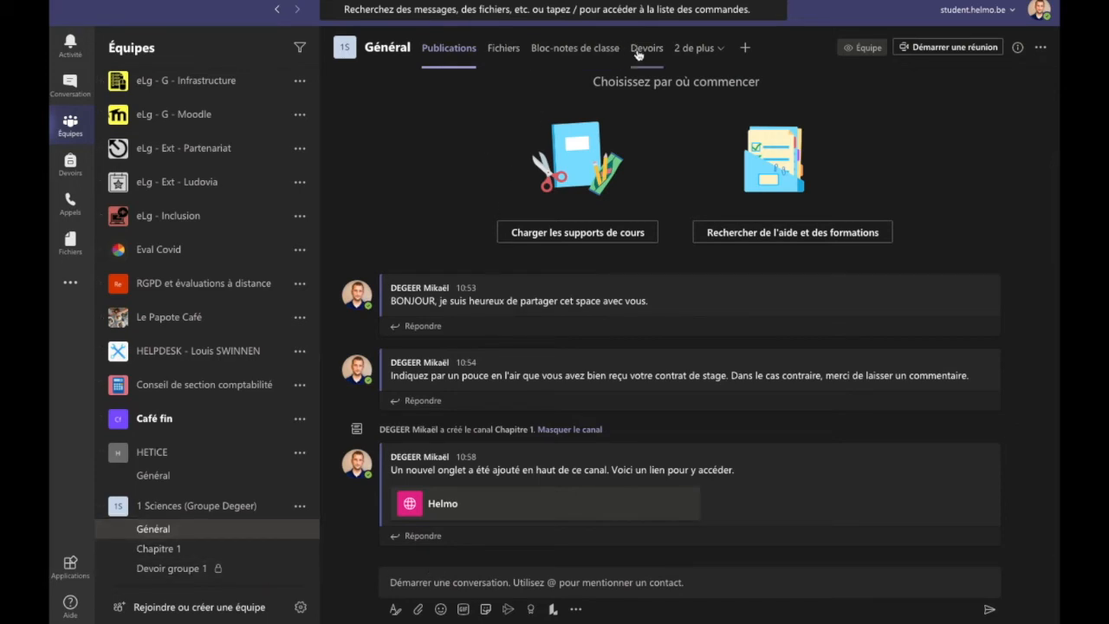
click(696, 49)
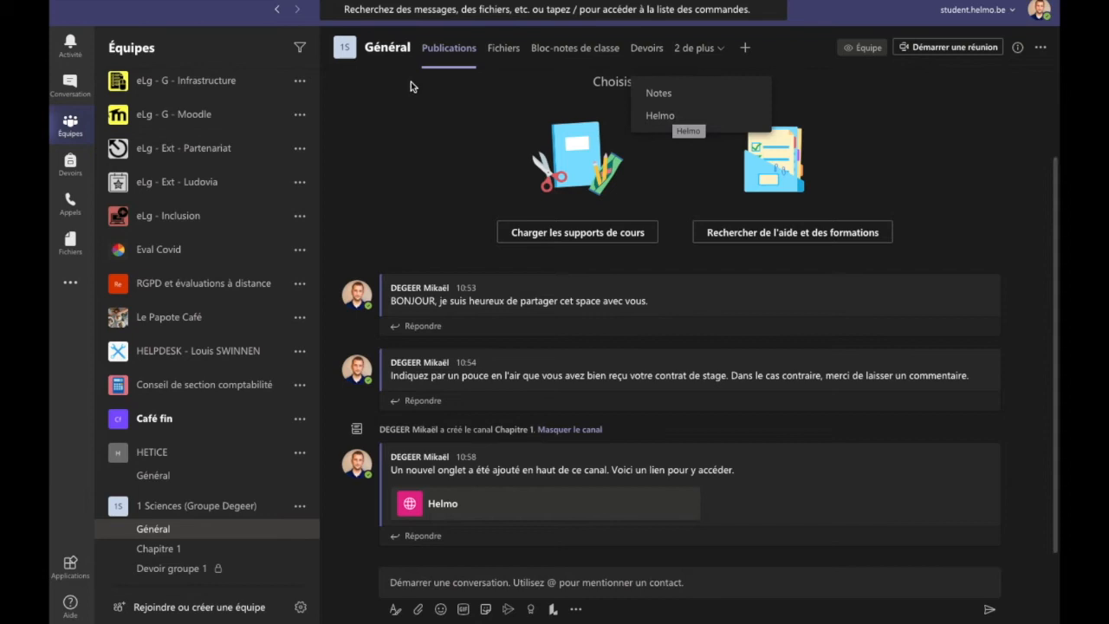
click(450, 50)
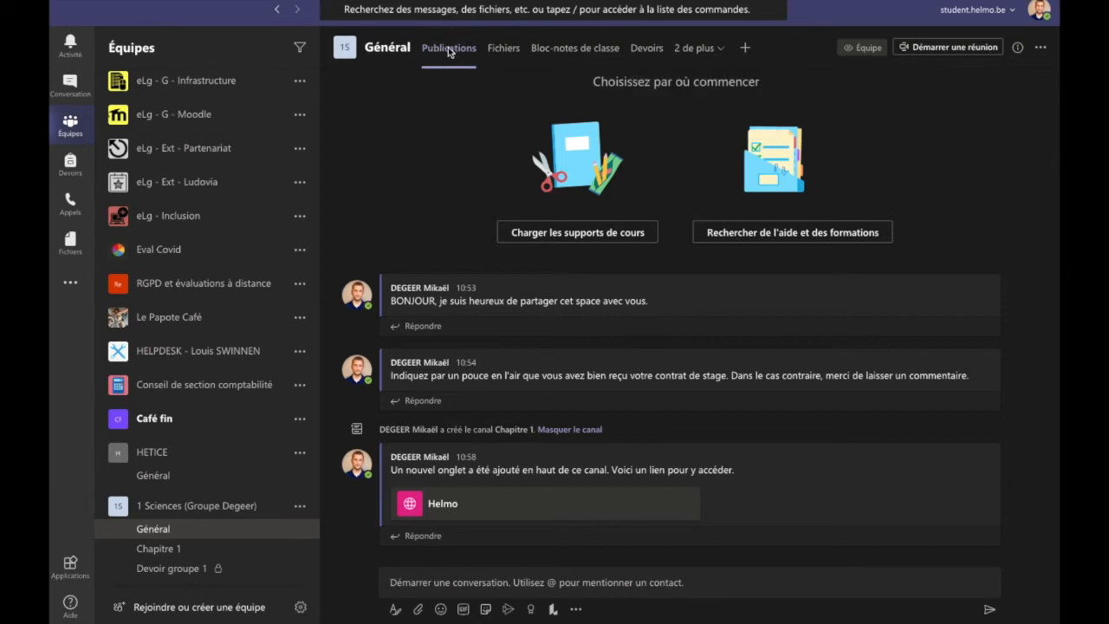
click(492, 583)
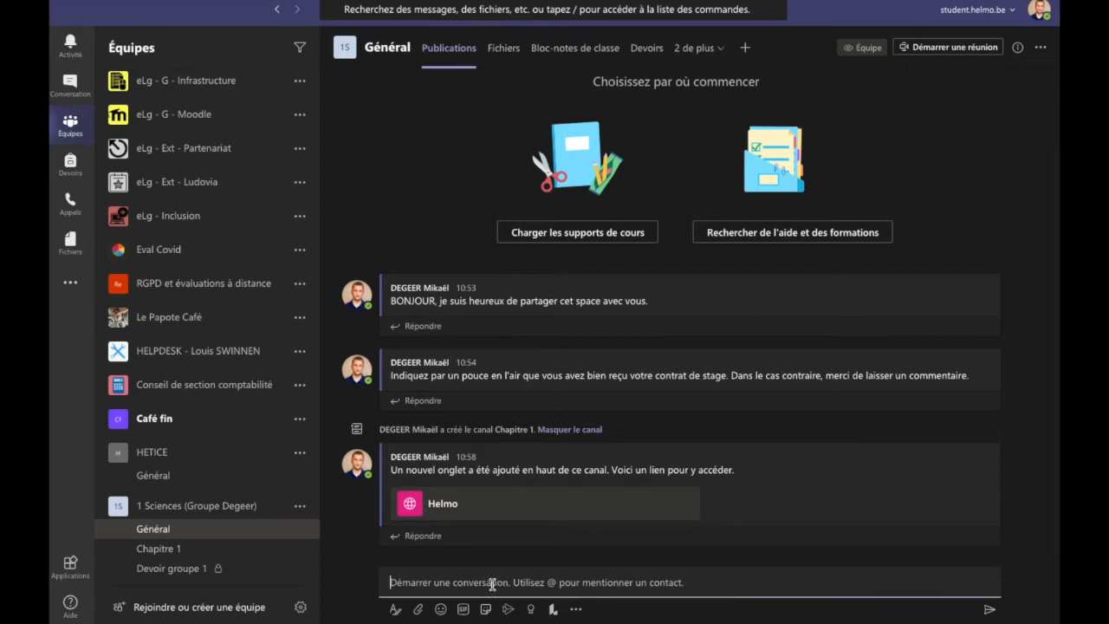
- Start a meeting with the camera on in the Chapitre 1 channel
click(212, 548)
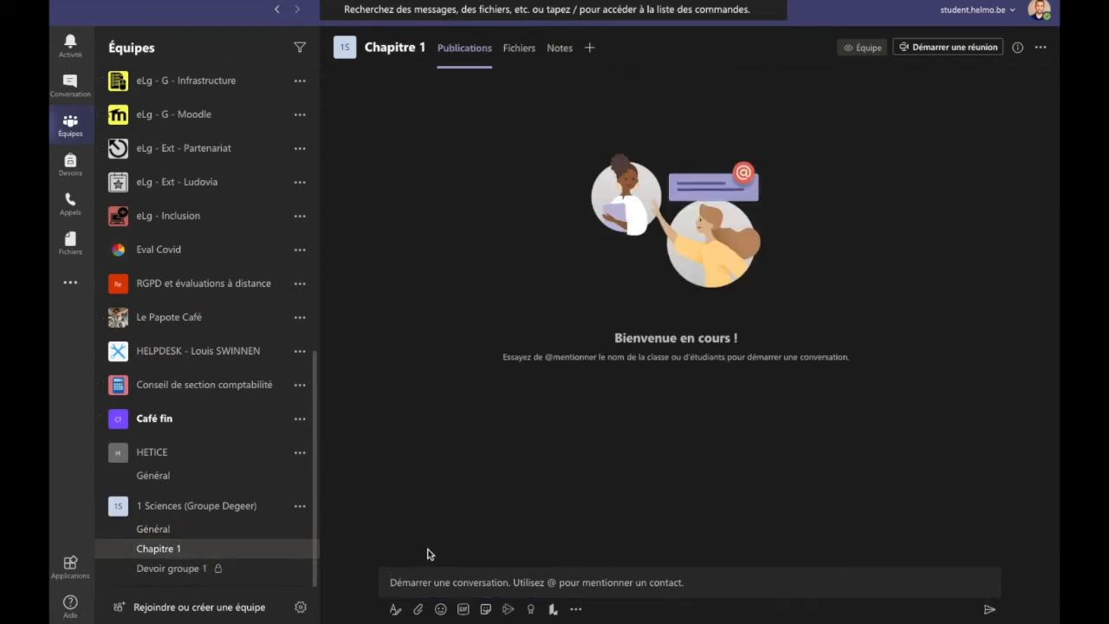
click(933, 48)
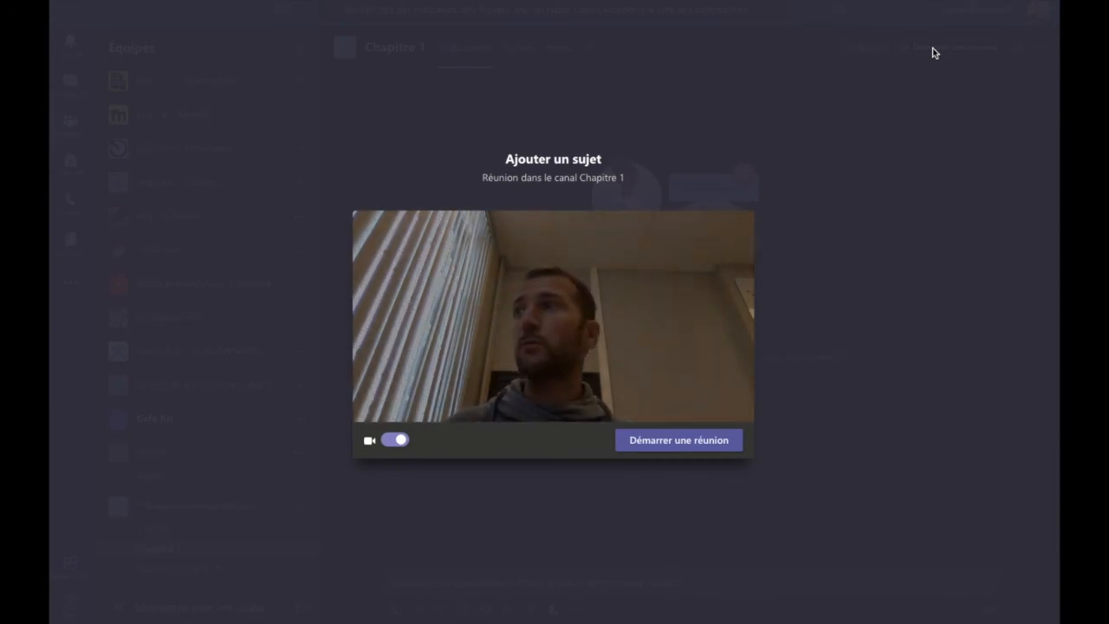
click(679, 440)
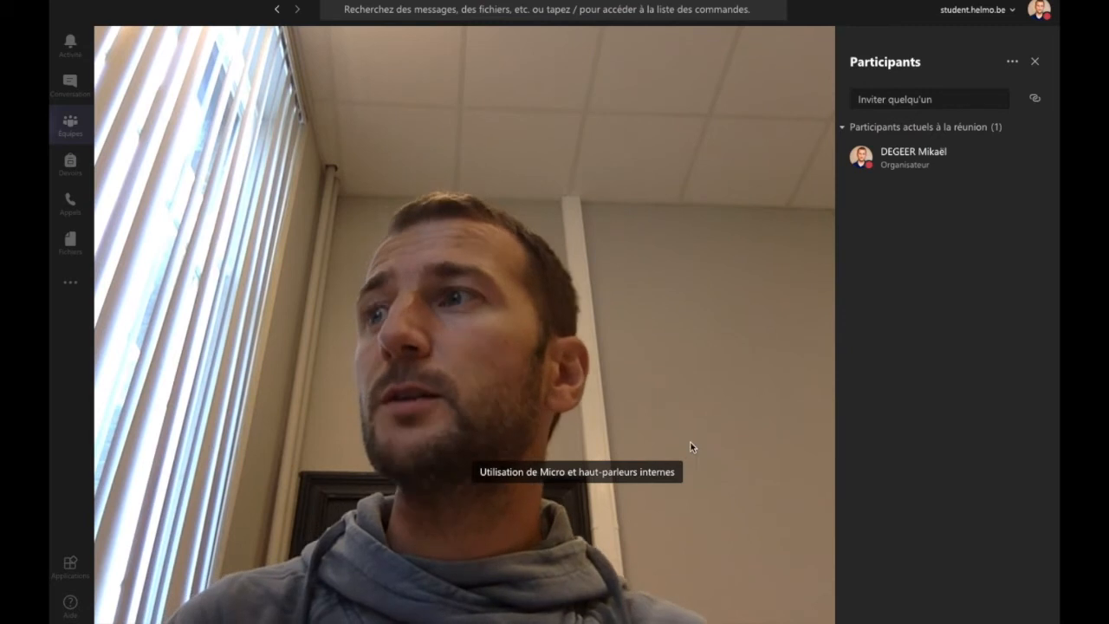
- View the meeting's participant invitation field, its conversation and the extra participant options one after another
mouse_move(705, 473)
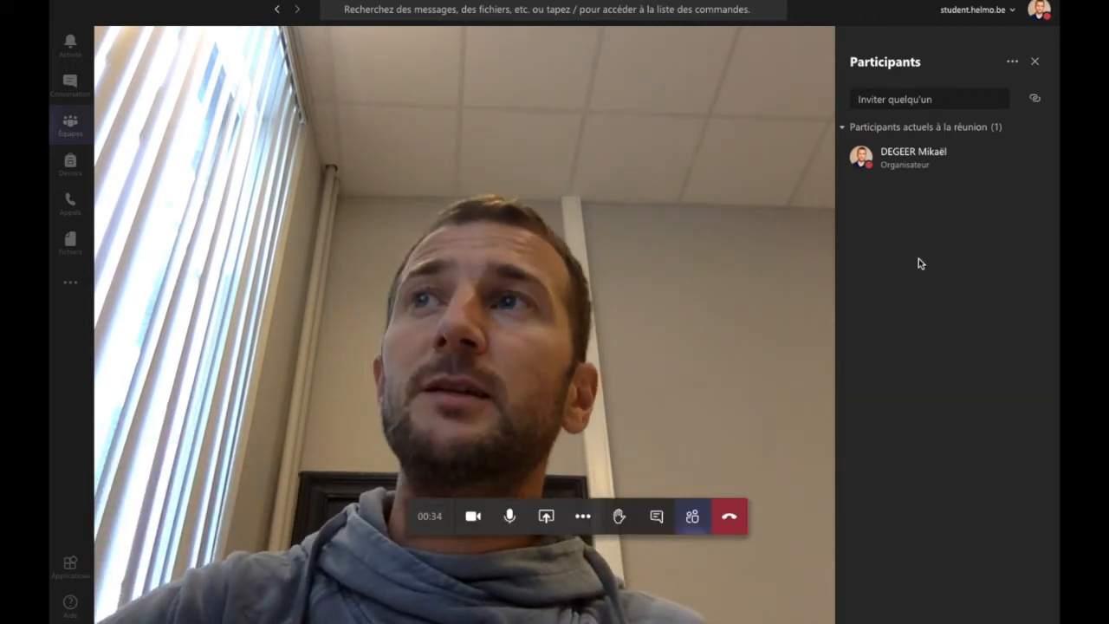
click(912, 100)
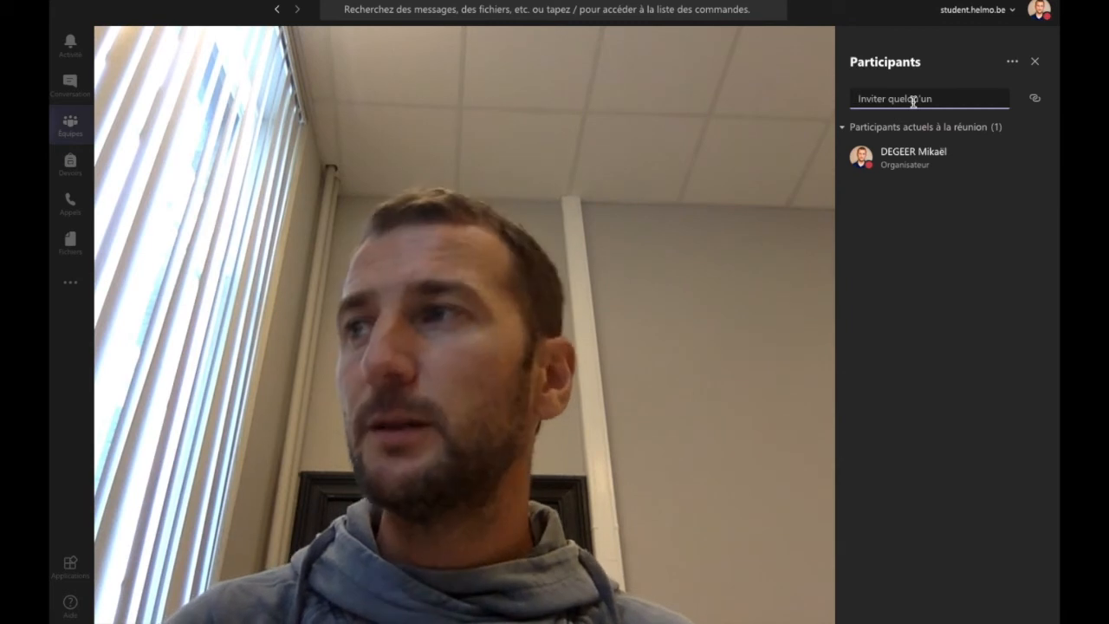
mouse_move(742, 329)
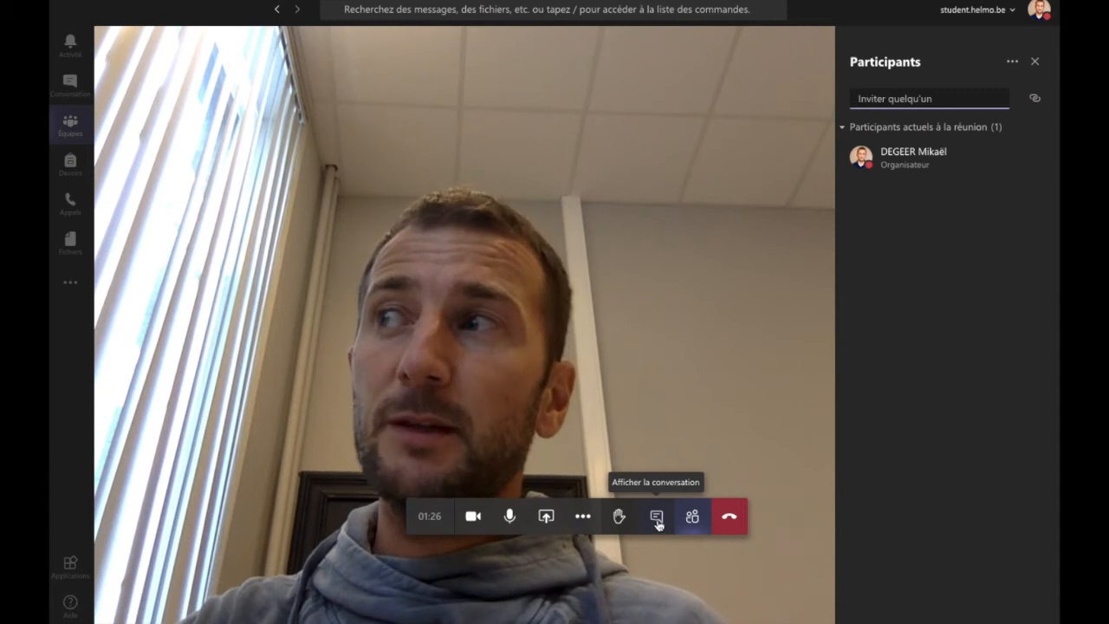
click(657, 518)
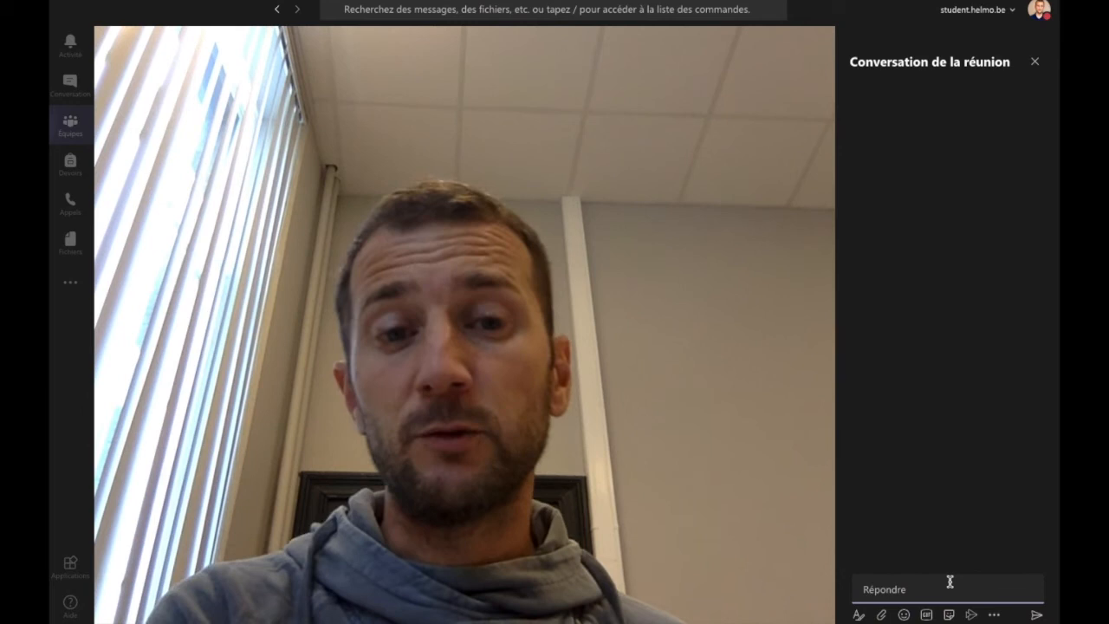
mouse_move(449, 518)
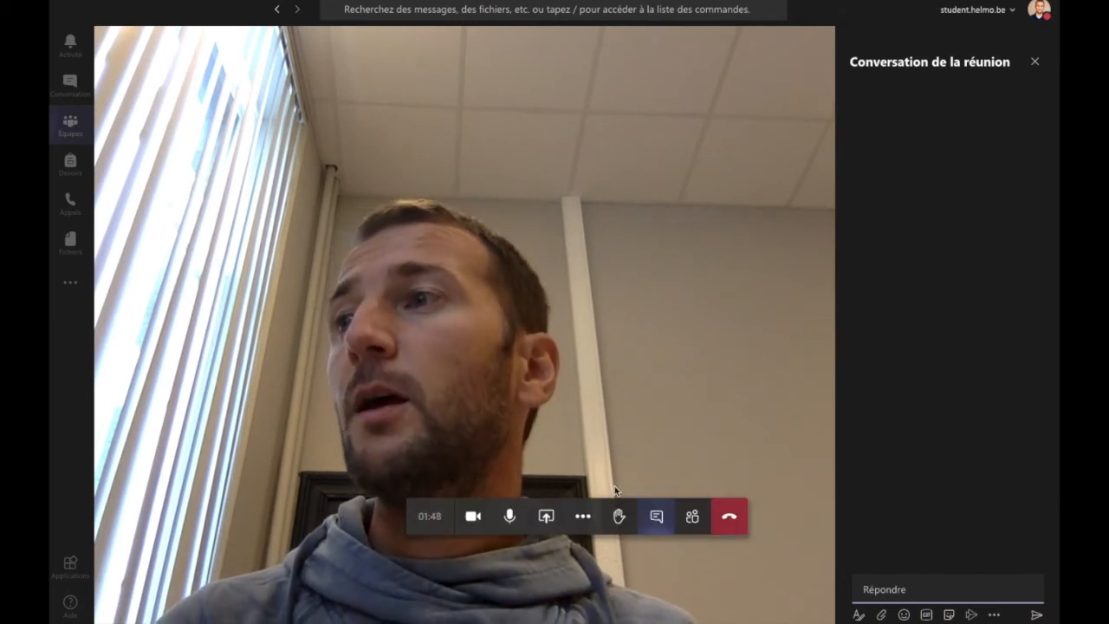
click(691, 517)
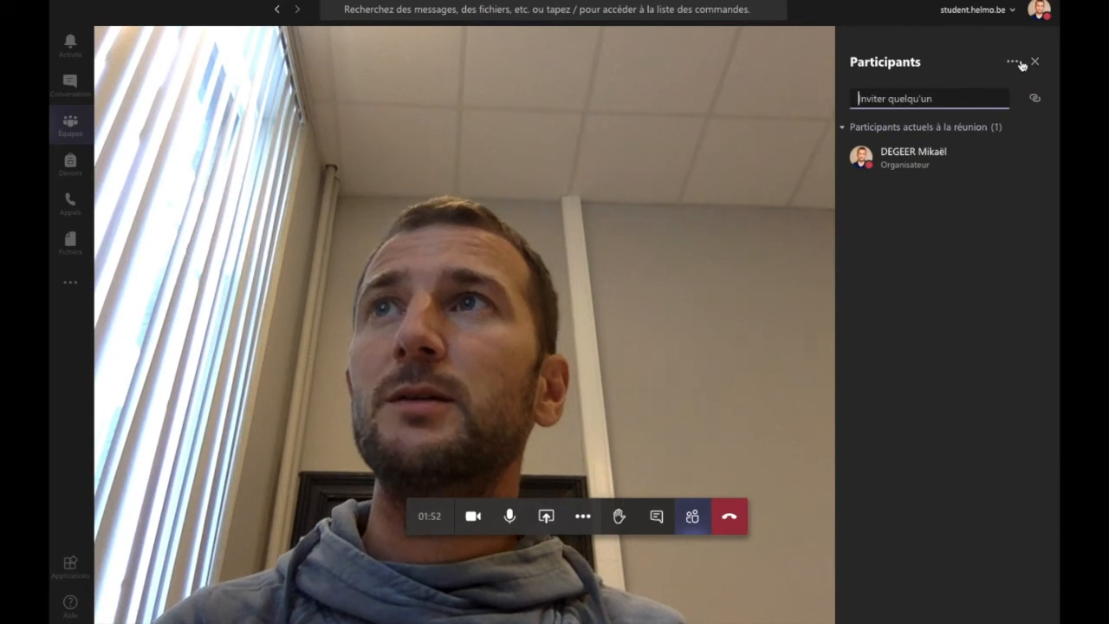
click(1019, 62)
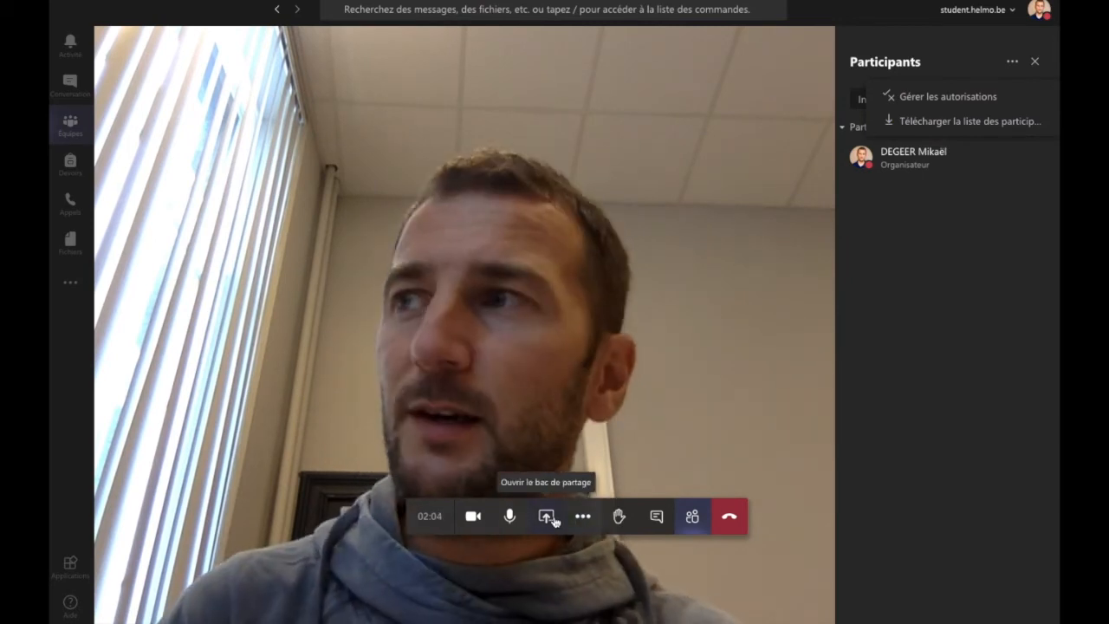
- Share Écran n° 1 with the meeting and stop the sharing from the floating call window
click(553, 518)
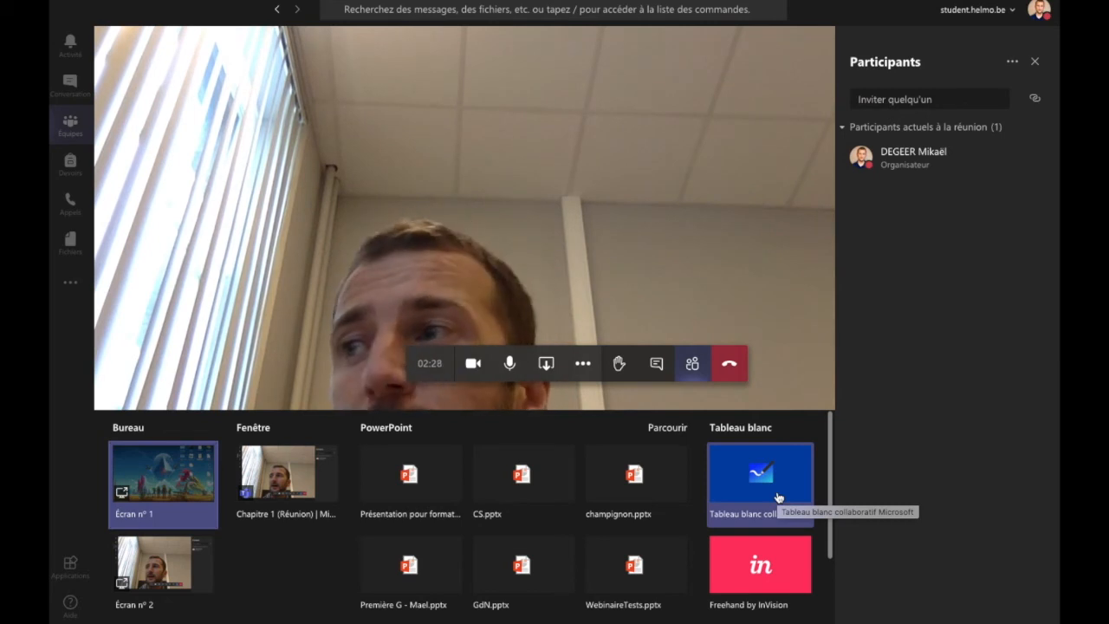
click(157, 486)
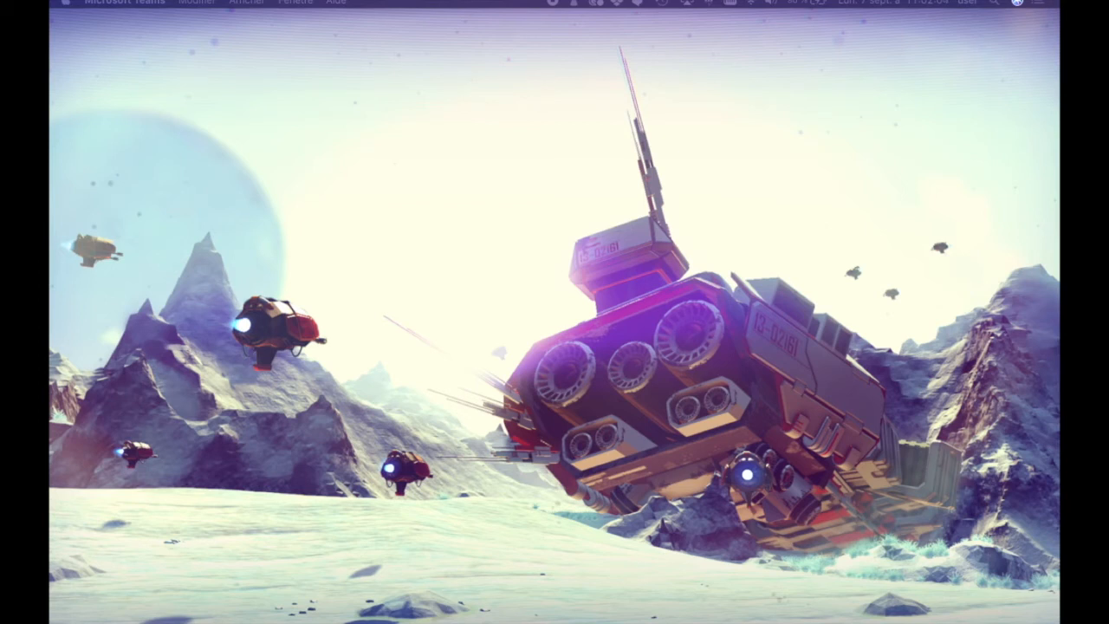
drag(781, 399, 905, 482)
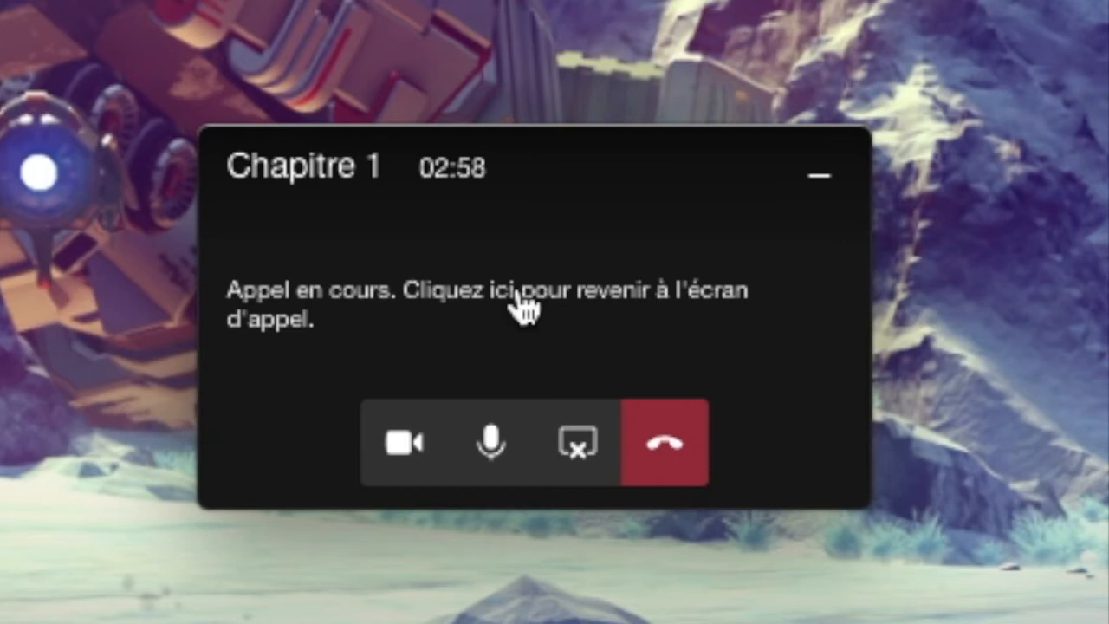
click(581, 437)
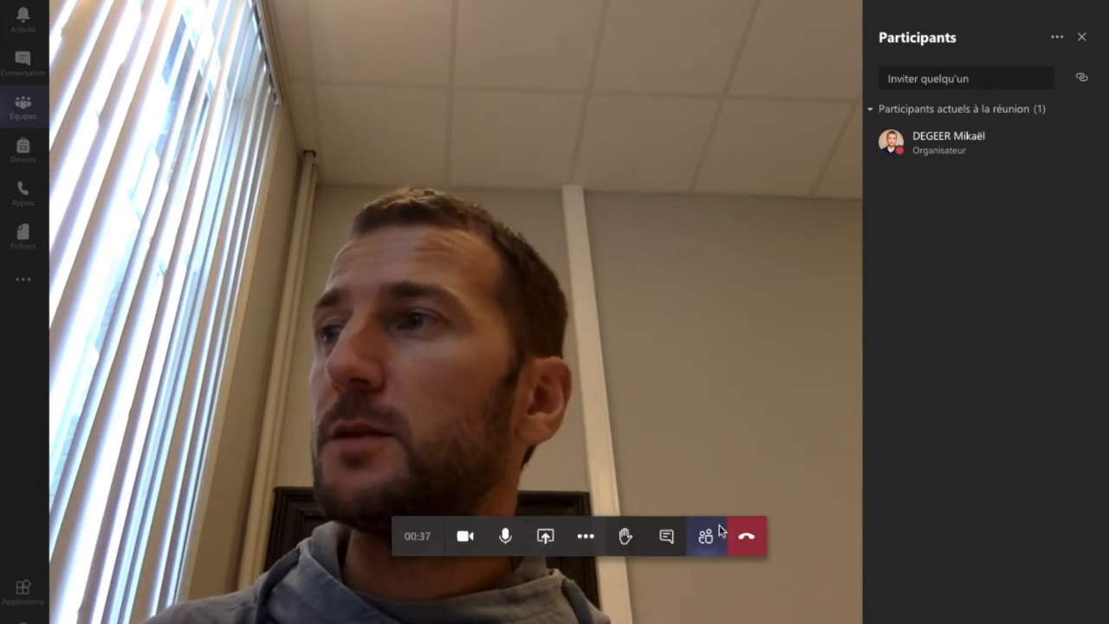
- Examine the speaker and microphone choices in the meeting's device settings
click(588, 538)
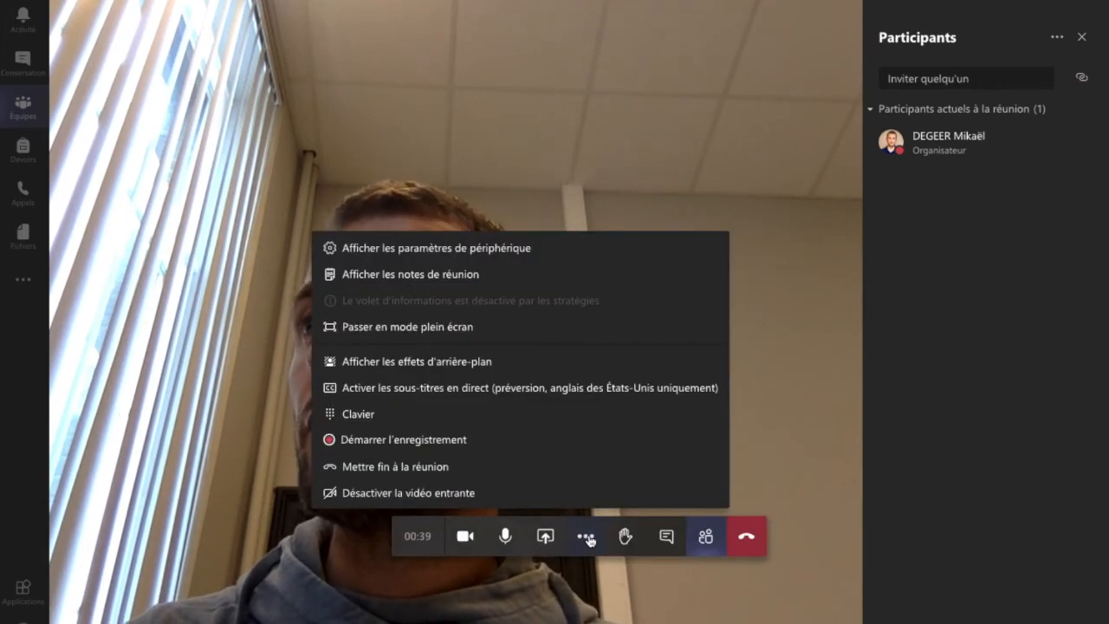
click(495, 250)
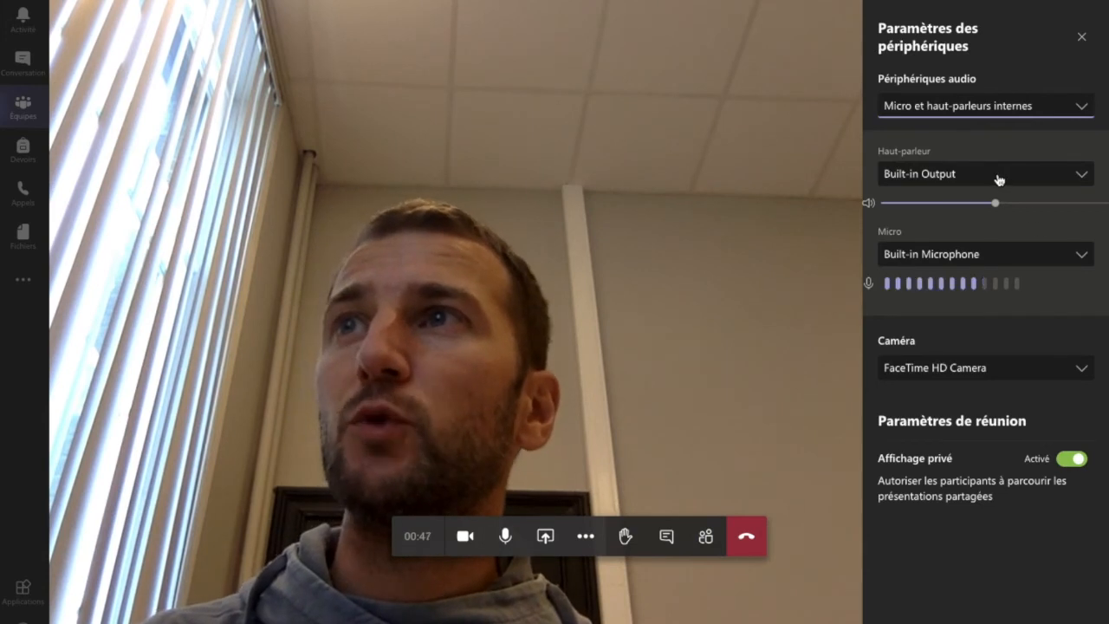
click(997, 177)
click(997, 178)
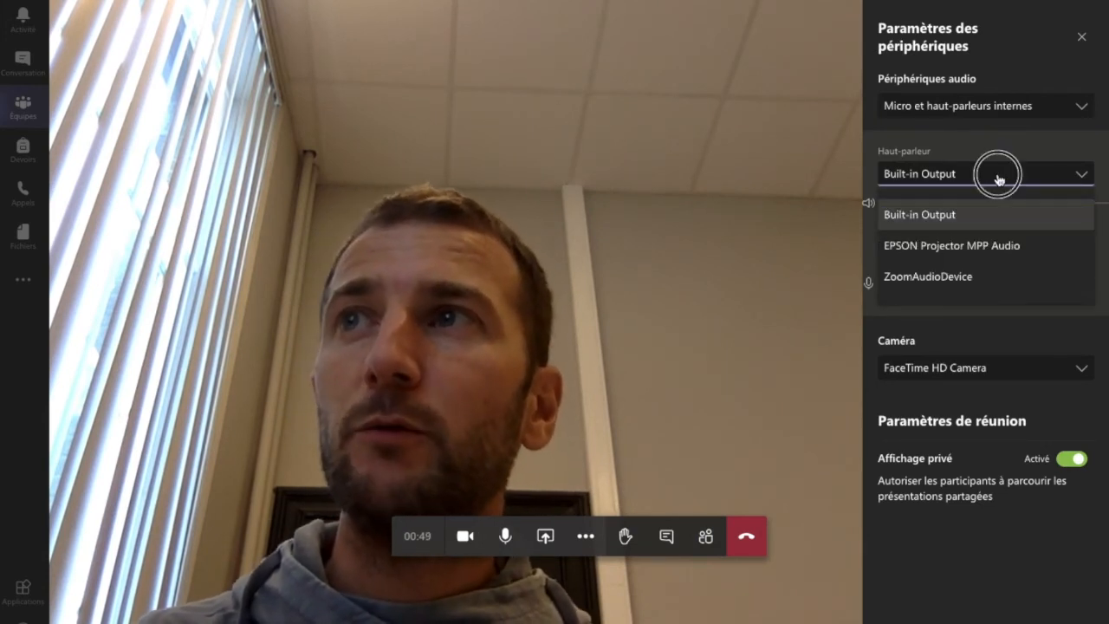
click(1007, 255)
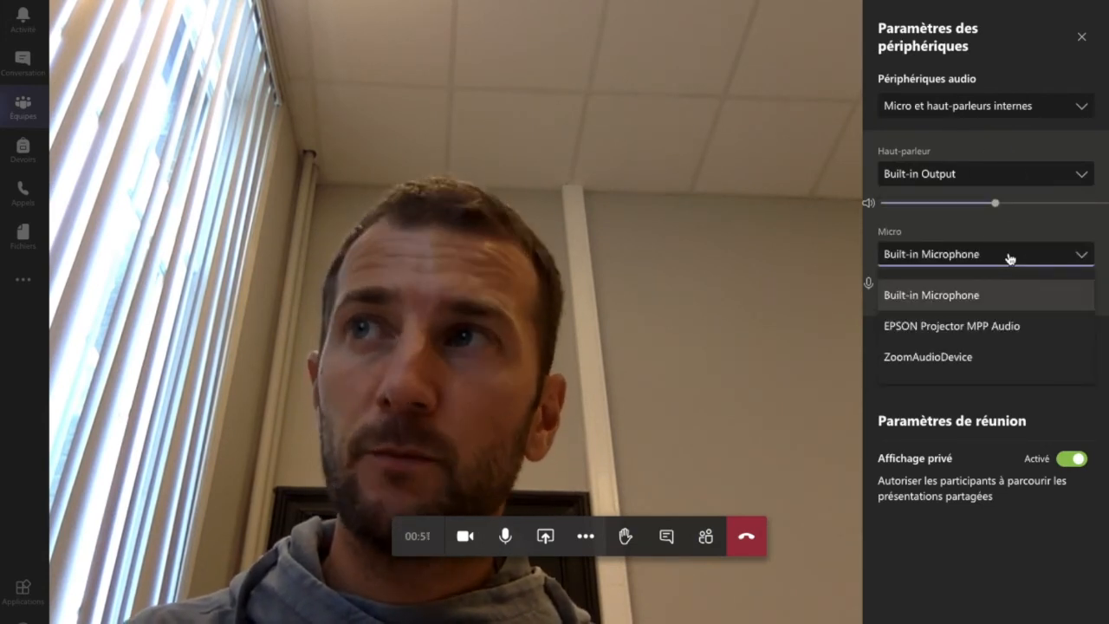
click(1009, 256)
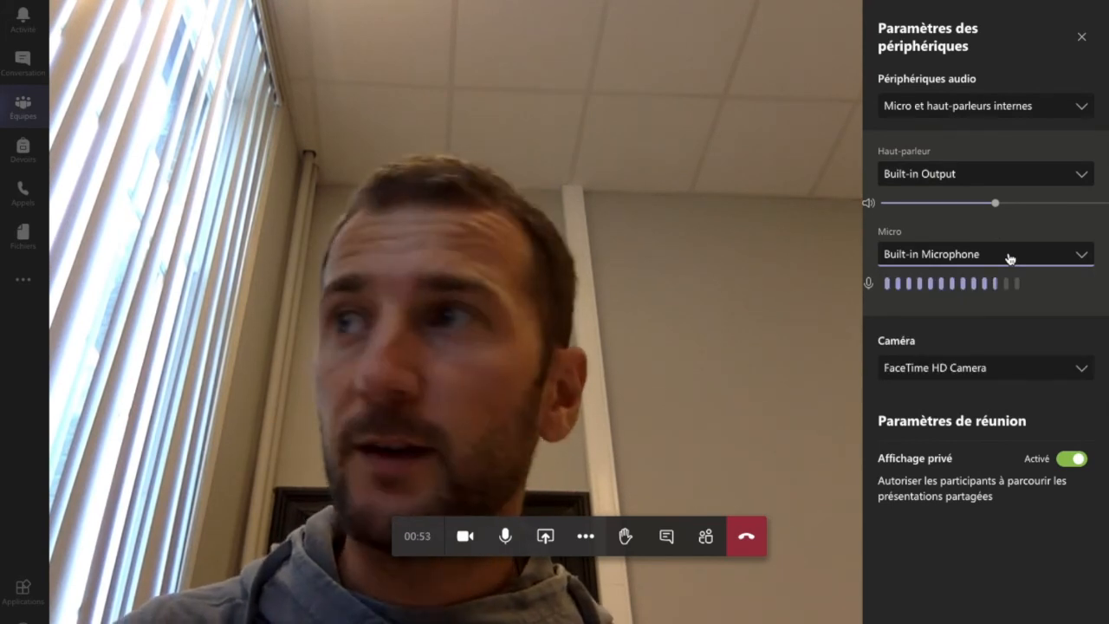
- Display the meeting notes and try full-screen mode, returning to the normal meeting view
click(586, 534)
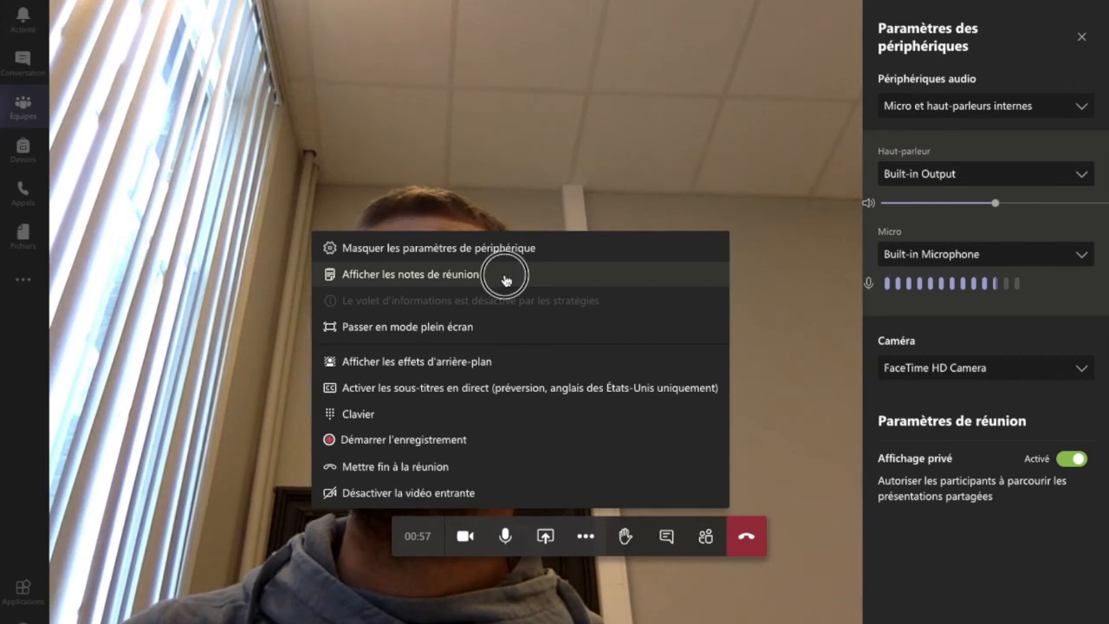
click(503, 275)
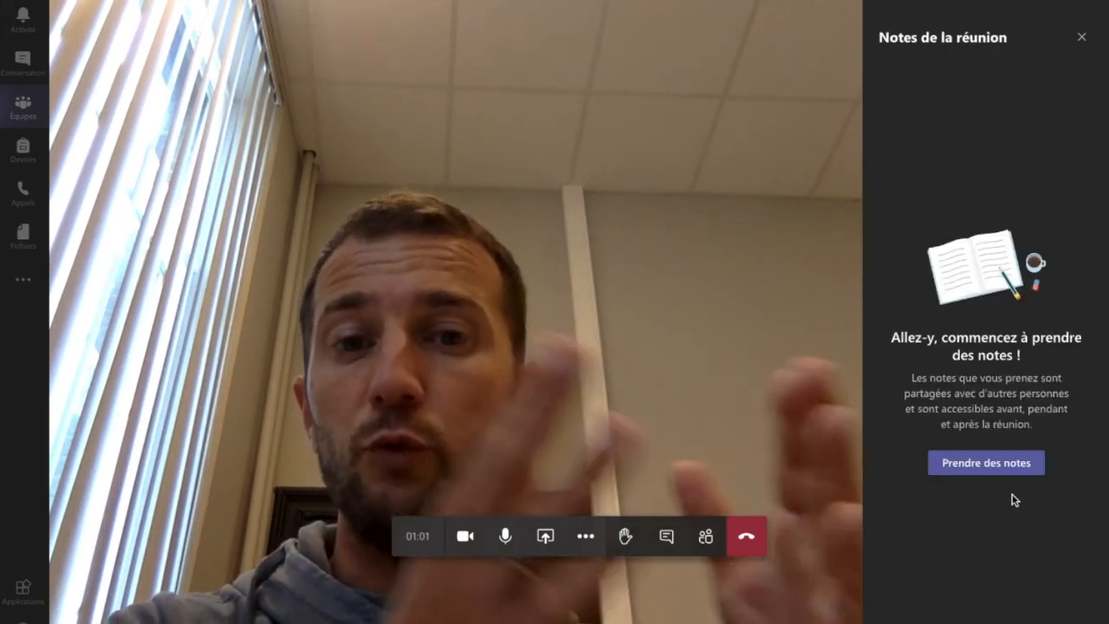
click(586, 536)
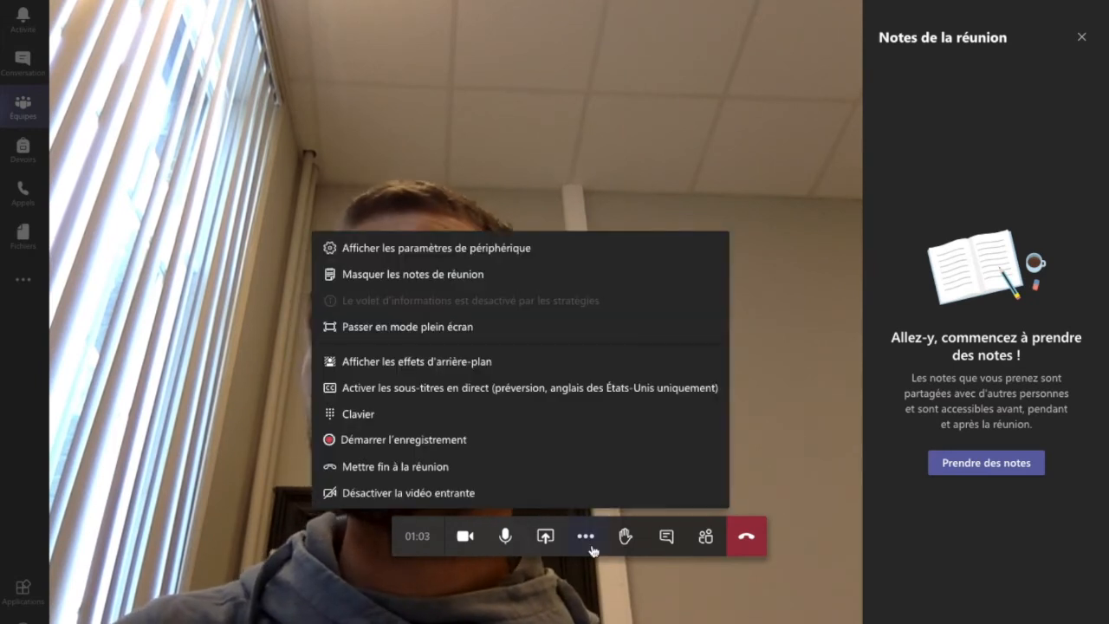
click(557, 331)
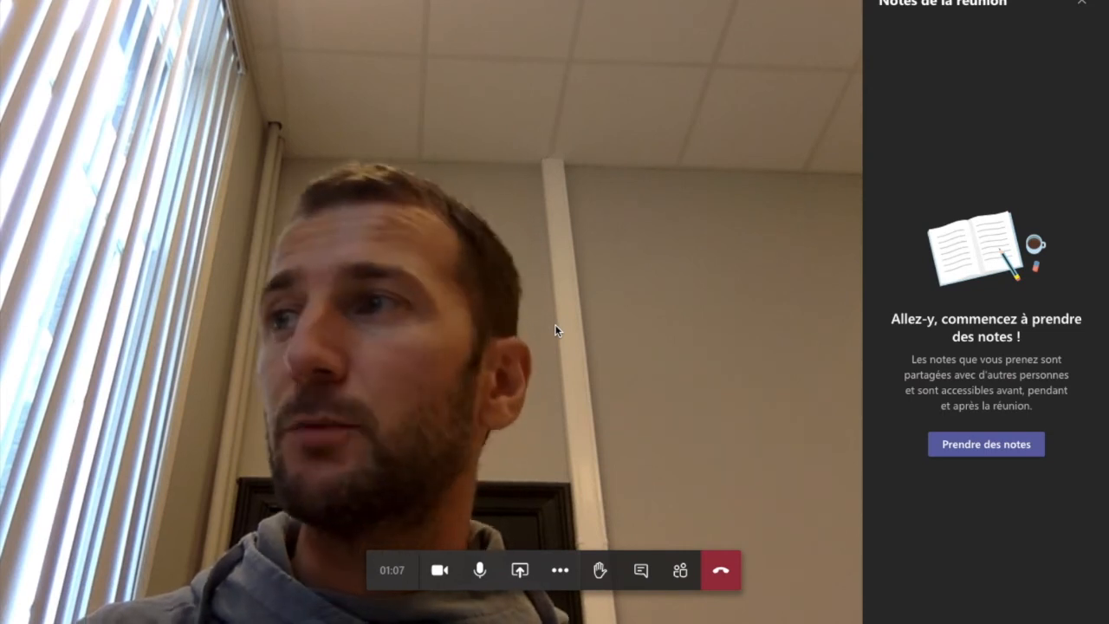
click(559, 570)
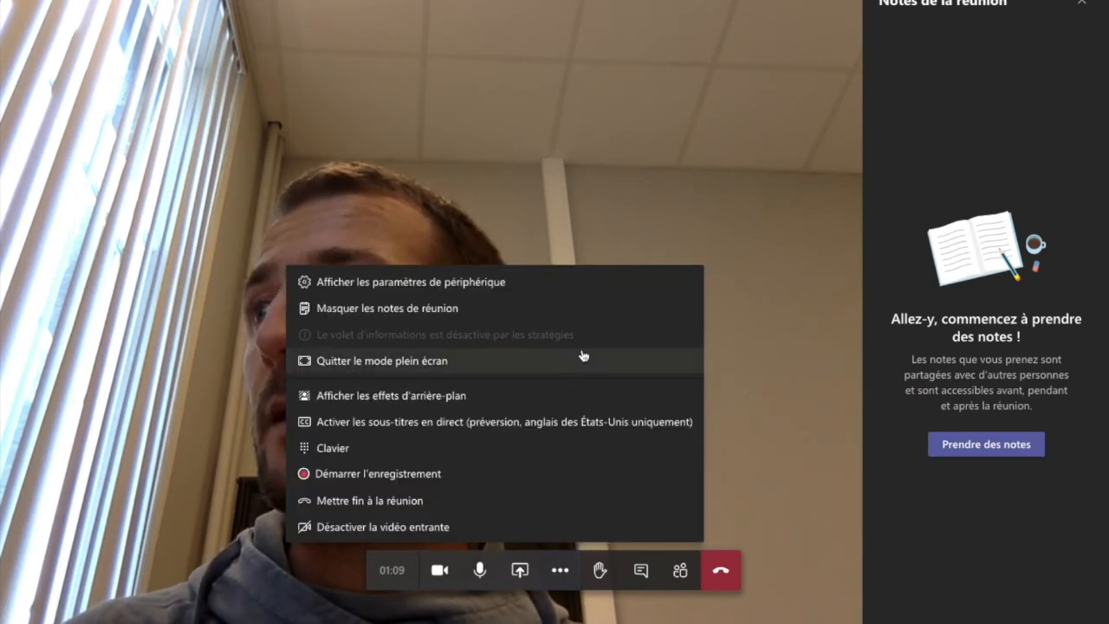
click(569, 364)
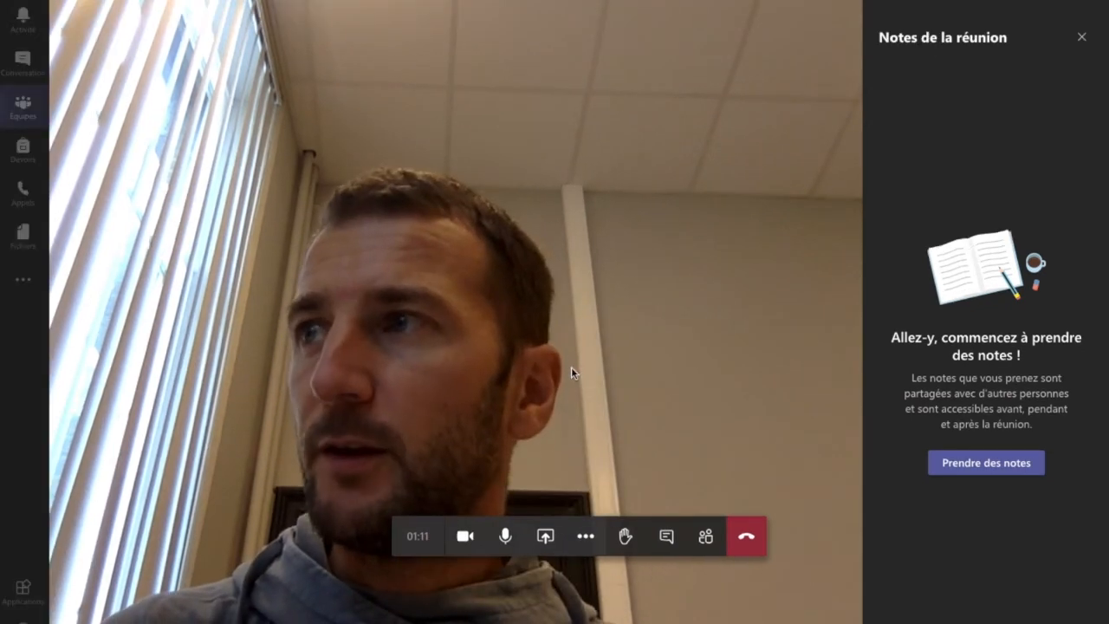
- Apply the illustrated classroom with the blackboard as the meeting's video background from the background effects
click(585, 535)
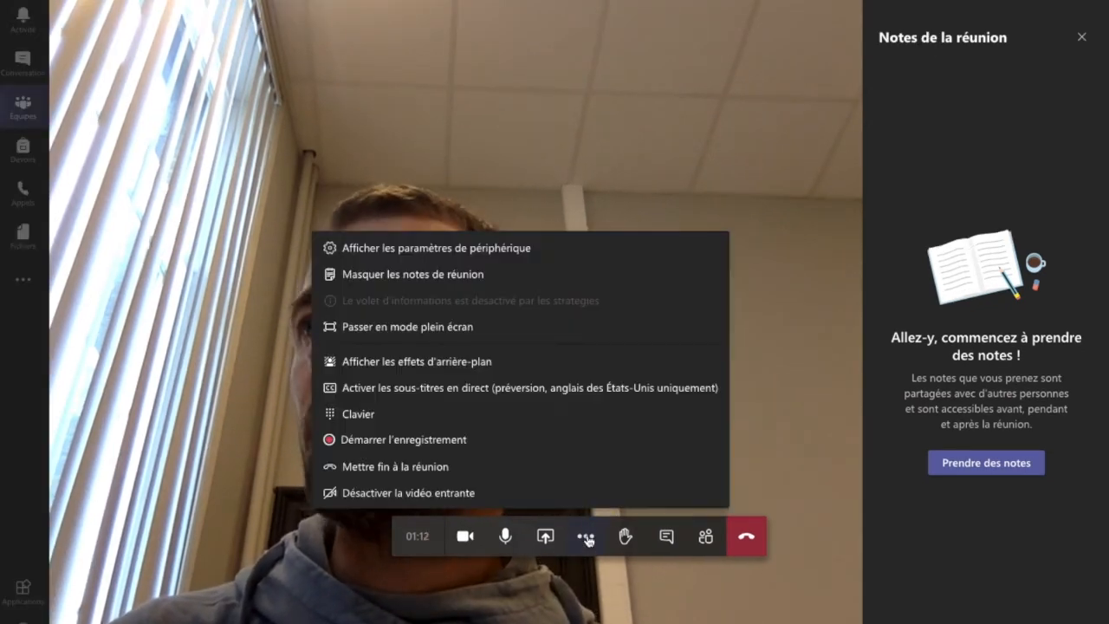
click(538, 364)
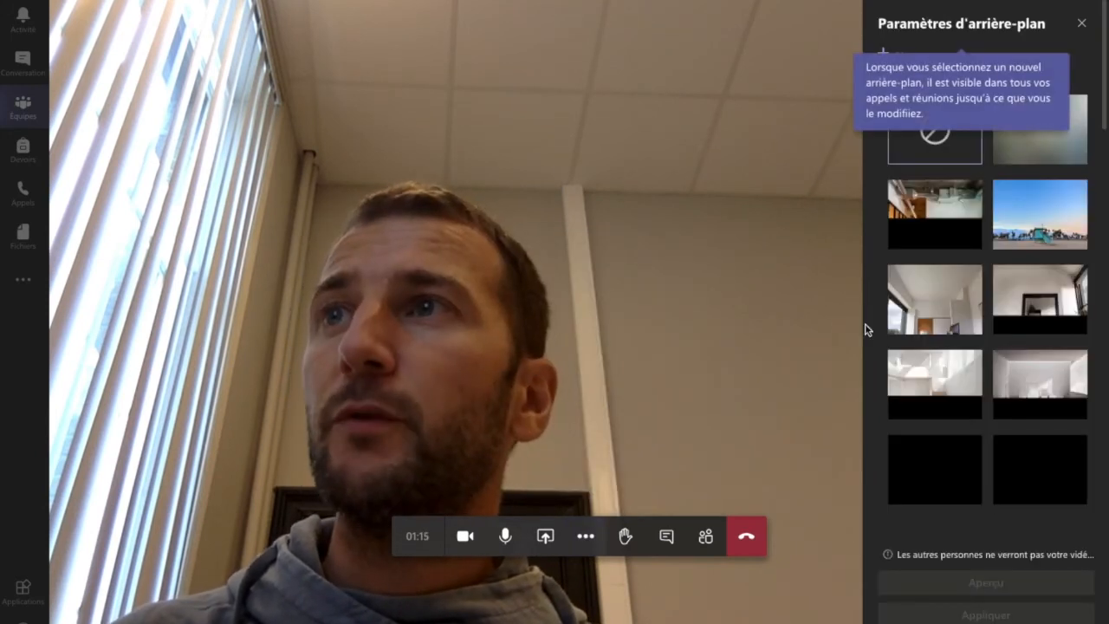
click(1048, 77)
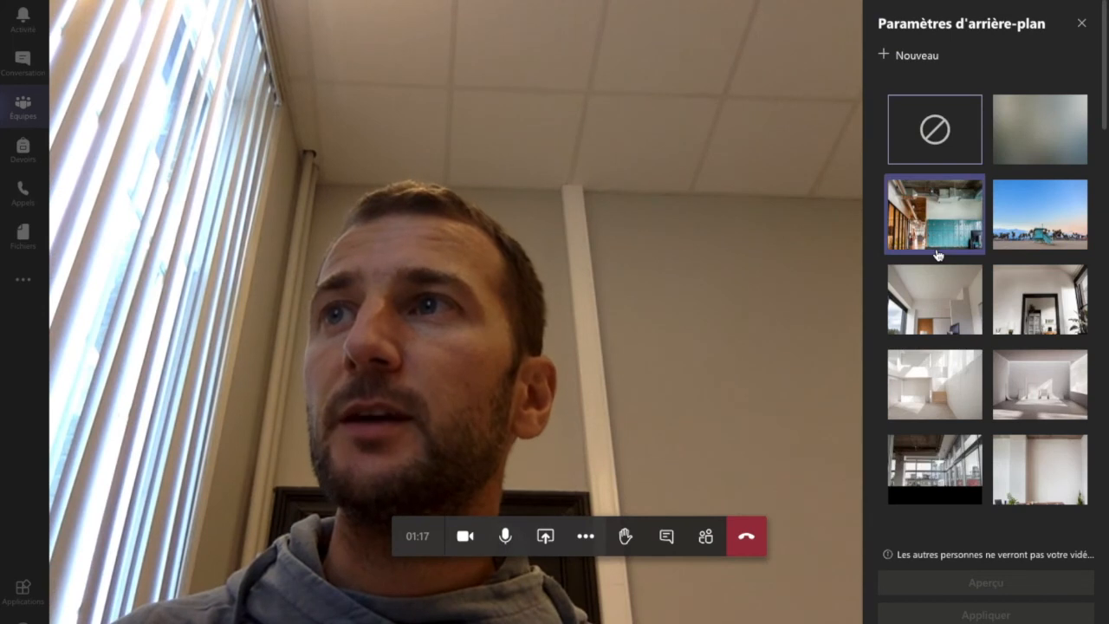
scroll(950, 325, down, 1)
scroll(951, 326, down, 3)
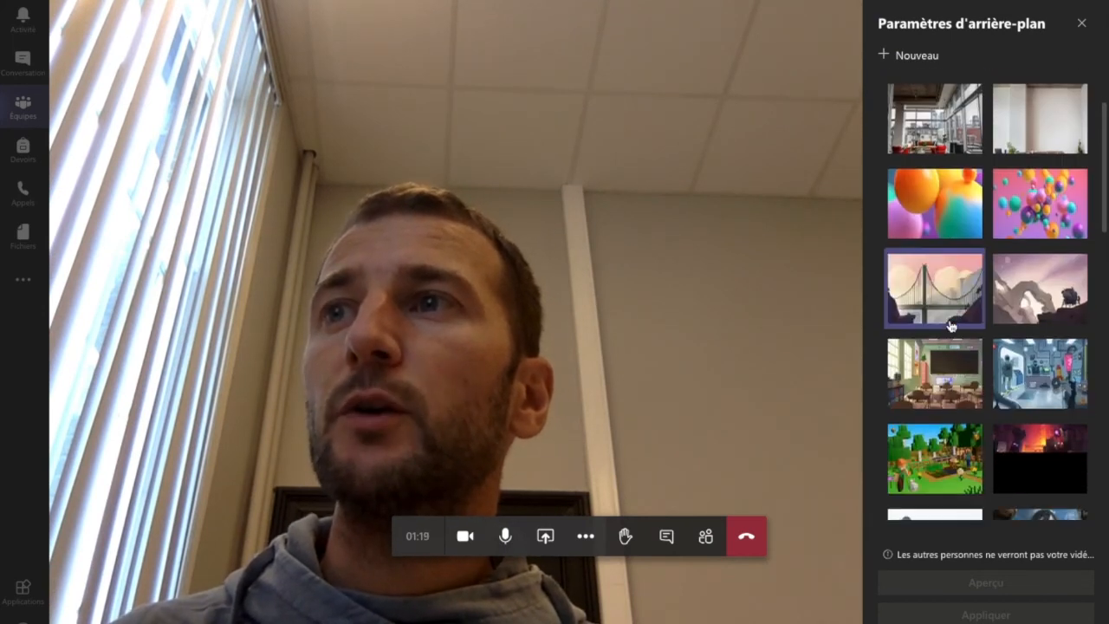
click(937, 398)
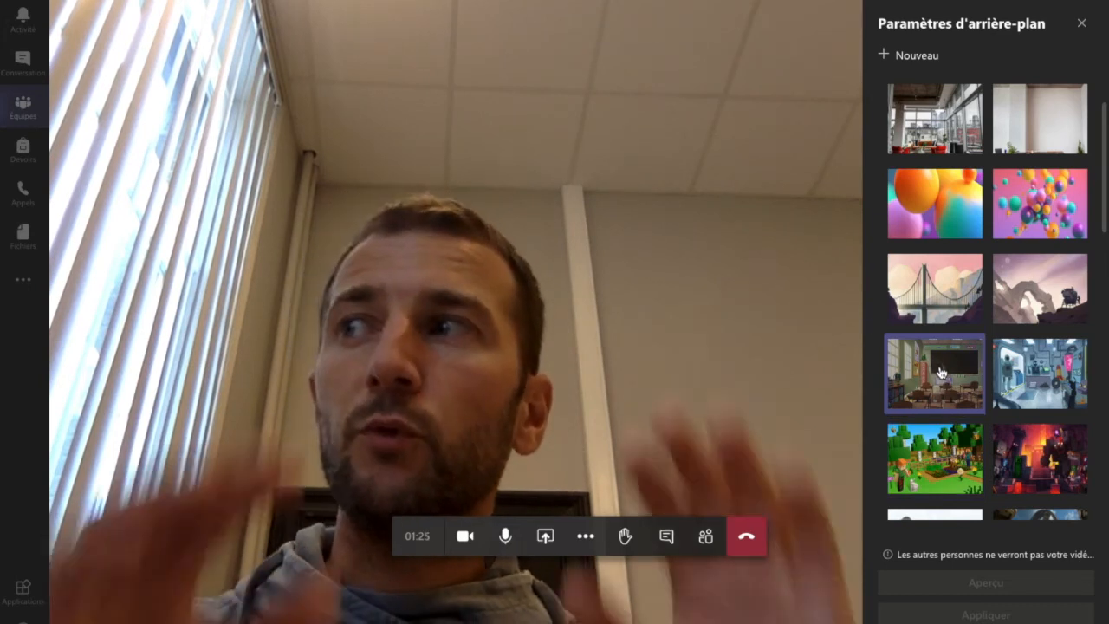
click(940, 372)
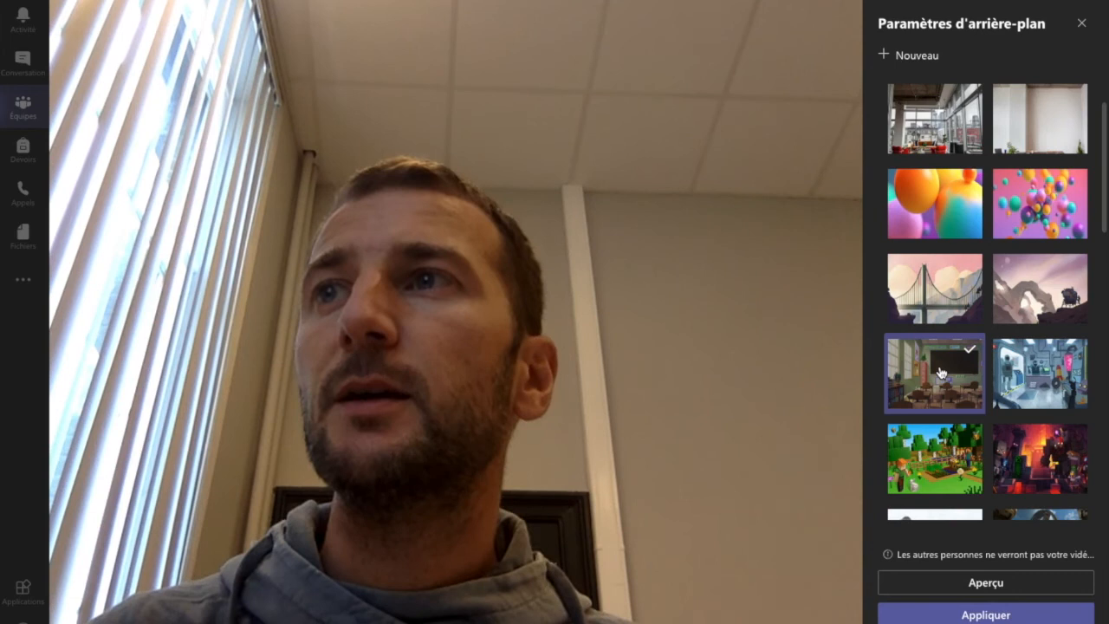
click(1014, 586)
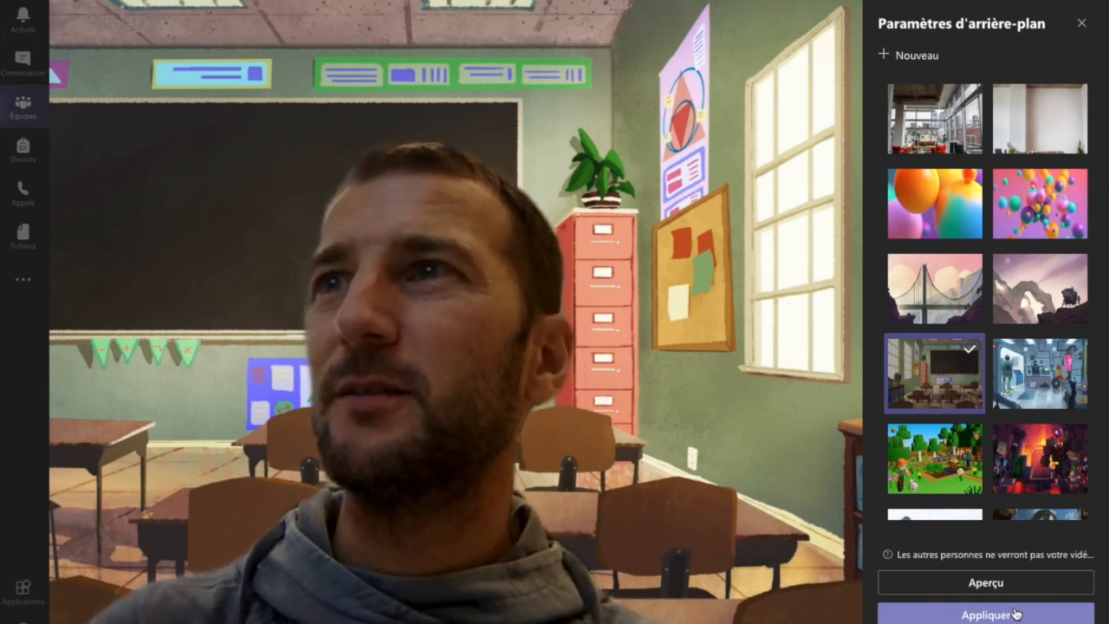
- Look through the HELMo-branded backgrounds, close the background settings and review the meeting's extra options
scroll(1015, 387, down, 7)
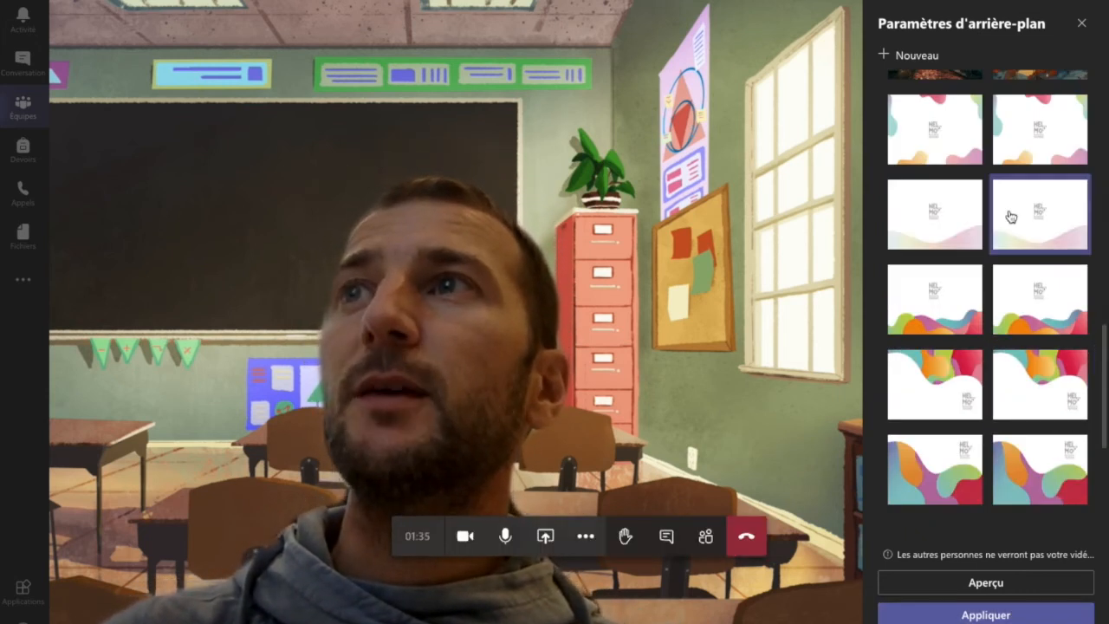
scroll(943, 237, up, 1)
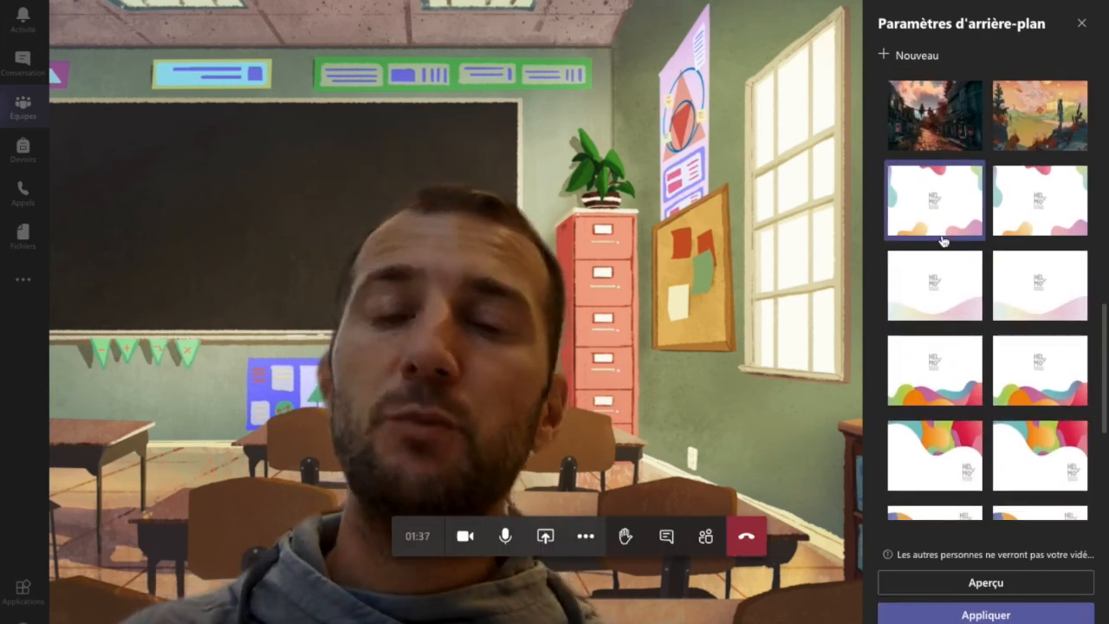
click(970, 281)
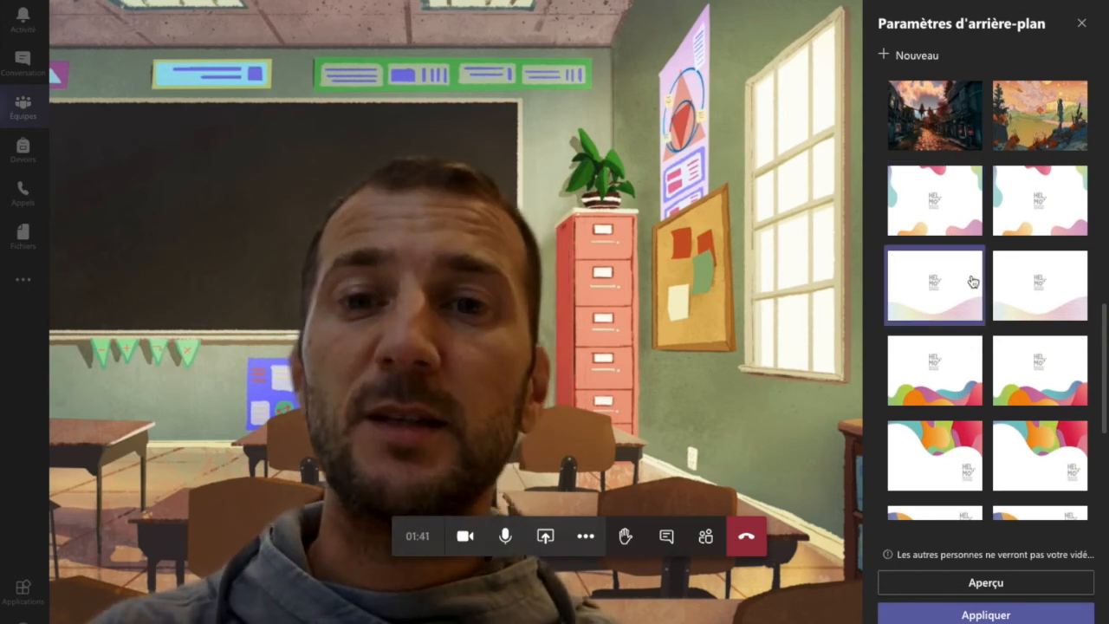
click(941, 188)
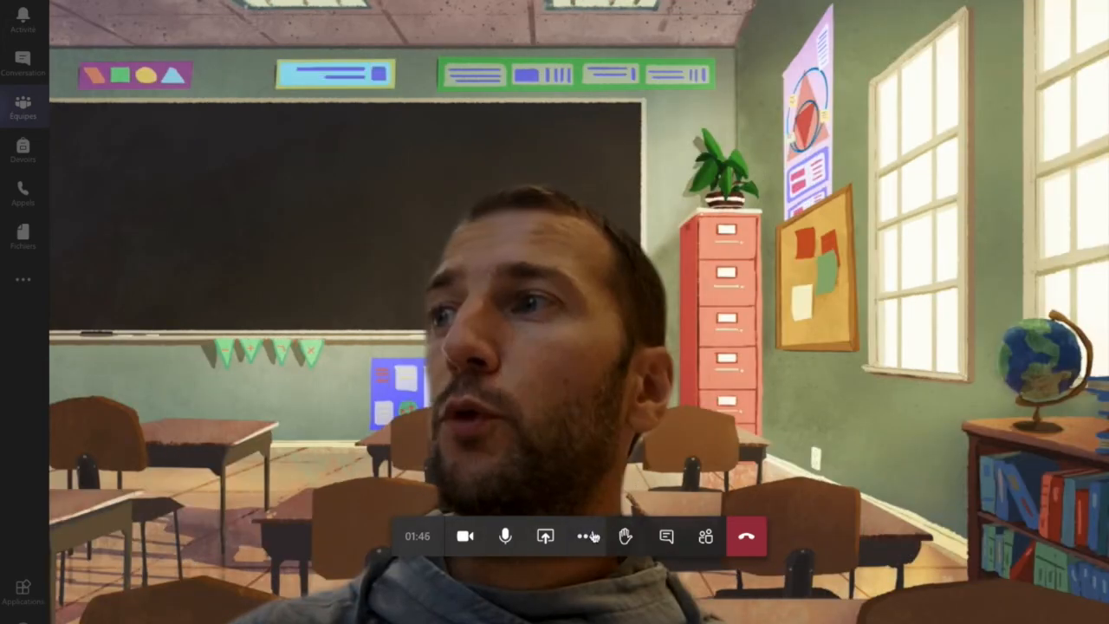
click(586, 535)
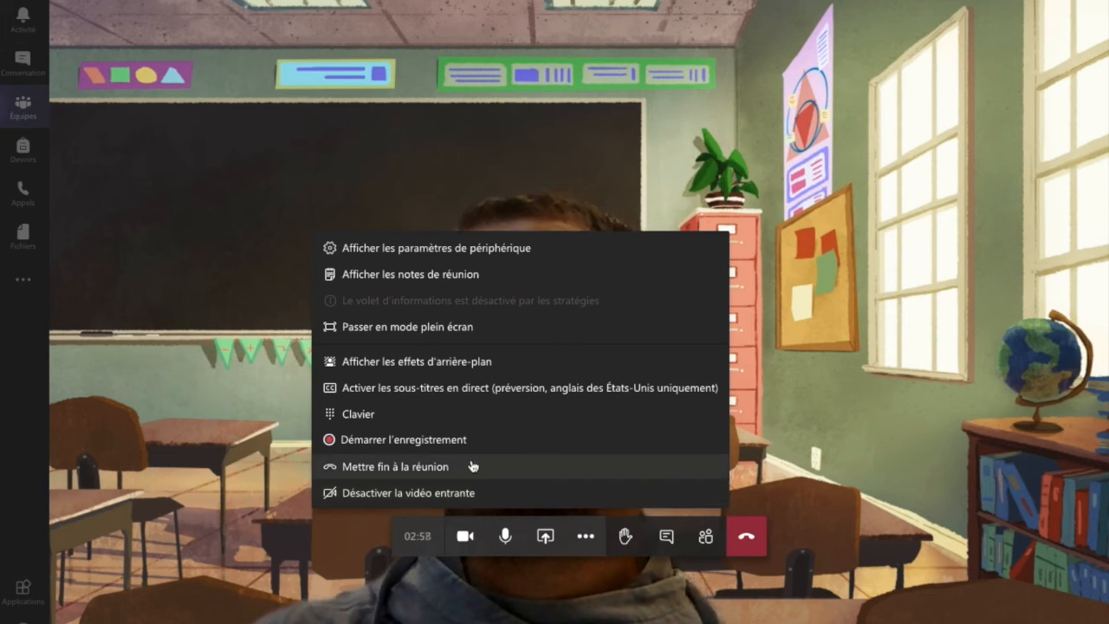
click(766, 428)
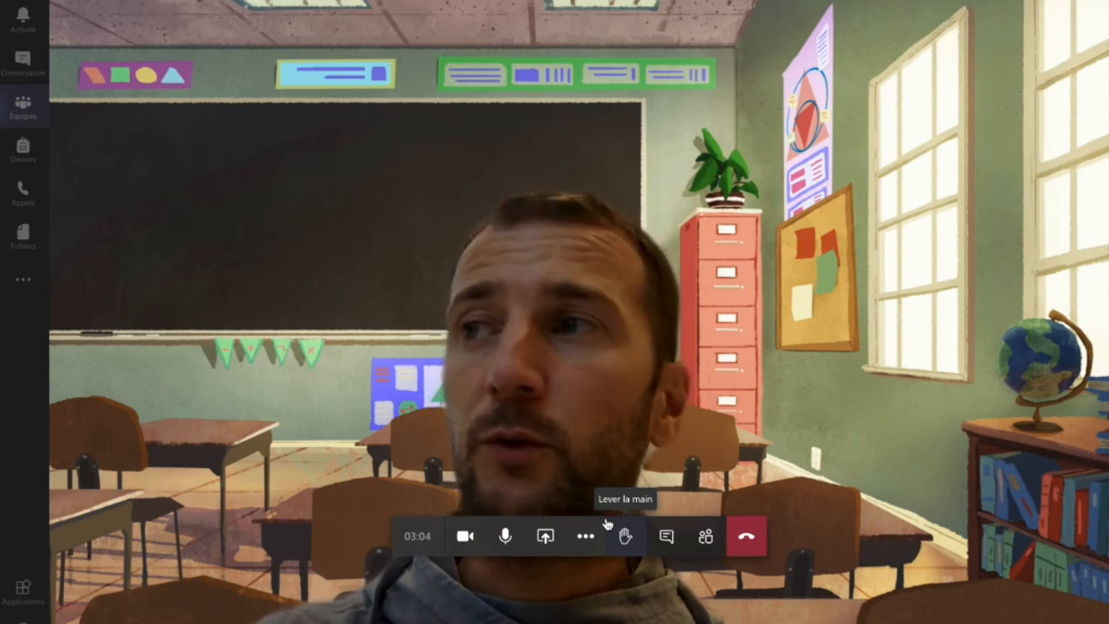
- Share the collaborative whiteboard (Tableau blanc) with the meeting in presentation mode, so that only the presenter can edit
click(544, 537)
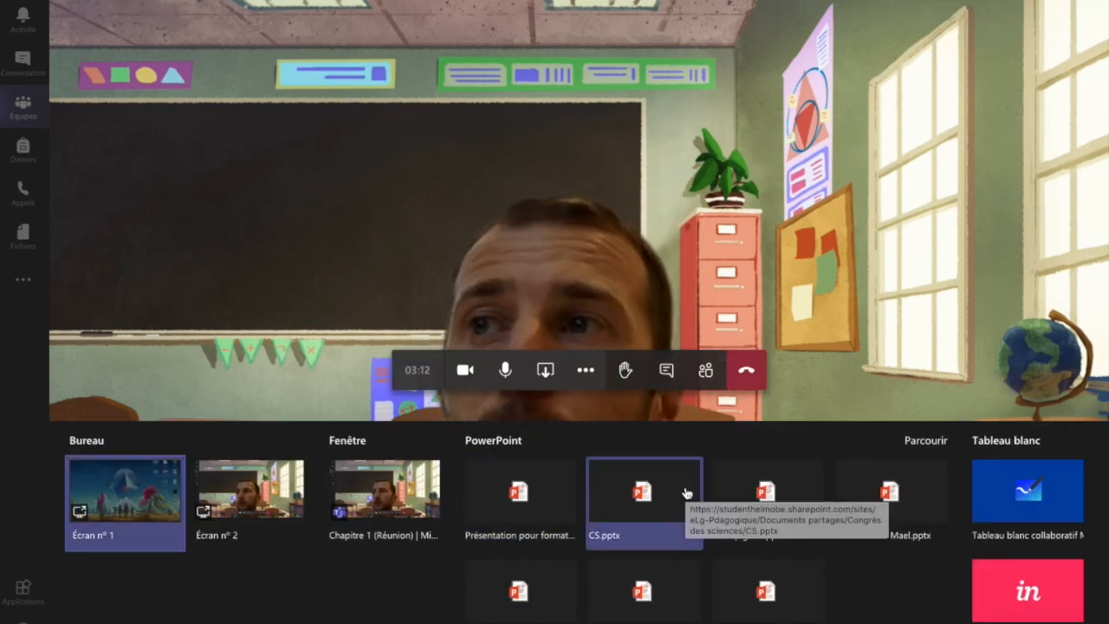
click(1042, 513)
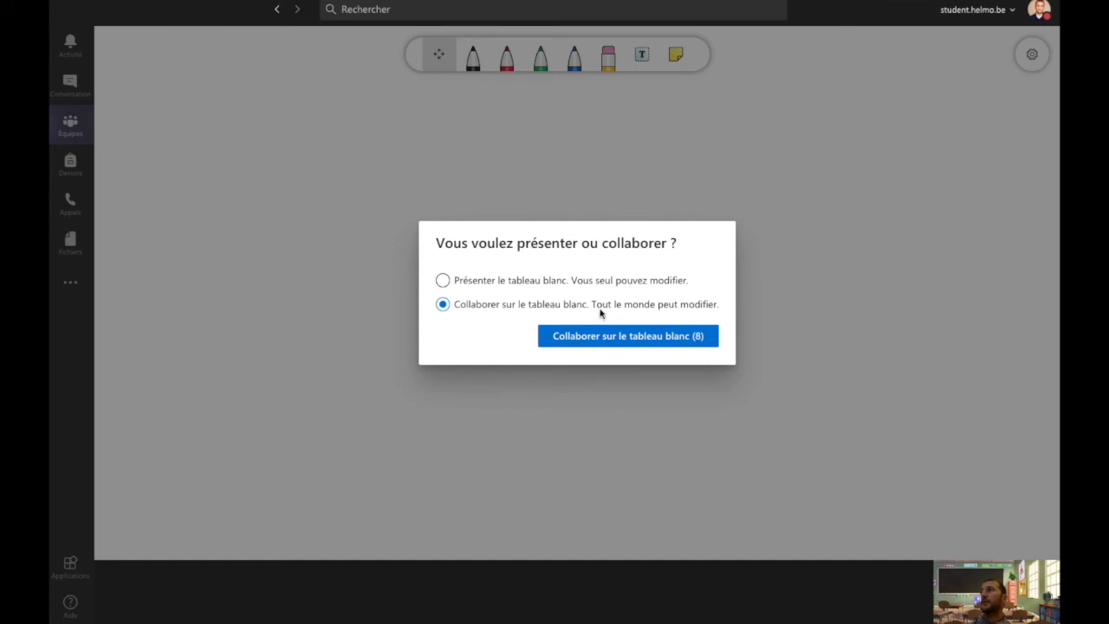
click(582, 287)
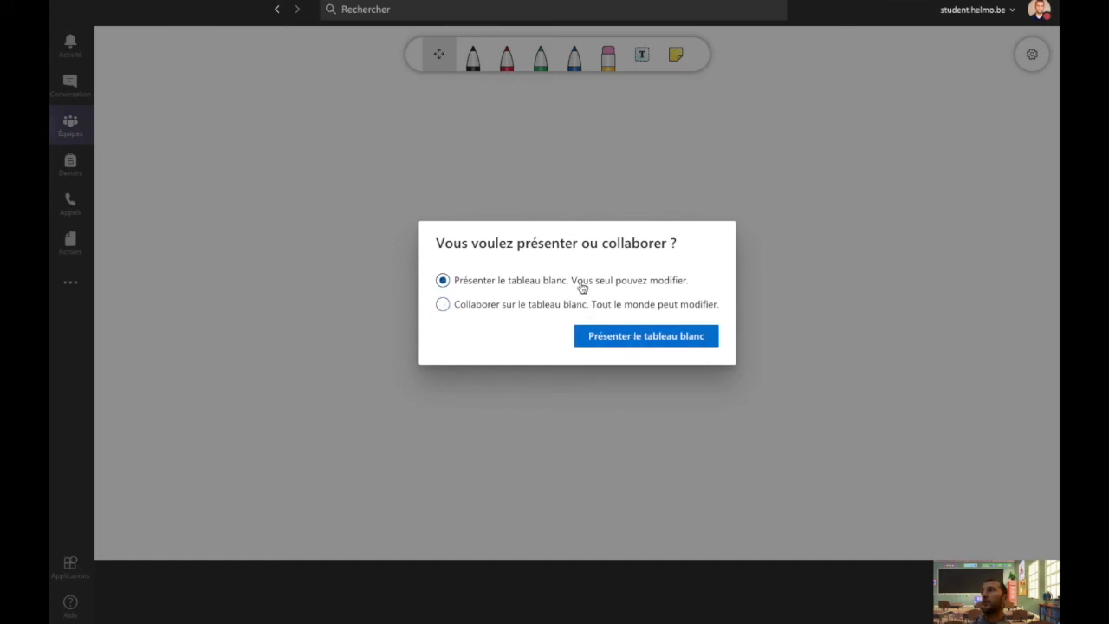
click(581, 303)
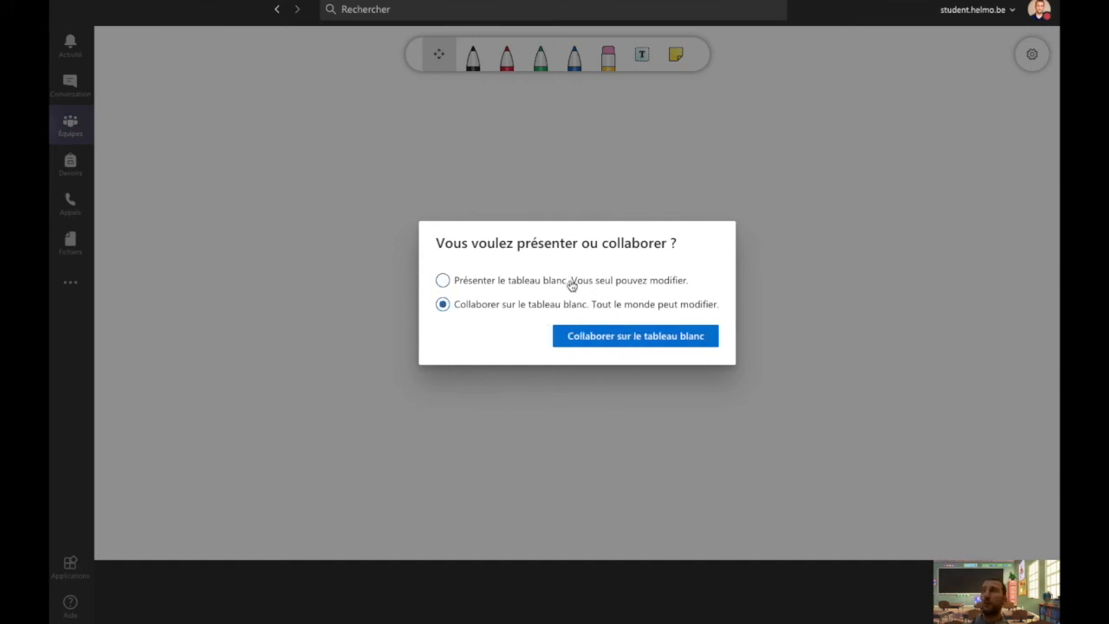
click(568, 286)
click(627, 333)
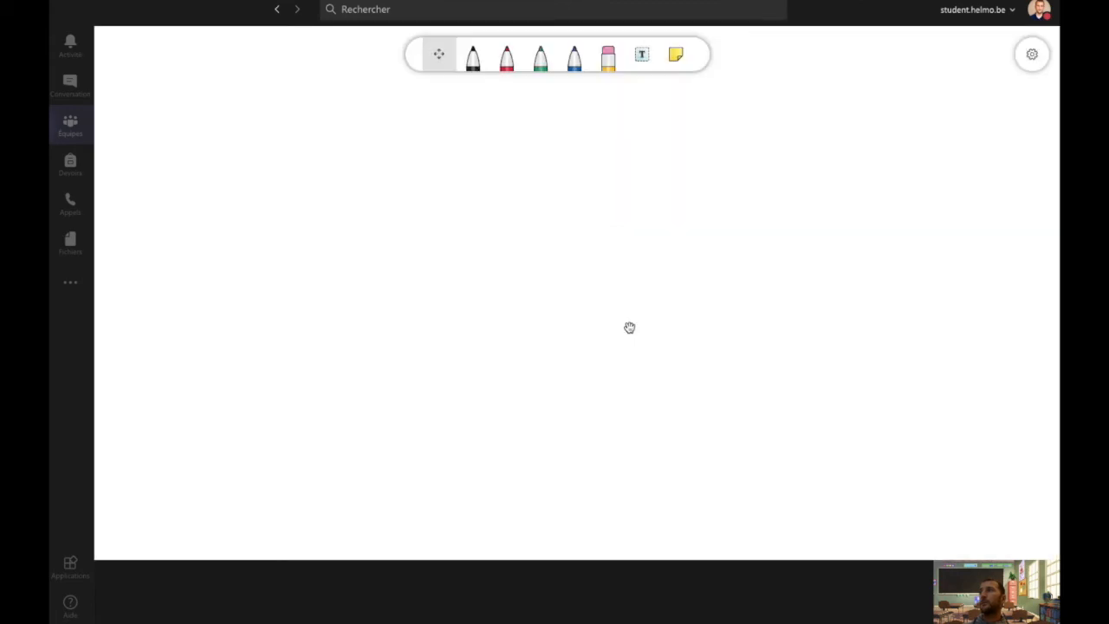
- Handwrite "Je vous" on the whiteboard with the black pen
click(473, 56)
mouse_move(306, 200)
mouse_down()
mouse_move(426, 176)
mouse_move(431, 344)
mouse_move(440, 222)
mouse_move(453, 205)
mouse_move(529, 220)
mouse_up()
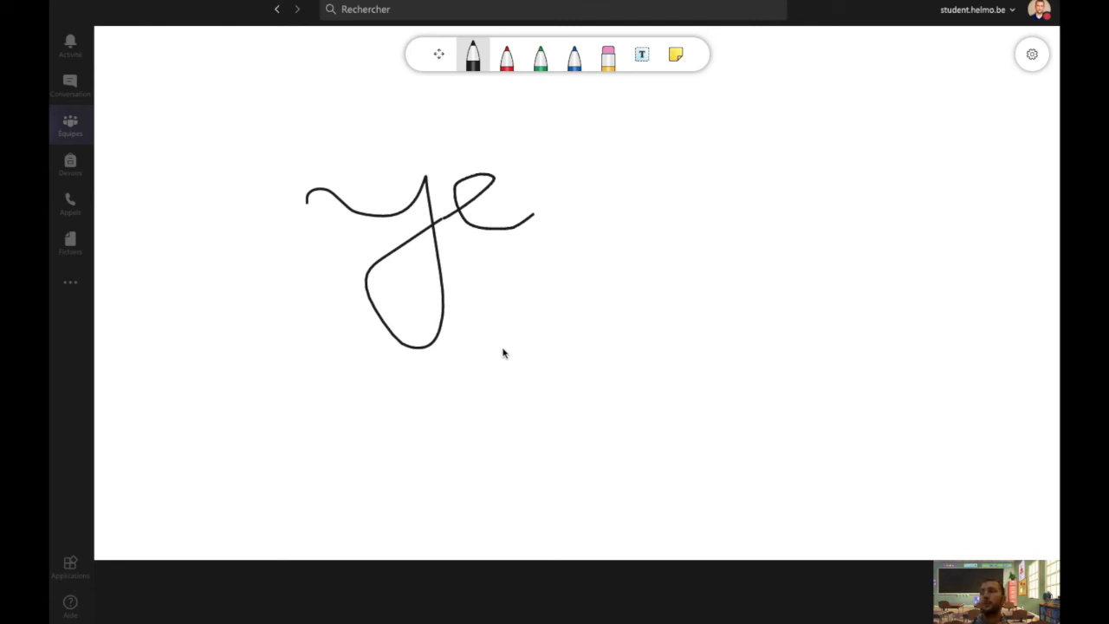
mouse_move(502, 351)
mouse_down()
mouse_move(549, 319)
mouse_move(591, 336)
mouse_move(592, 310)
mouse_move(659, 289)
mouse_move(685, 251)
mouse_move(712, 267)
mouse_up()
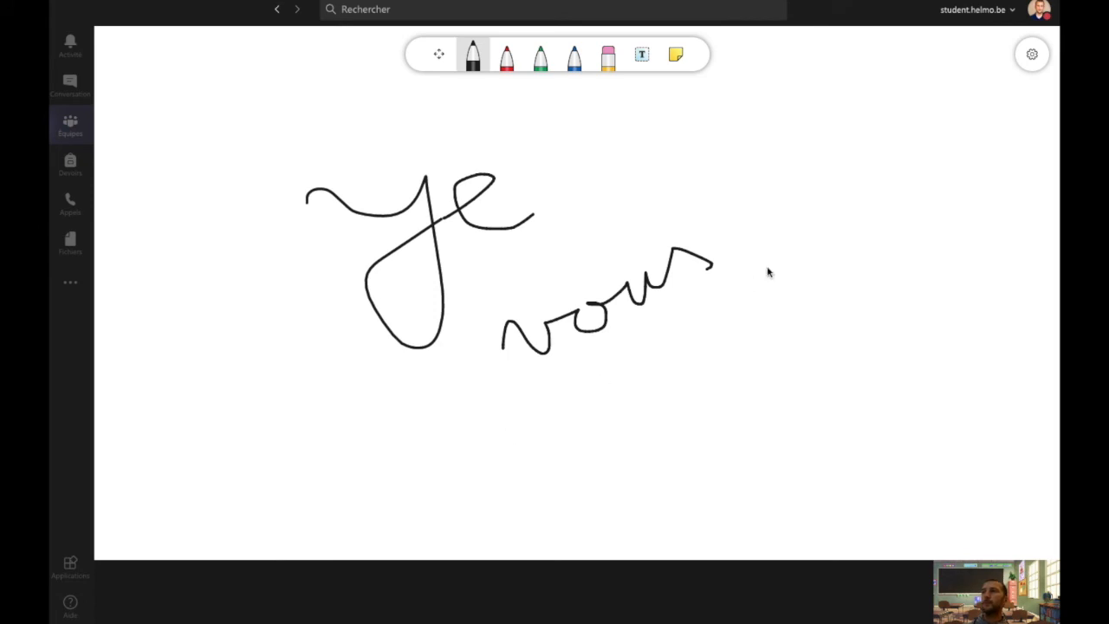
- Examine the whiteboard's export and editing settings, and view the sources available for sharing
click(1032, 54)
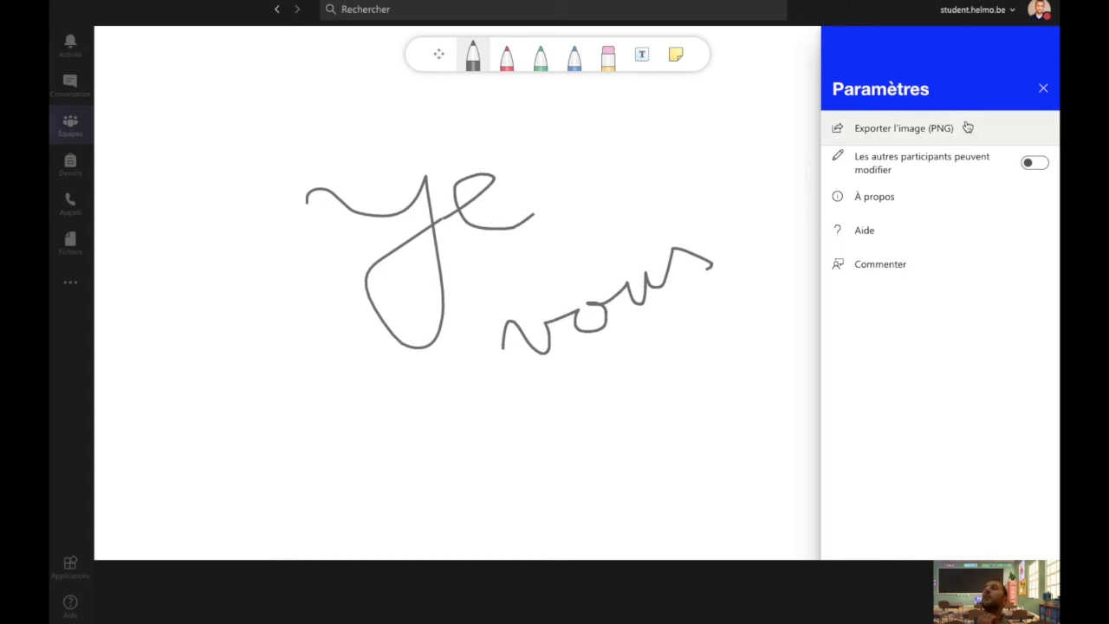
click(1042, 88)
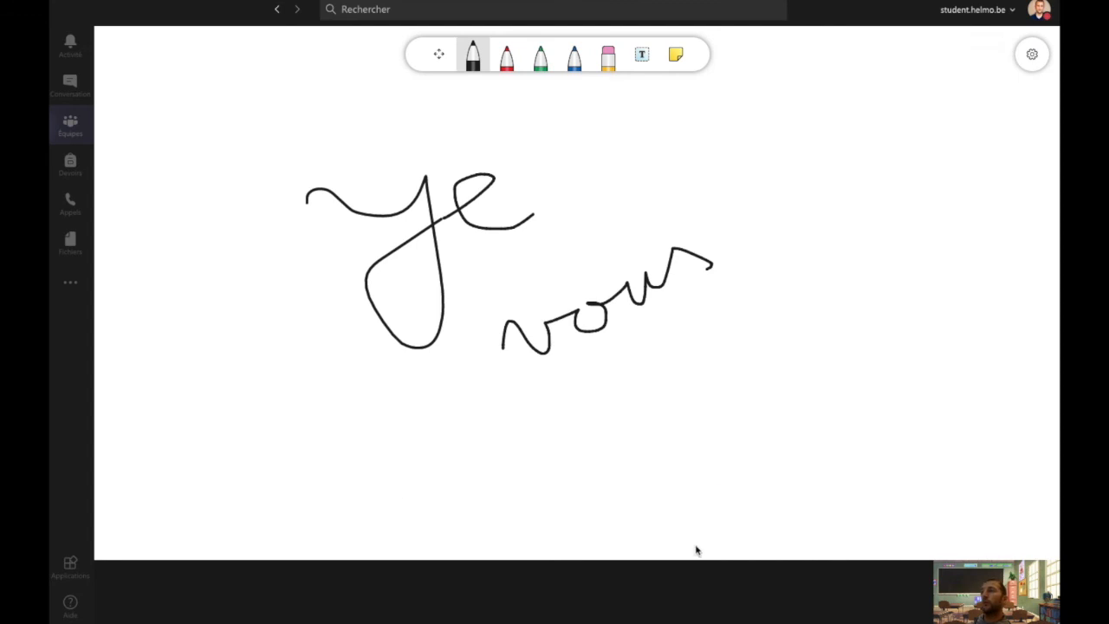
mouse_move(632, 525)
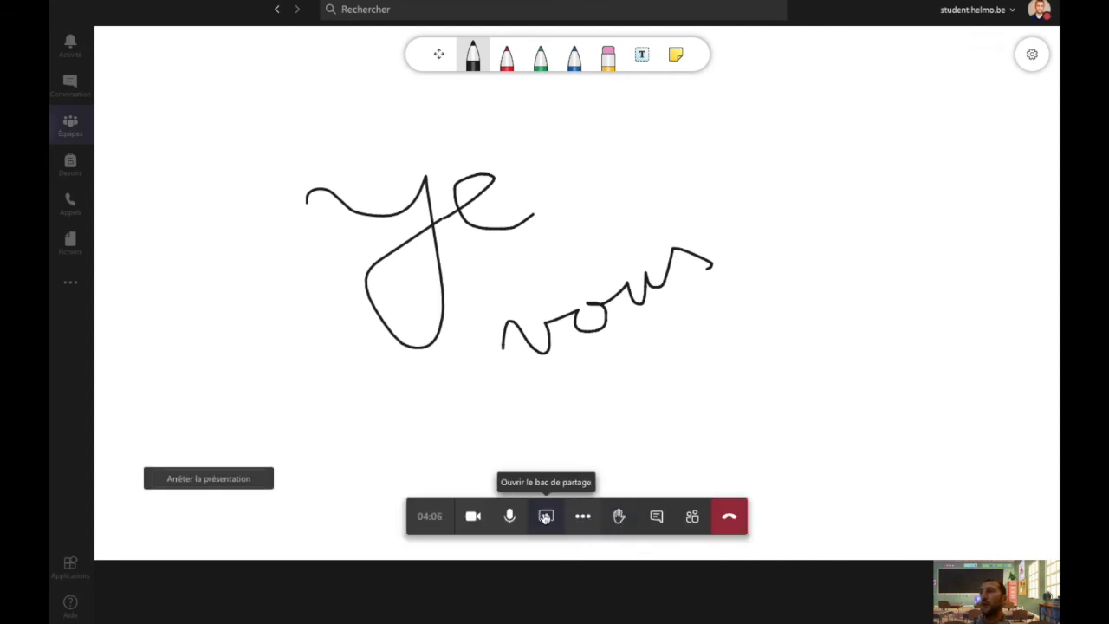
click(547, 517)
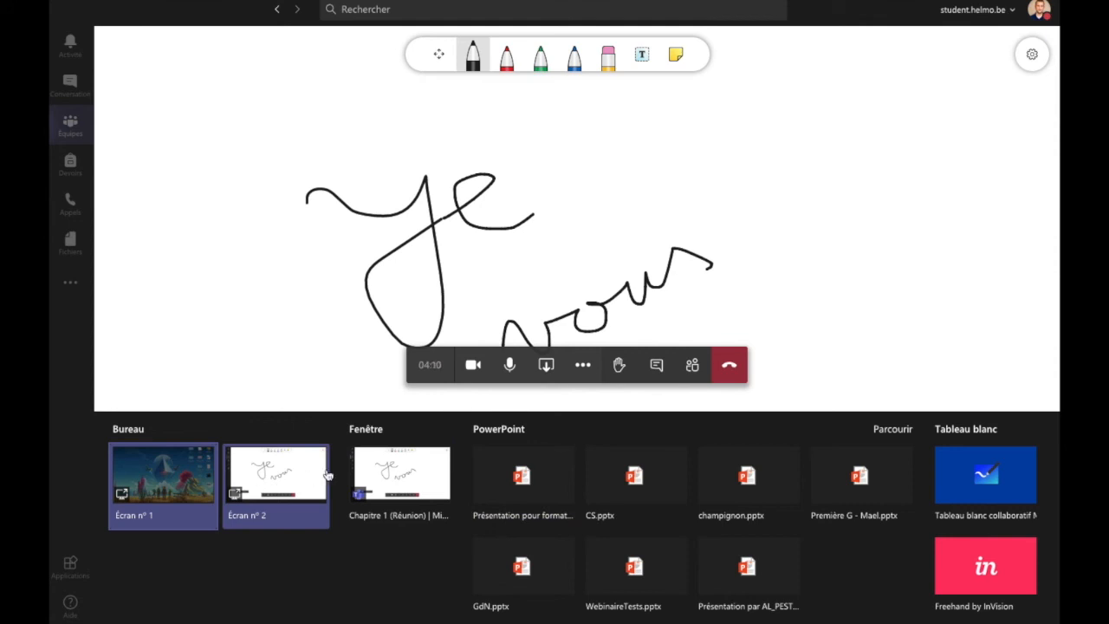
click(546, 367)
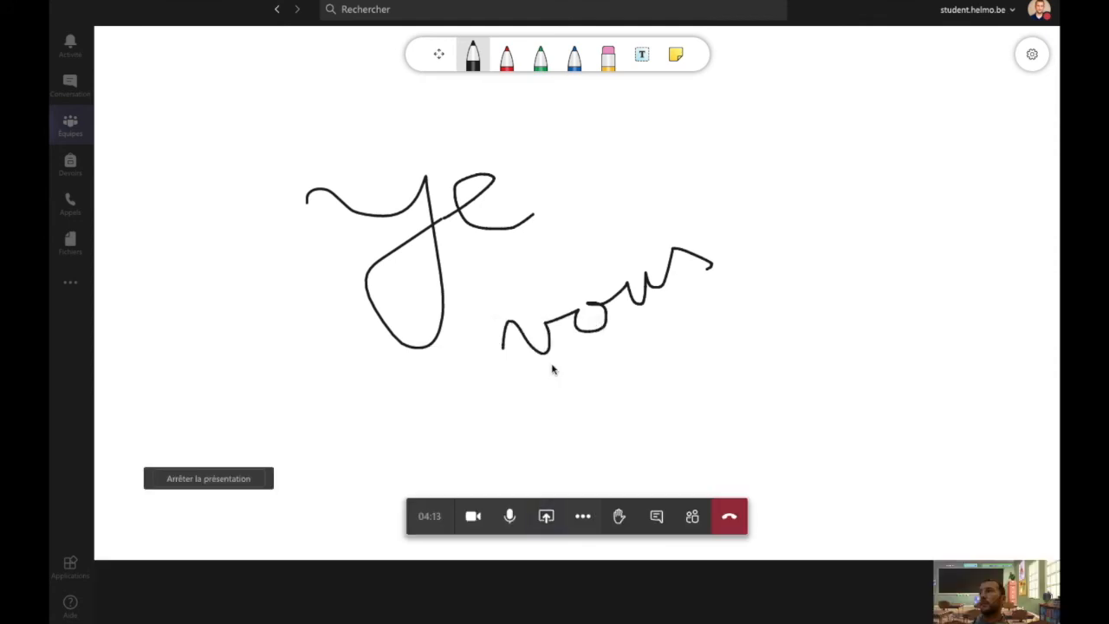
- Stop presenting the whiteboard and end the meeting for everyone
click(582, 516)
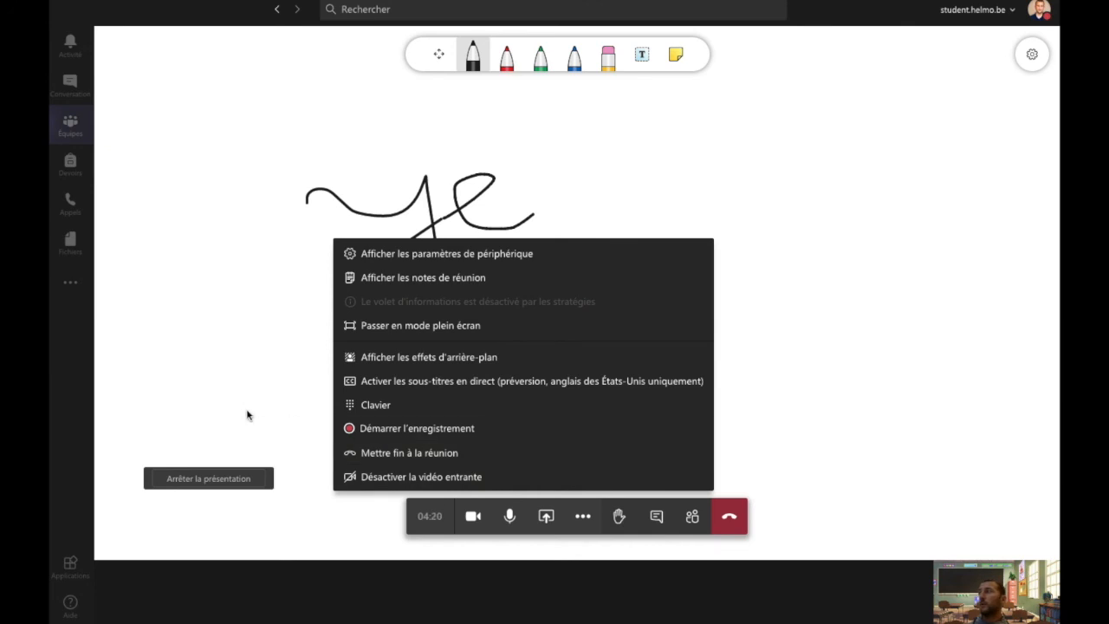
click(219, 479)
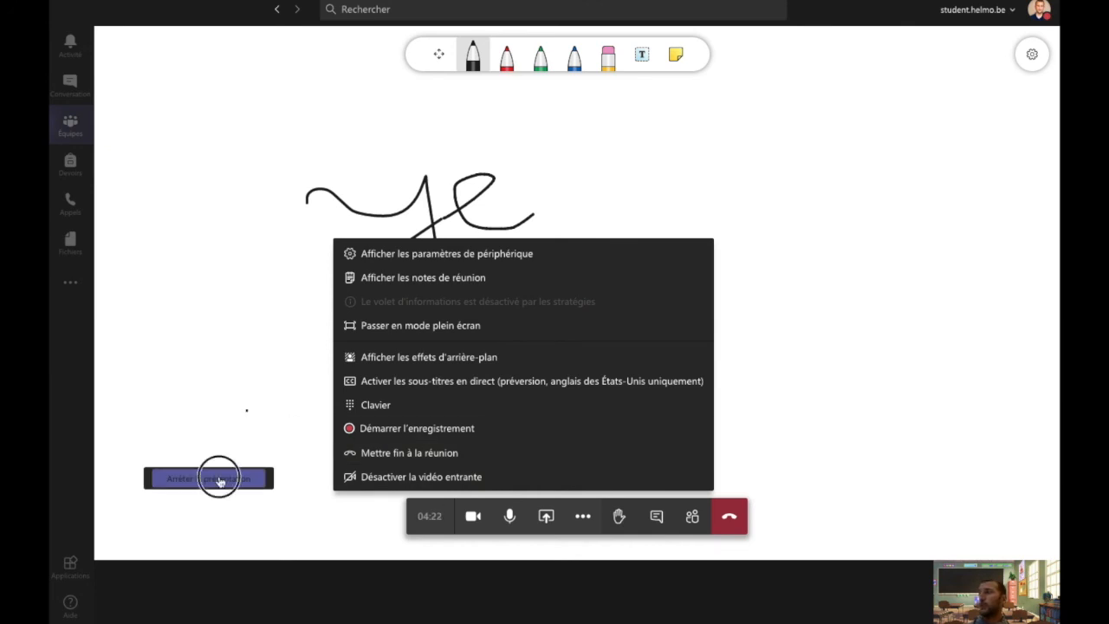
click(583, 517)
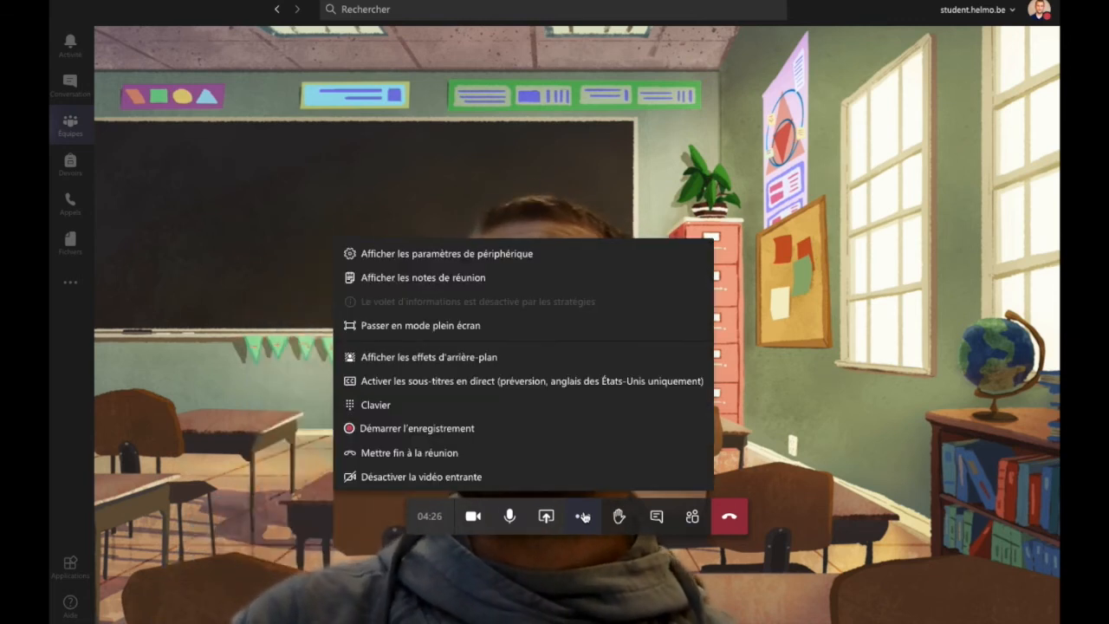
click(588, 453)
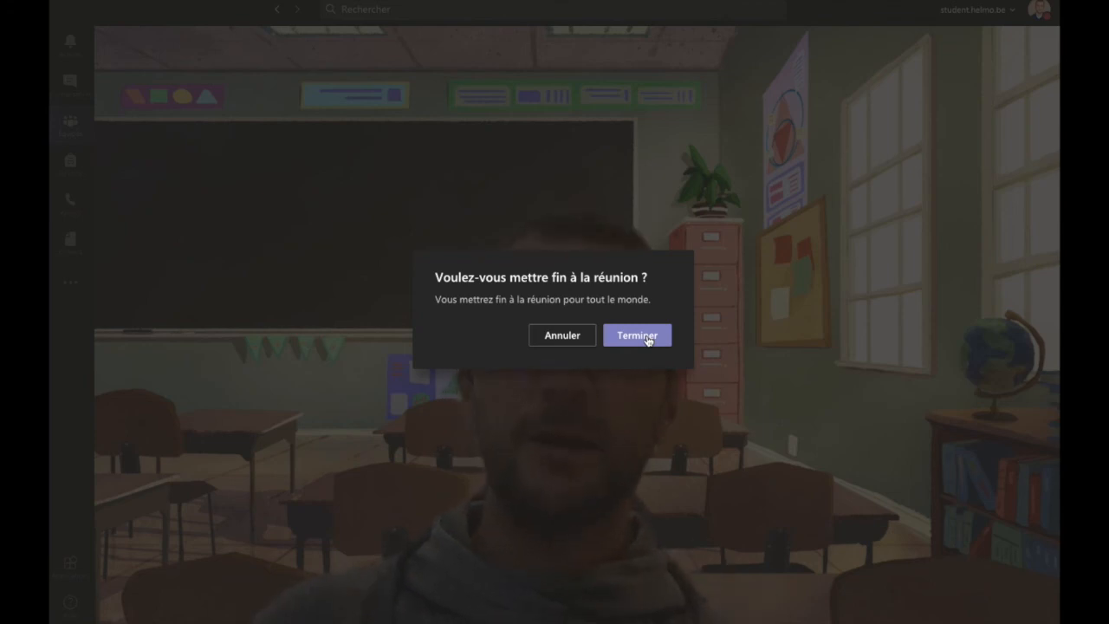
click(647, 339)
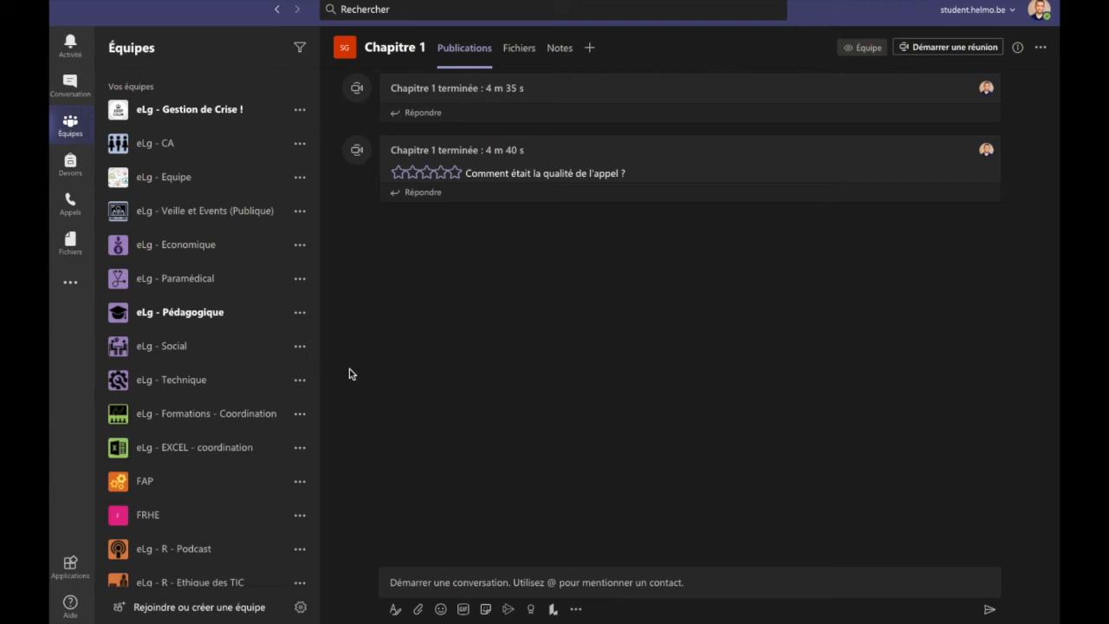
- Draft the message "Demain 16h, nous aurons une séance de questions réponses, sur ce canal." in the Chapitre 1 channel of 1 Sciences (Groupe Degeer)
scroll(213, 421, down, 10)
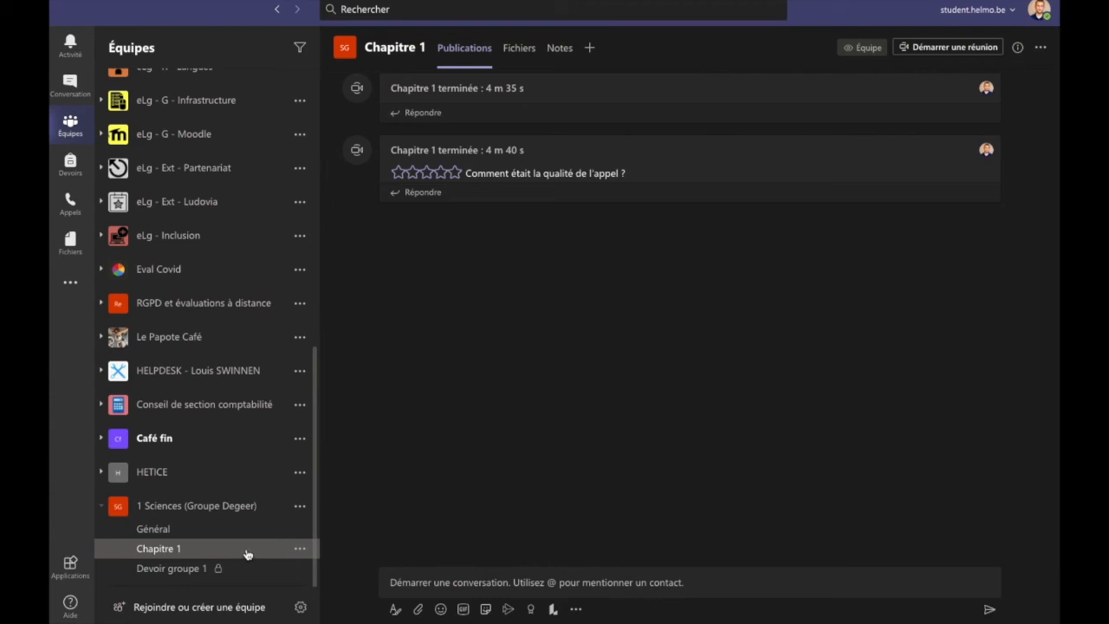
text(Demain 16h)
text(, nous aurons une séance de questions réponses.)
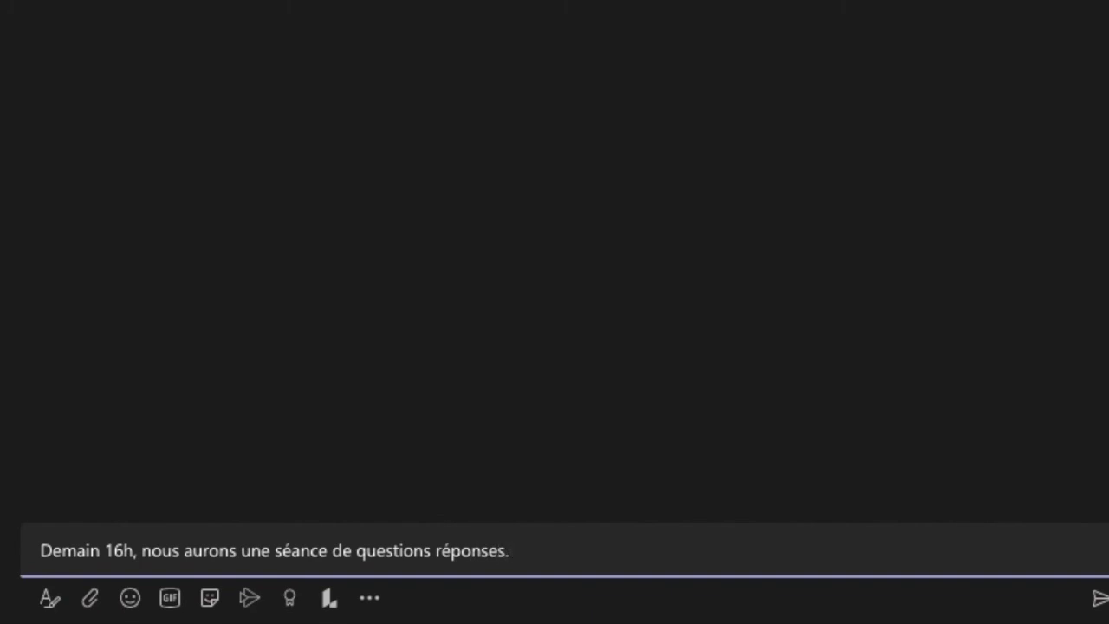
key(BackSpace)
text(, sur ce canal/)
key(BackSpace)
text(.)
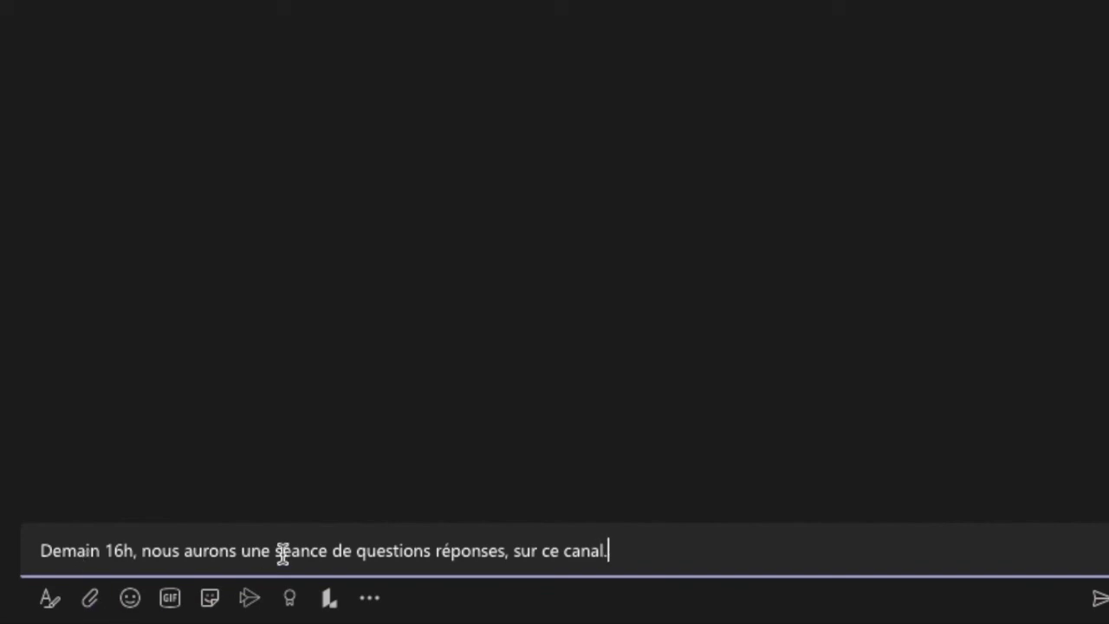
- Mention the team 1 Sciences (Groupe Degeer) at the beginning of the drafted channel message
click(42, 550)
text(@)
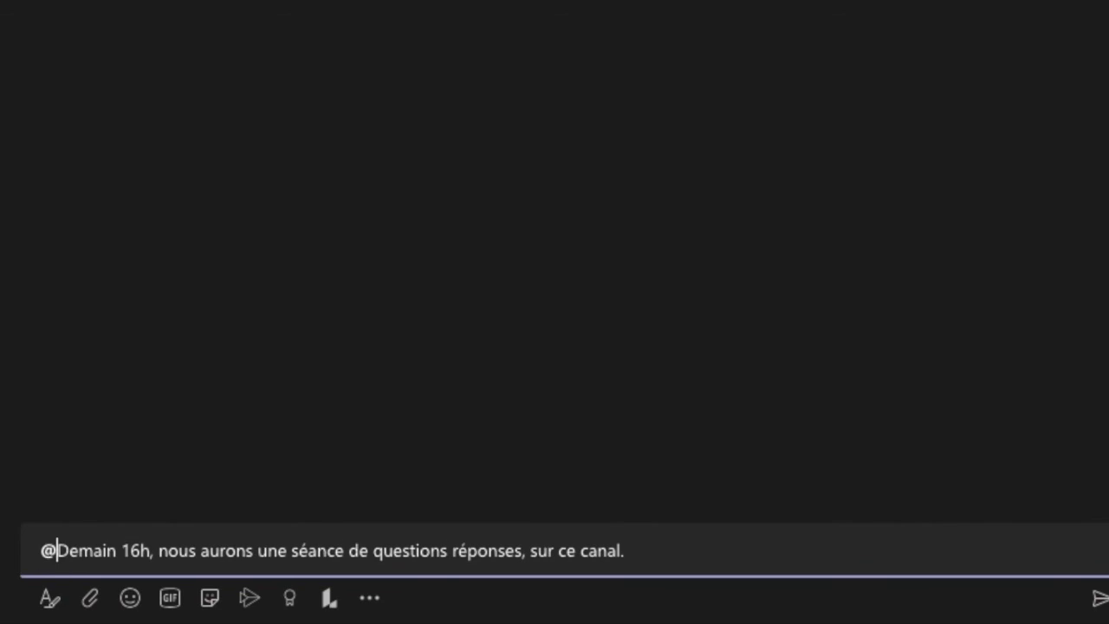
key(Left)
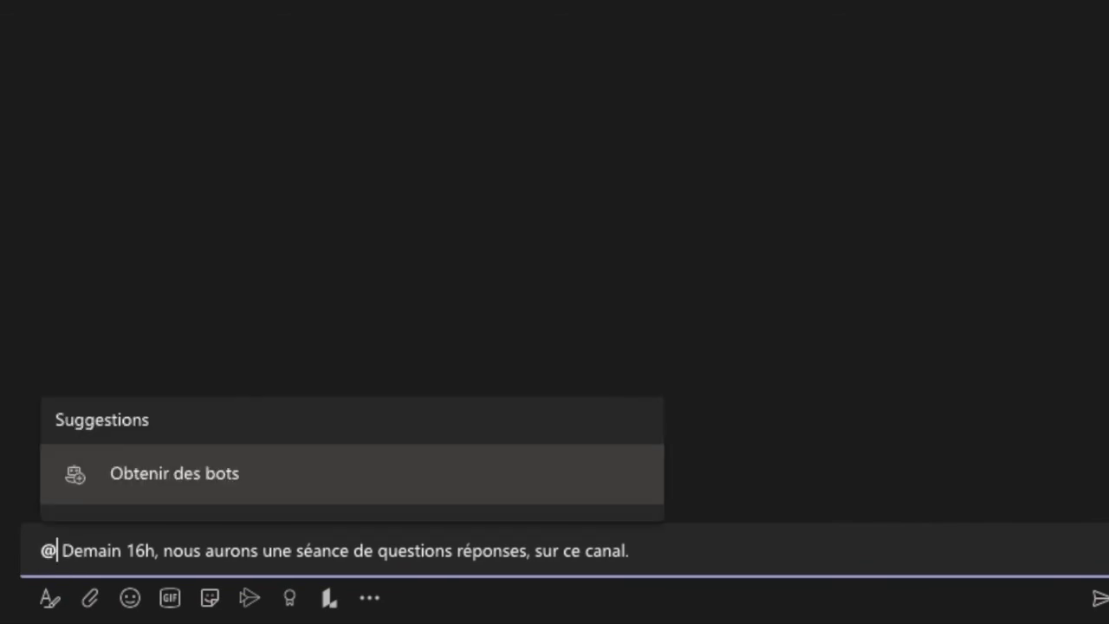
text(1)
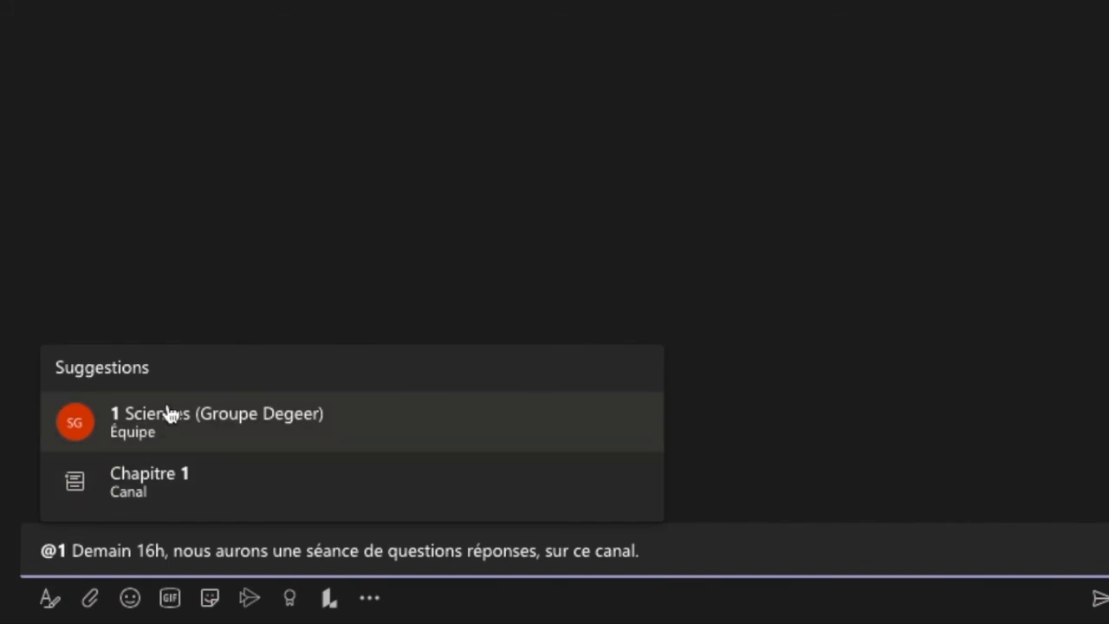
click(165, 419)
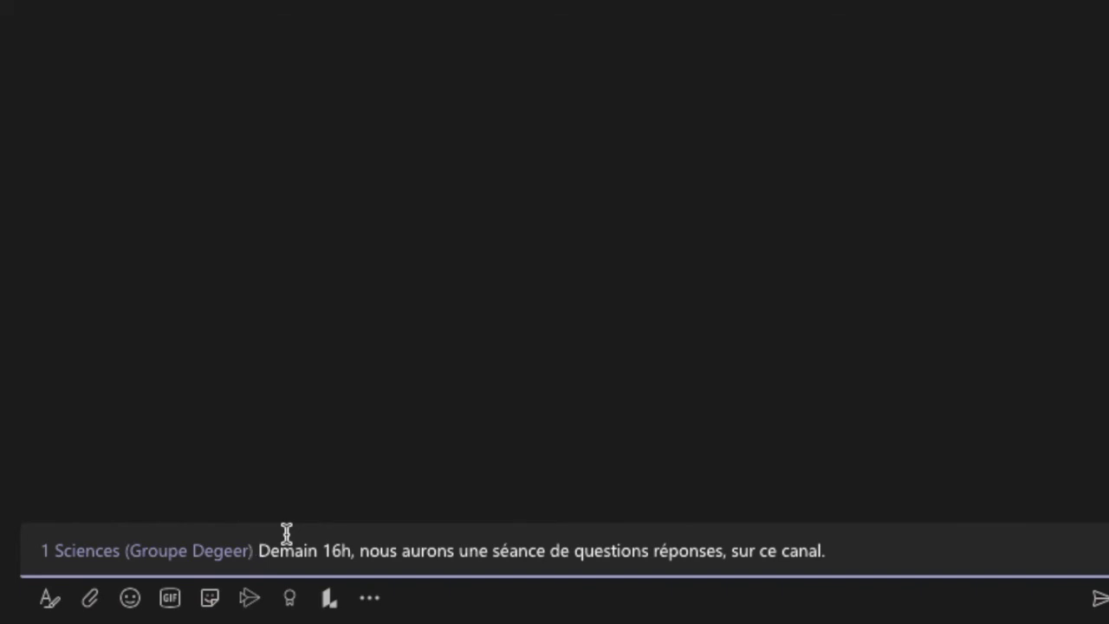
- Remove the team mention from the beginning of the drafted message
key(BackSpace)
key(BackSpace)
key(BackSpace)
key(BackSpace)
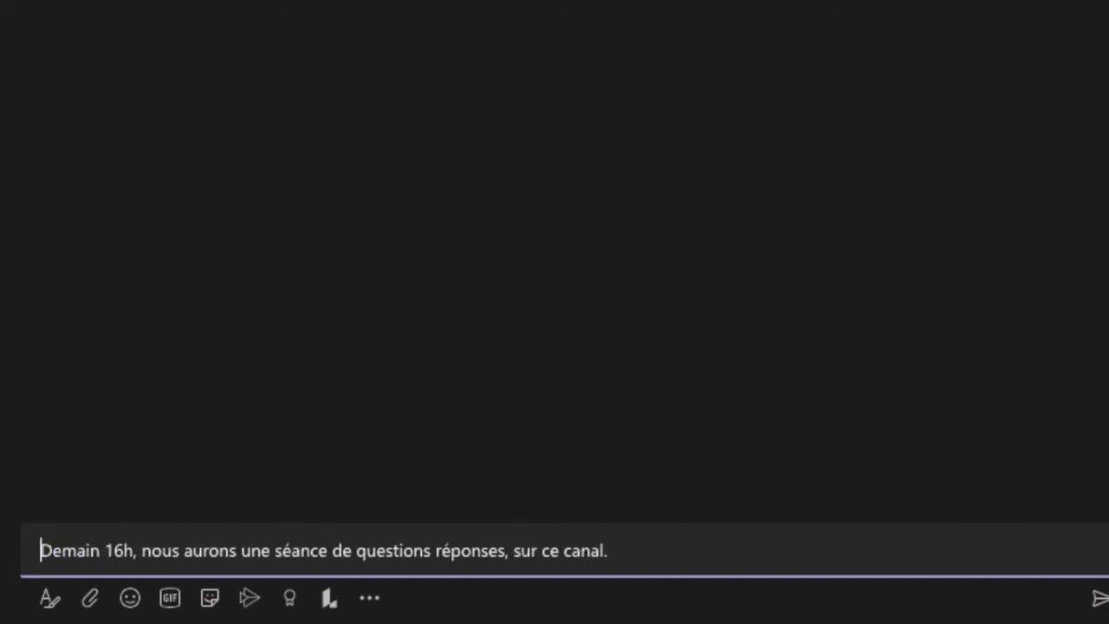
- Try to mention an individual person at the beginning of the drafted message, and clear the mention text
text(@mik)
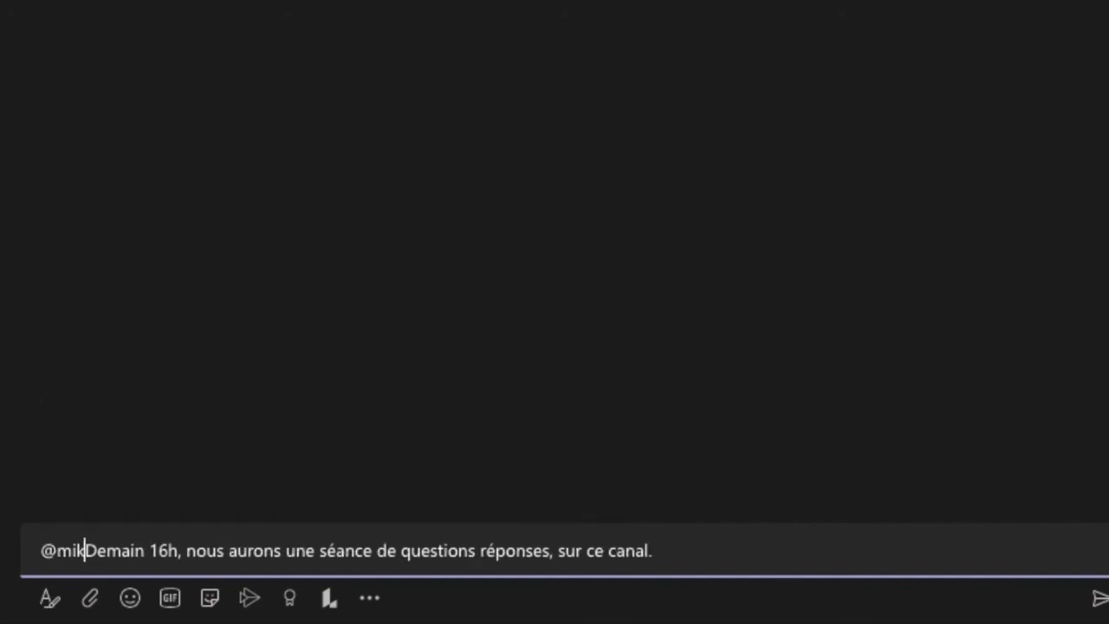
key(BackSpace)
key(BackSpace)
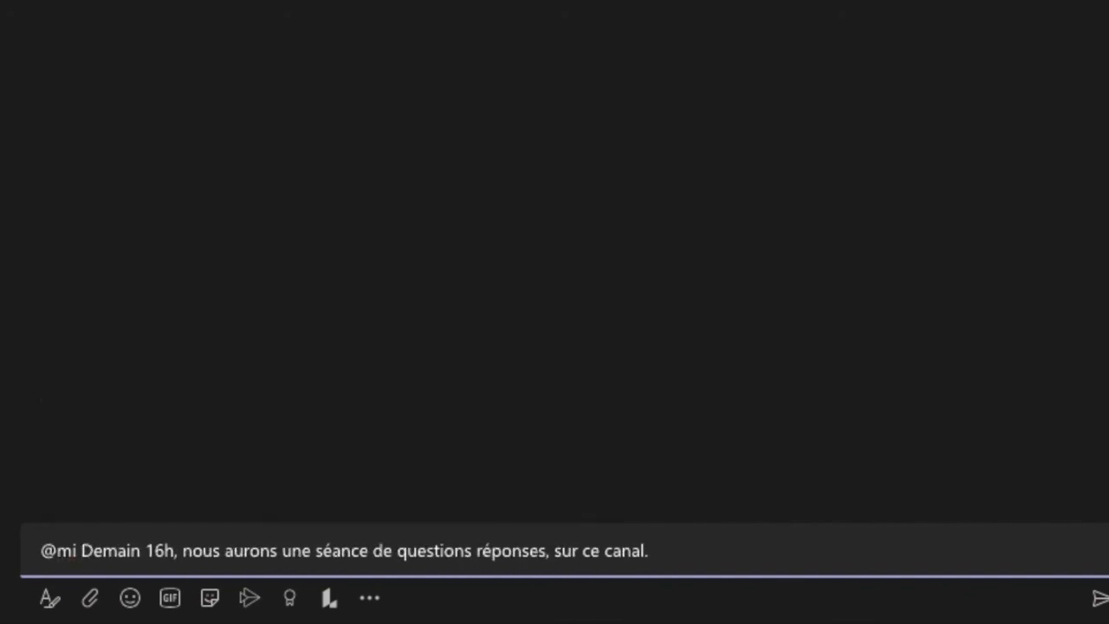
key(BackSpace)
key(BackSpace)
key(BackSpace)
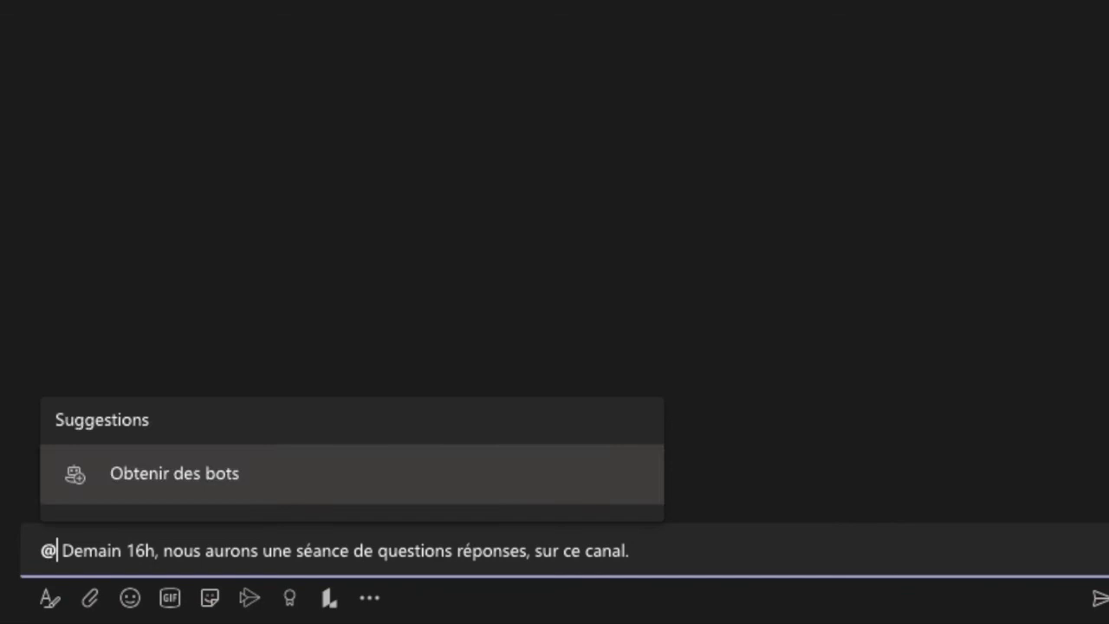
- Post the message "Demain 16h, nous aurons une séance de questions réponses, sur ce canal." in the Chapitre 1 channel
click(695, 551)
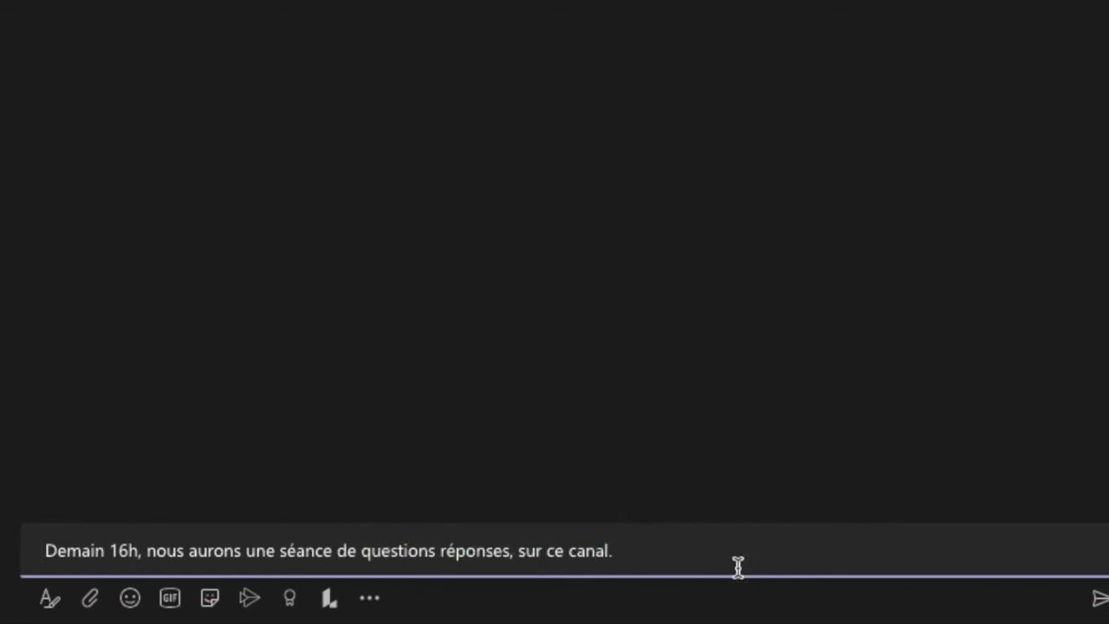
key(Return)
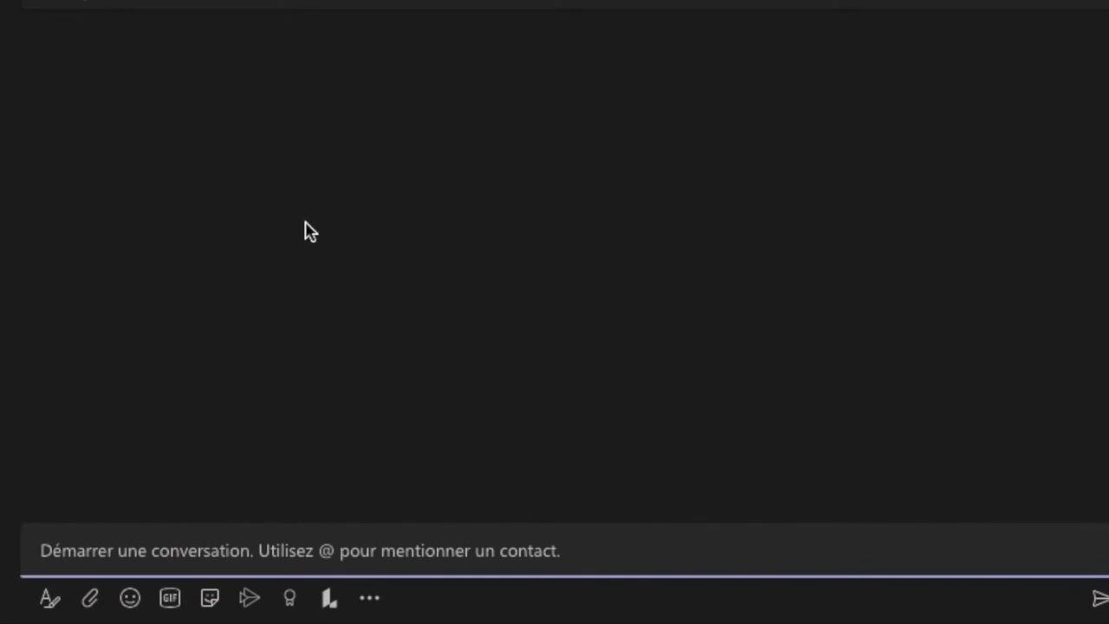
- Draft a reply to the posted announcement reading "Merci de déposer vos questions au près de @"
click(114, 12)
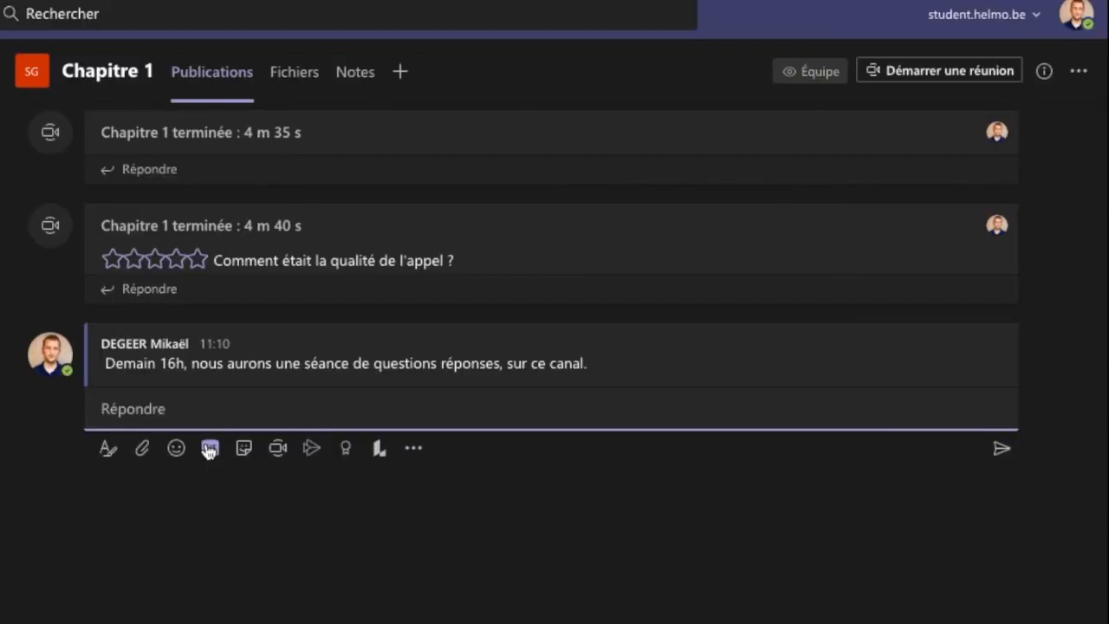
text(Merci de dépos)
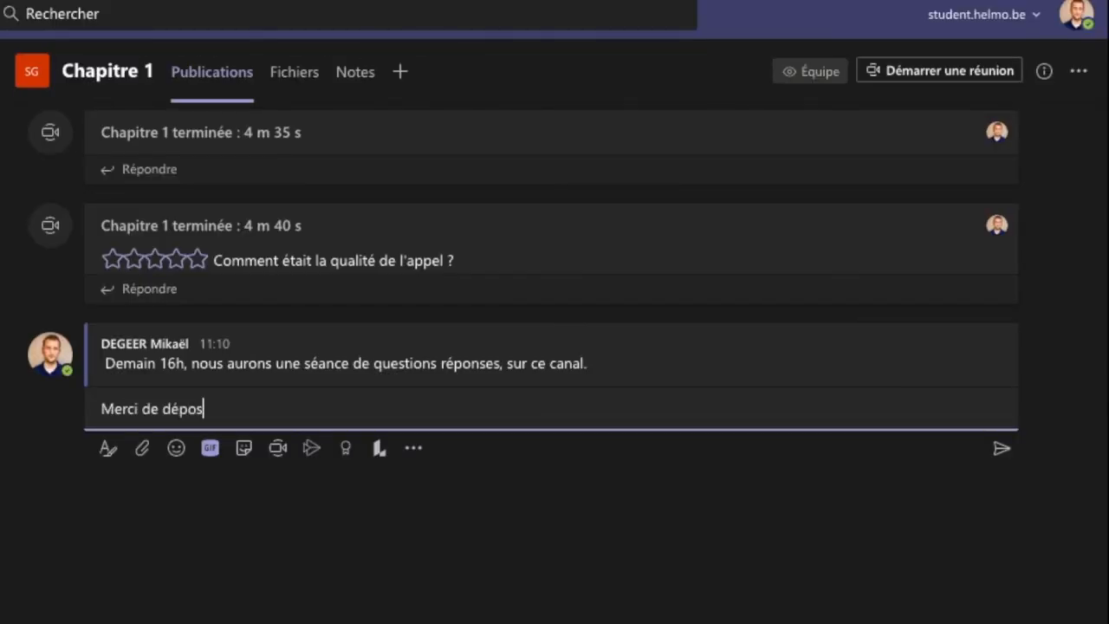
text(er vos question)
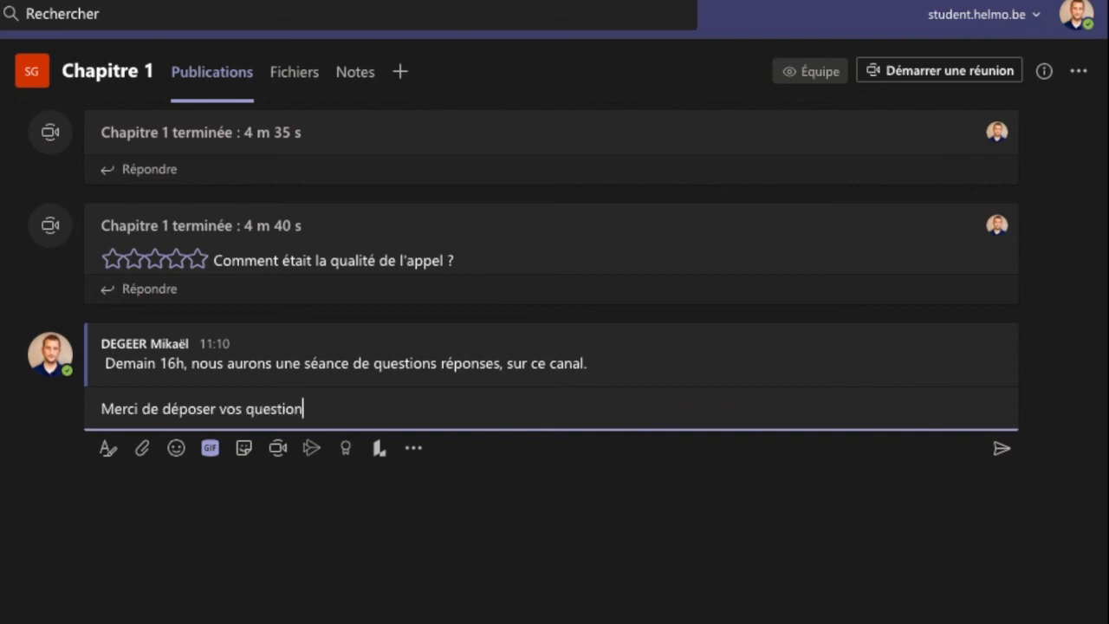
text(s au près de @)
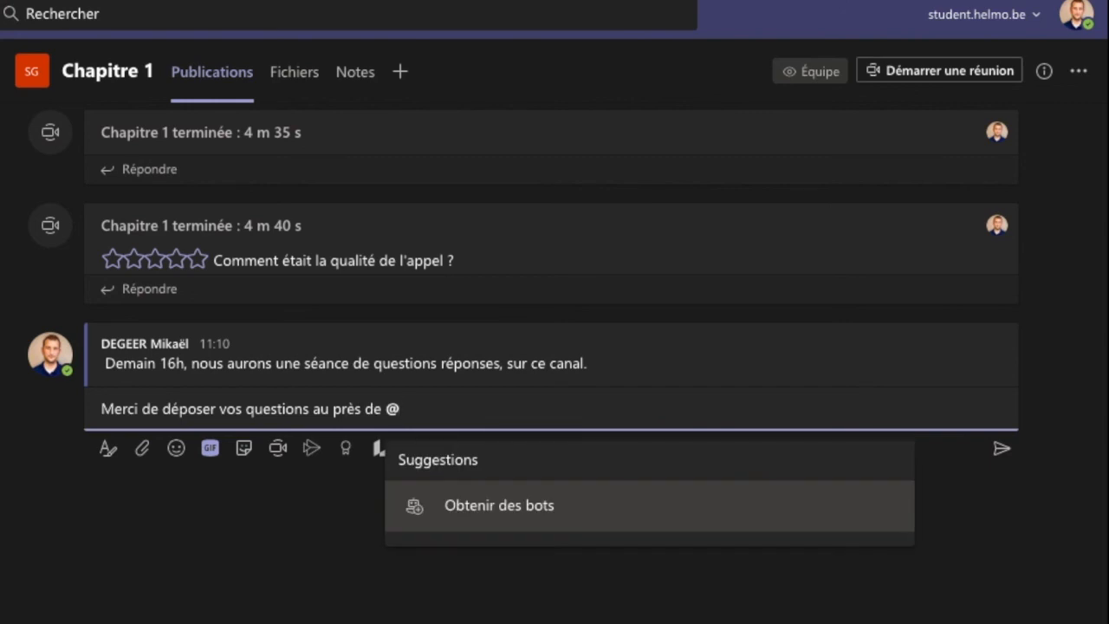
- Delete all the text of the drafted reply
drag(480, 410, 44, 397)
key(BackSpace)
drag(425, 414, 72, 407)
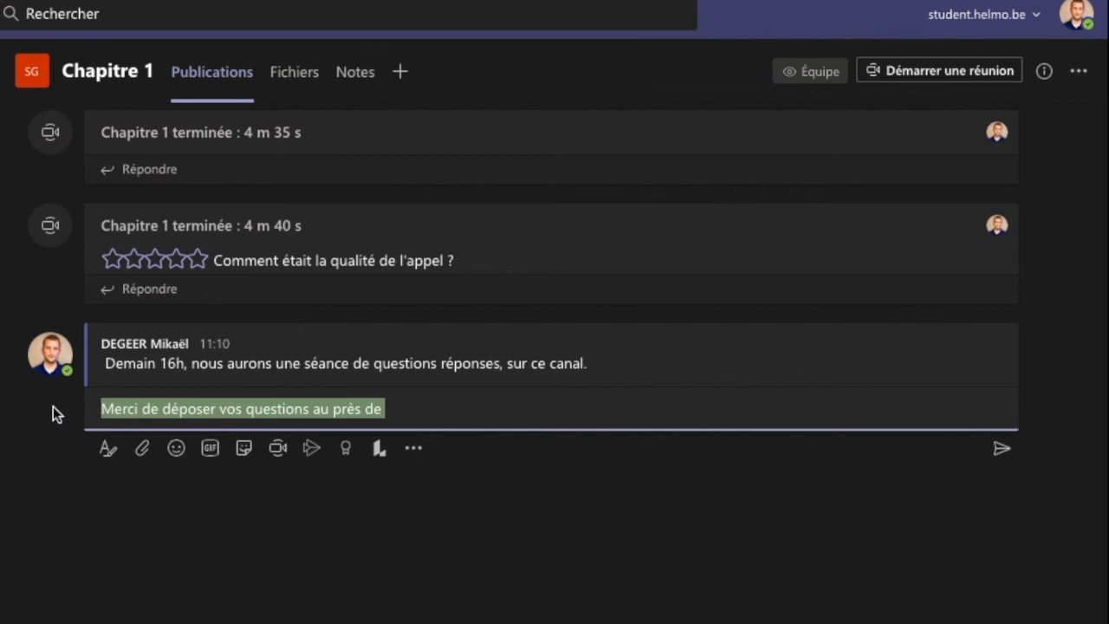
key(BackSpace)
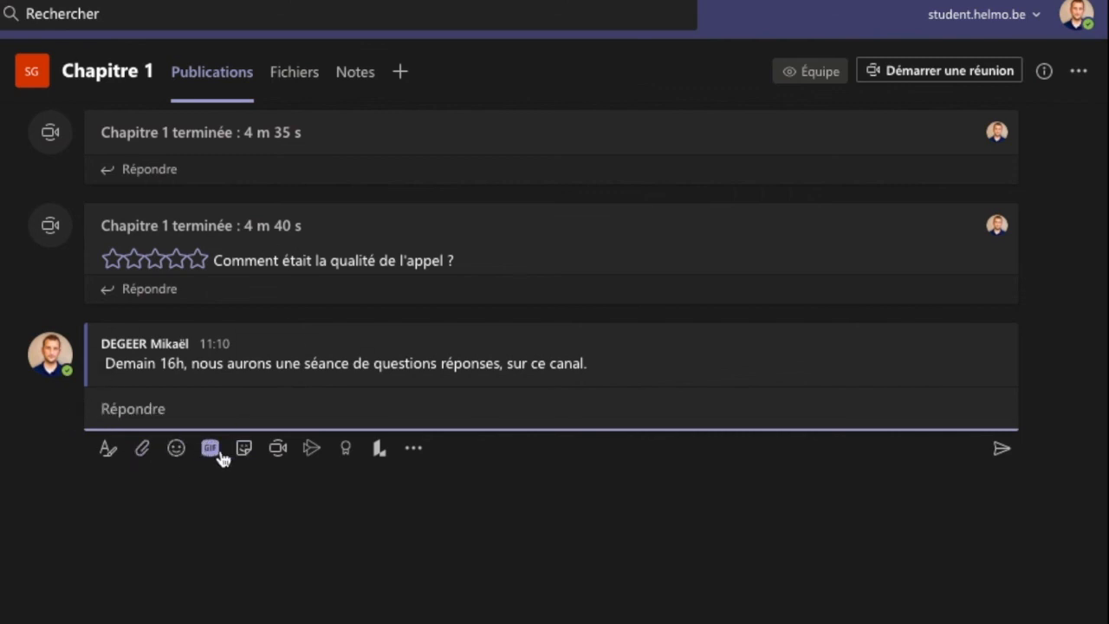
- View the suggested apps that can be used in the reply, and close the list
click(412, 451)
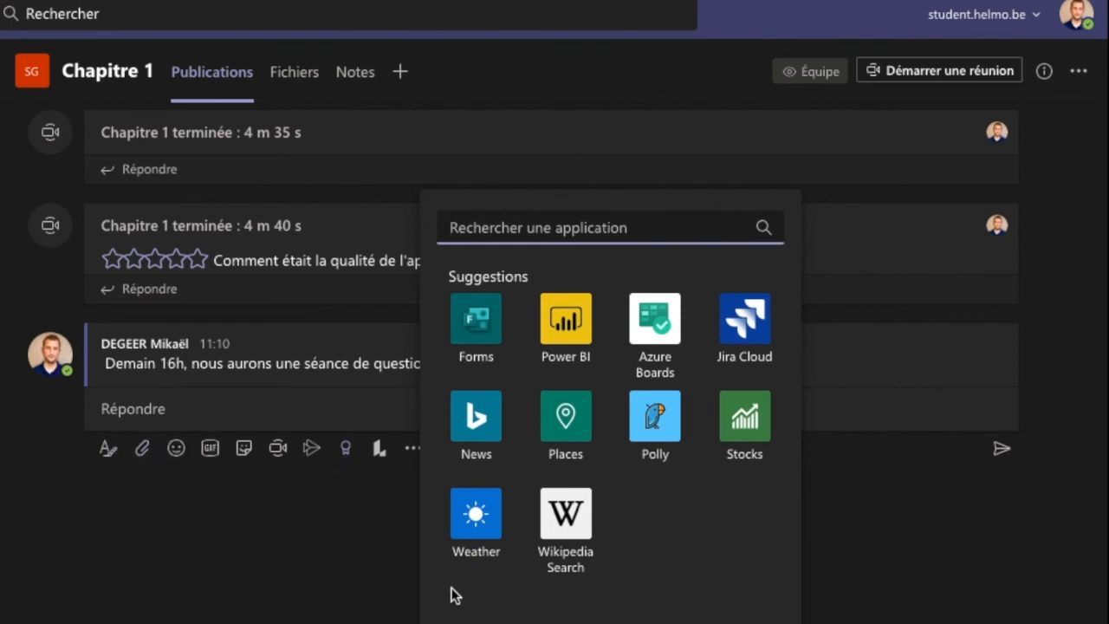
click(173, 431)
- Draft the reply "Merci" to the announcement, expand its formatting options, select the word, and examine the additional editing options
click(154, 403)
text(Merci)
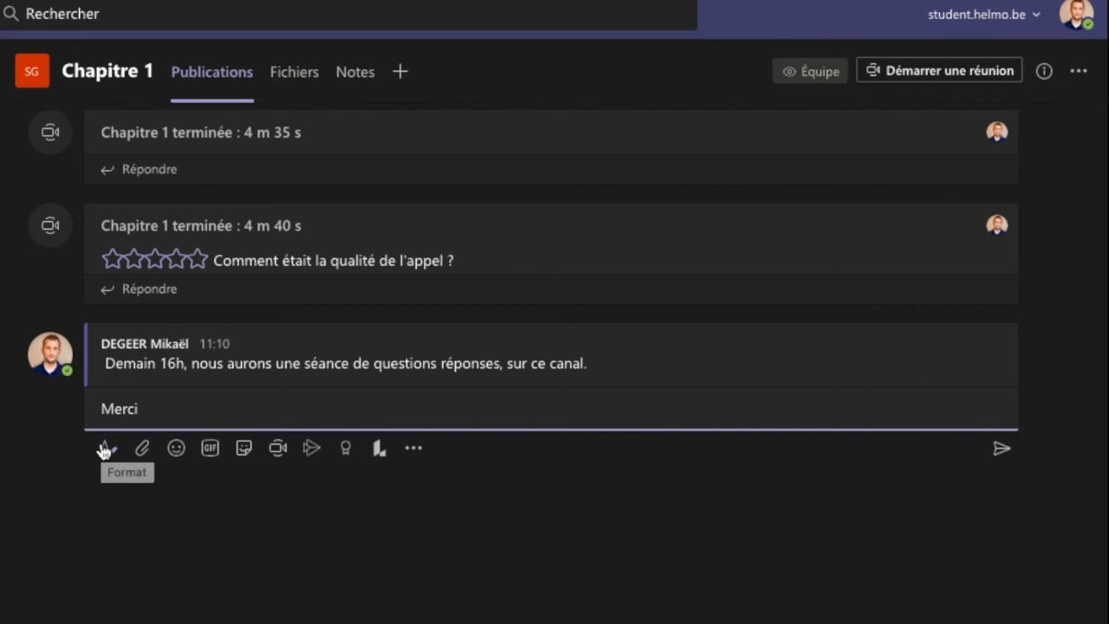
click(104, 449)
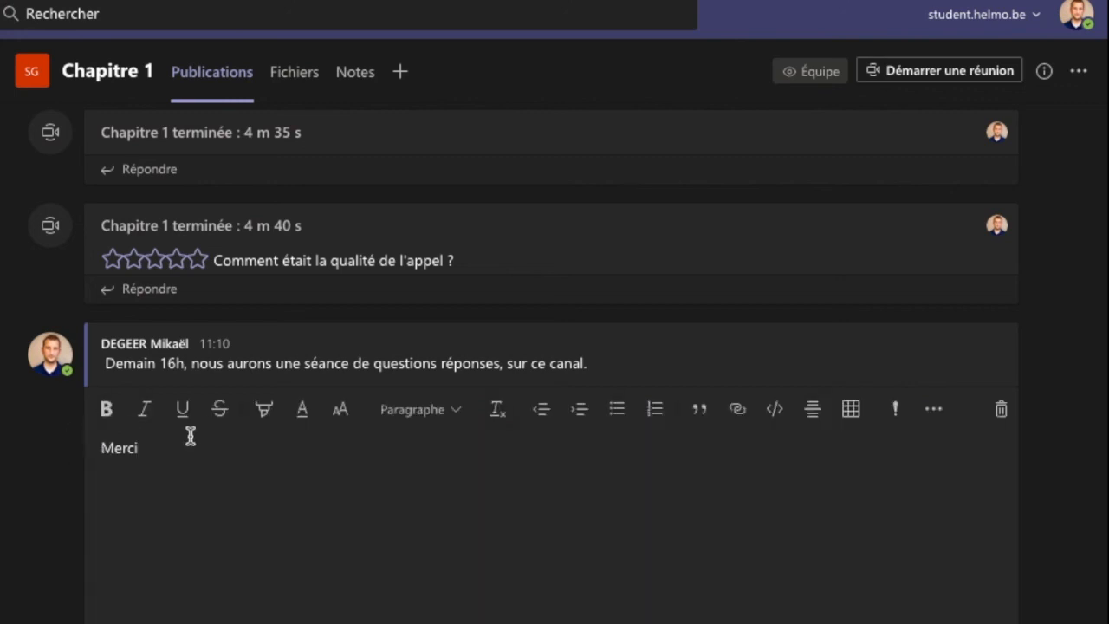
drag(191, 438, 79, 448)
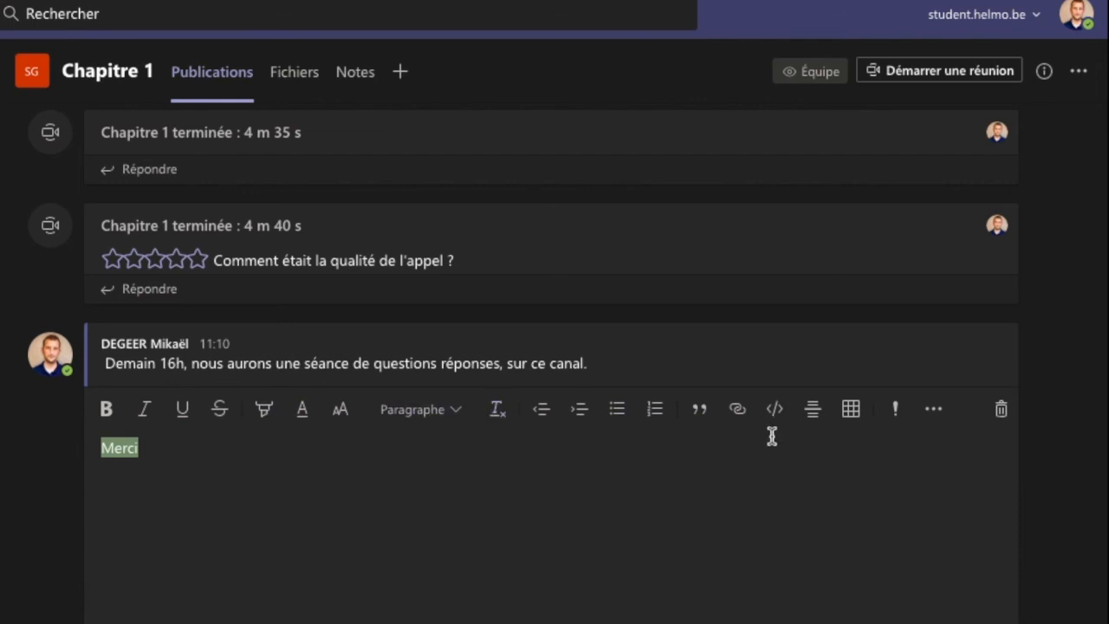
click(931, 409)
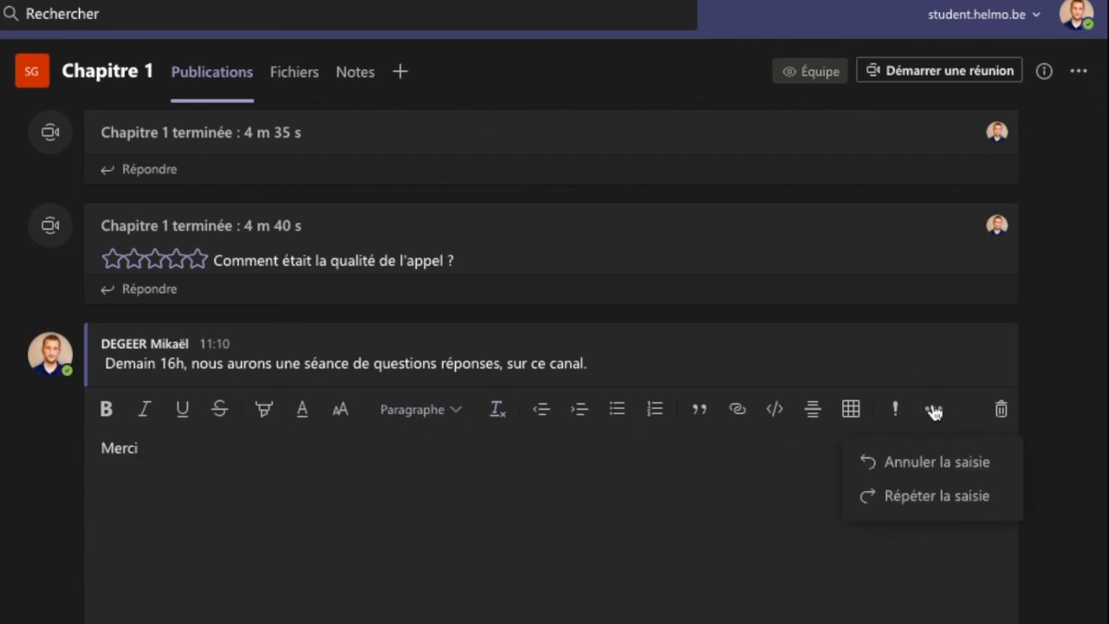
click(777, 452)
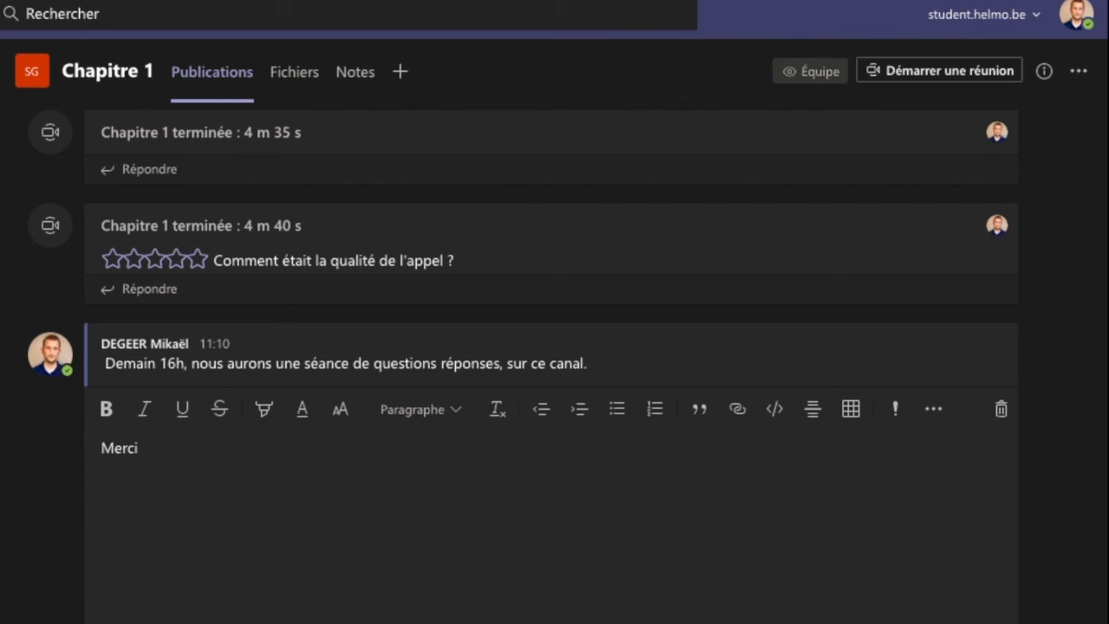
- Discard the "Merci" reply draft and confirm its deletion
click(1001, 408)
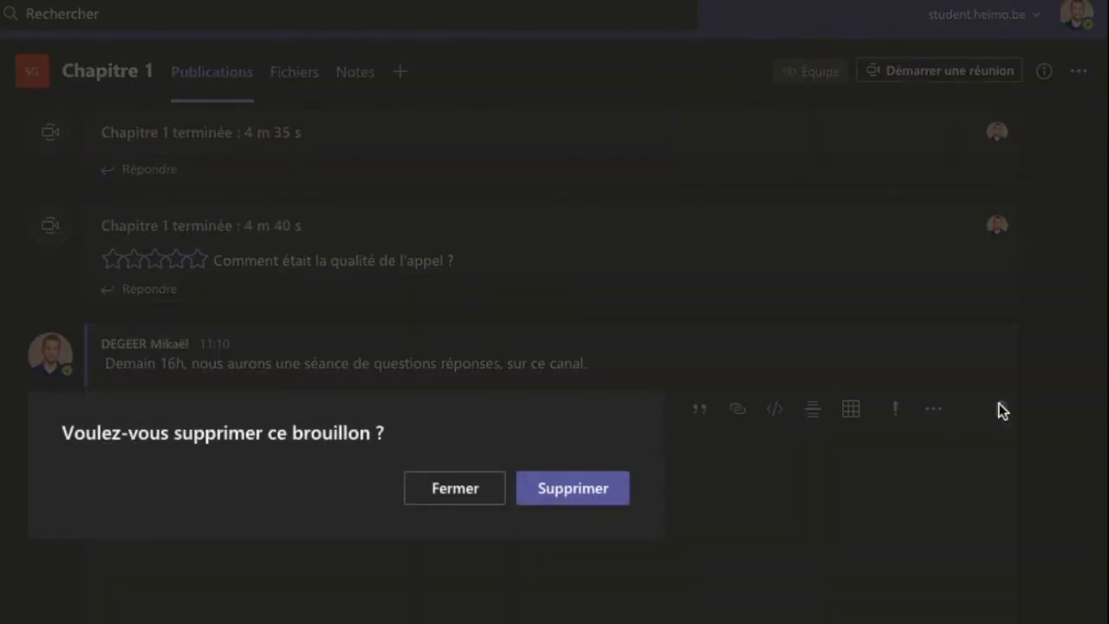
click(598, 484)
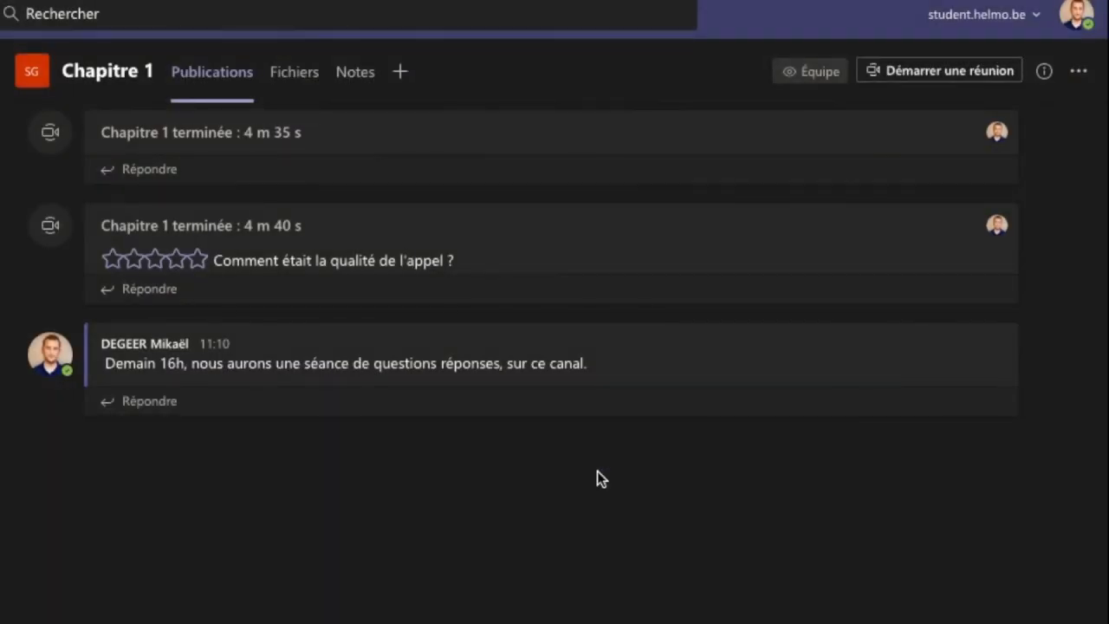